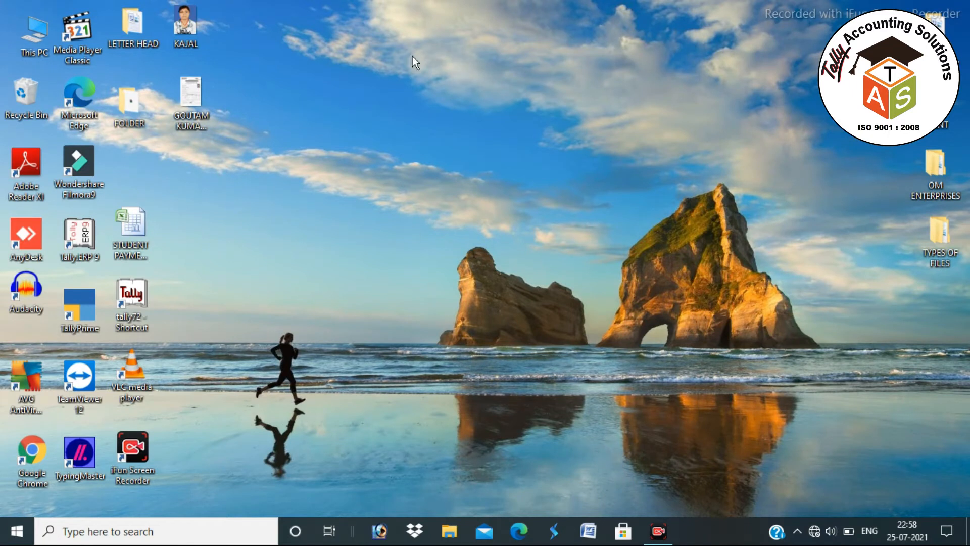
{"action": "left_click_drag", "start_coordinate": [302, 2], "coordinate": [1, 505]}
{"action": "left_click", "coordinate": [451, 171]}
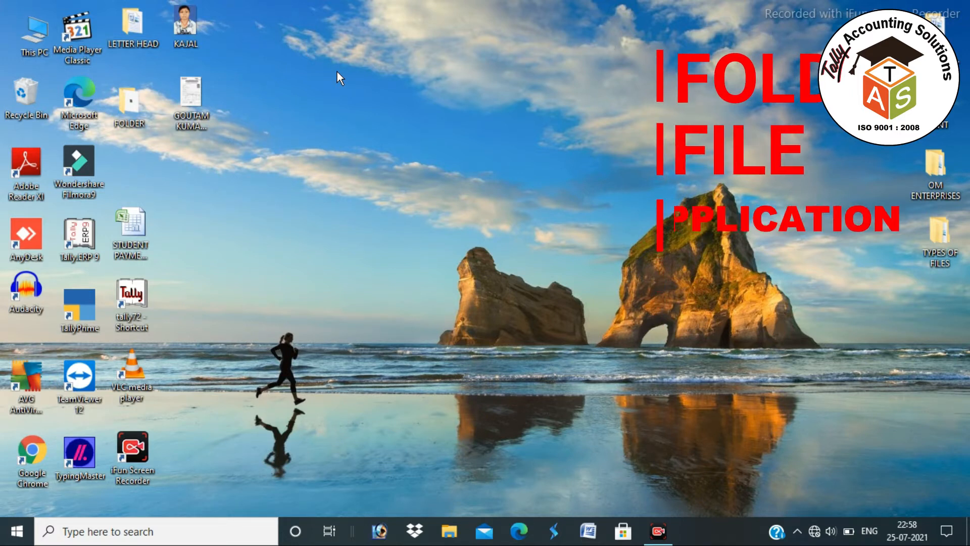
{"action": "left_click_drag", "start_coordinate": [254, 1], "coordinate": [55, 443]}
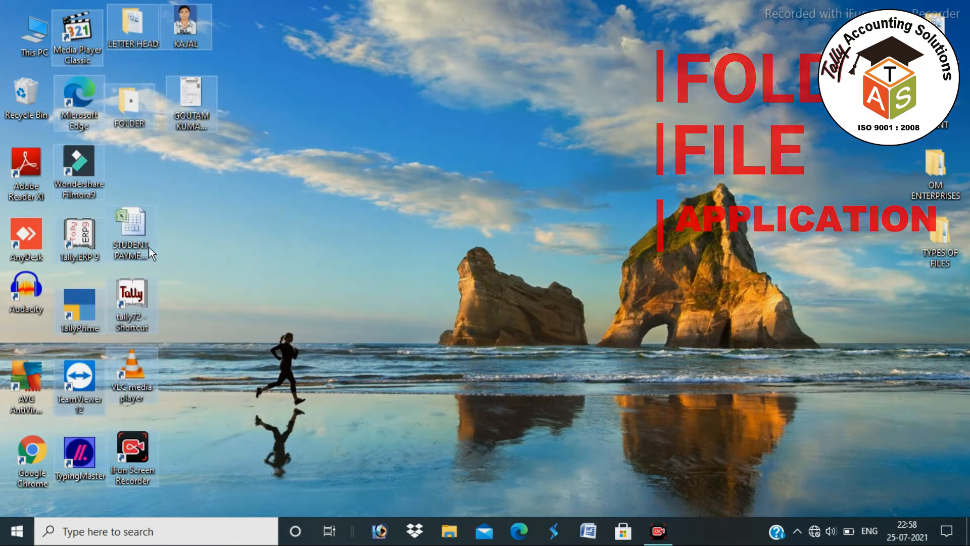
{"action": "left_click", "coordinate": [147, 141]}
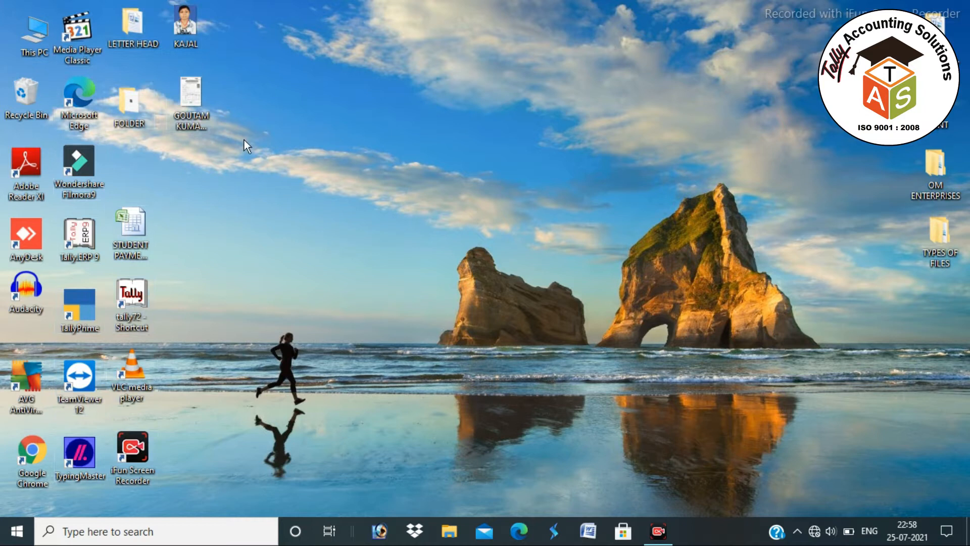
- Create a new folder named TYPES OF FILE in an empty area of the desktop
{"action": "right_click", "coordinate": [499, 53]}
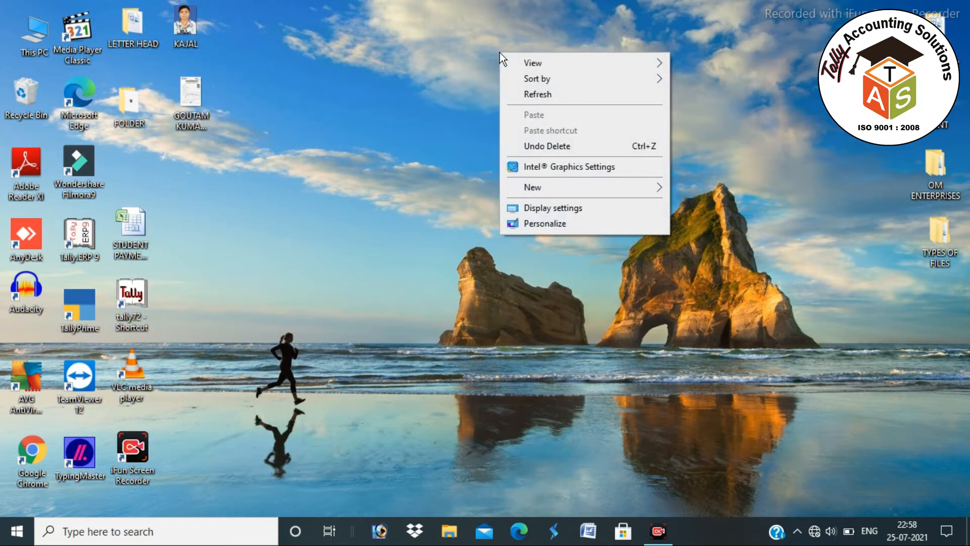
{"action": "right_click", "coordinate": [488, 46]}
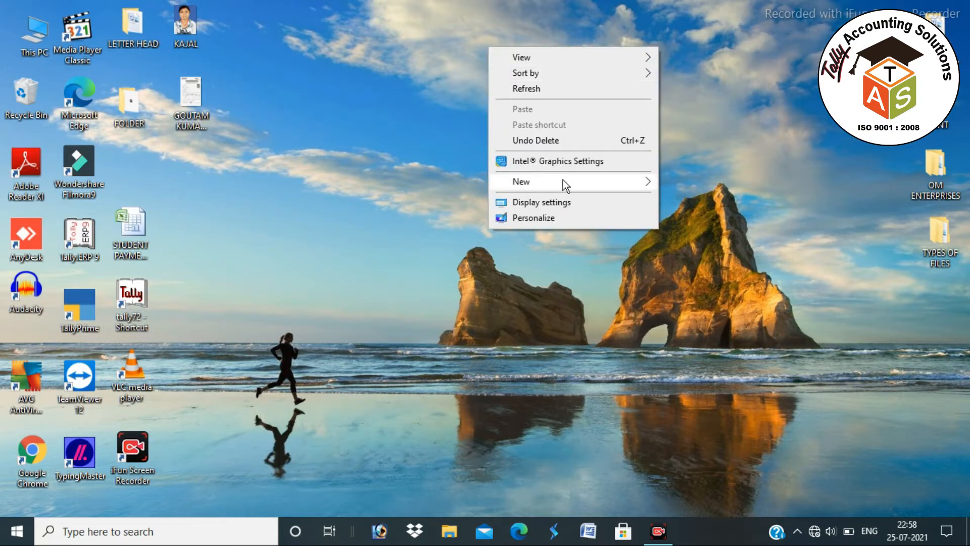
{"action": "right_click", "coordinate": [454, 105]}
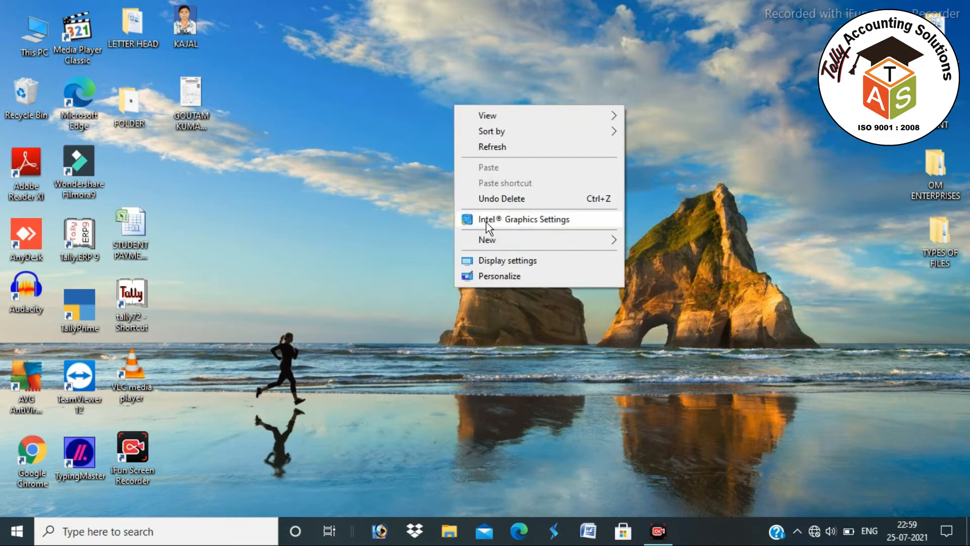
{"action": "mouse_move", "coordinate": [493, 241]}
{"action": "left_click", "coordinate": [655, 240]}
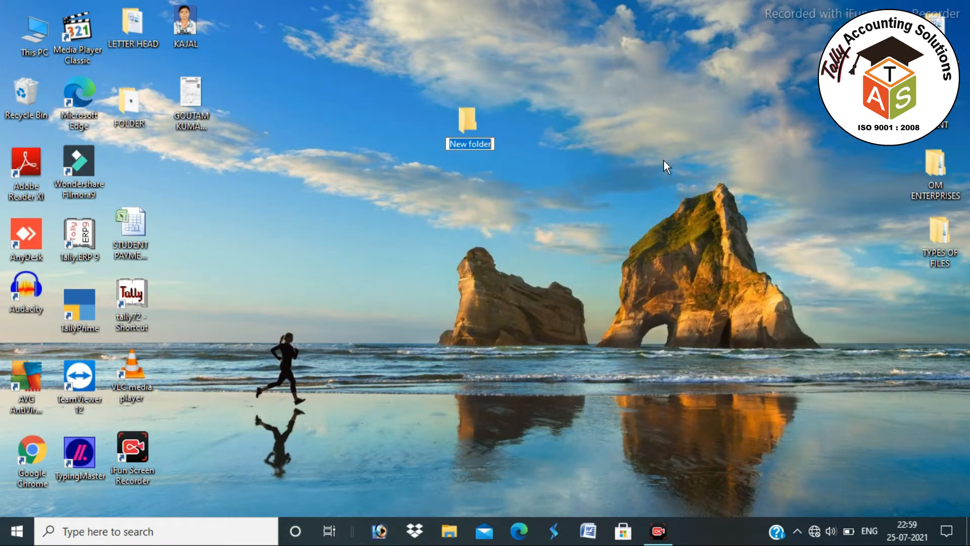
{"action": "type", "text": "types"}
{"action": "key", "text": "BackSpace"}
{"action": "key", "text": "BackSpace"}
{"action": "key", "text": "BackSpace"}
{"action": "key", "text": "BackSpace"}
{"action": "key", "text": "BackSpace"}
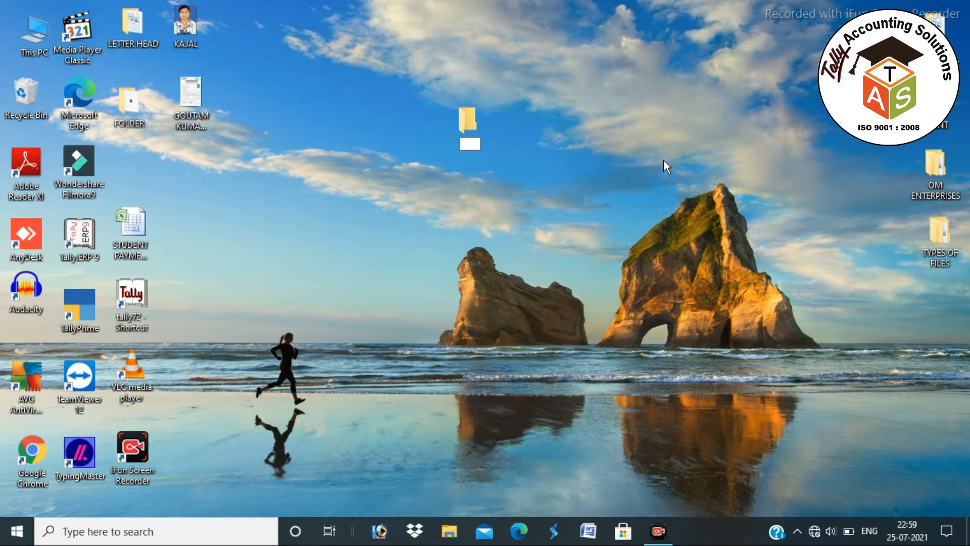
{"action": "type", "text": "TYPES OF FILE"}
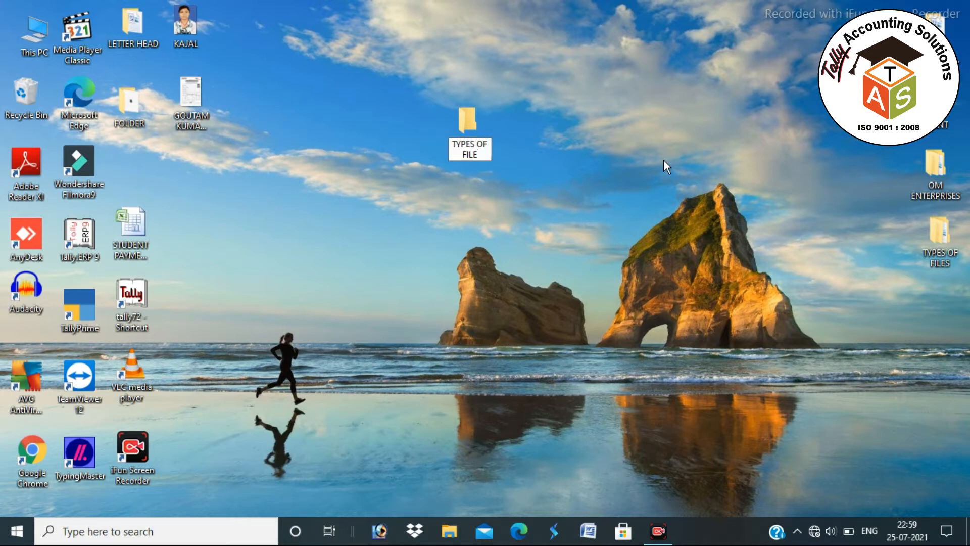
{"action": "key", "text": "Return"}
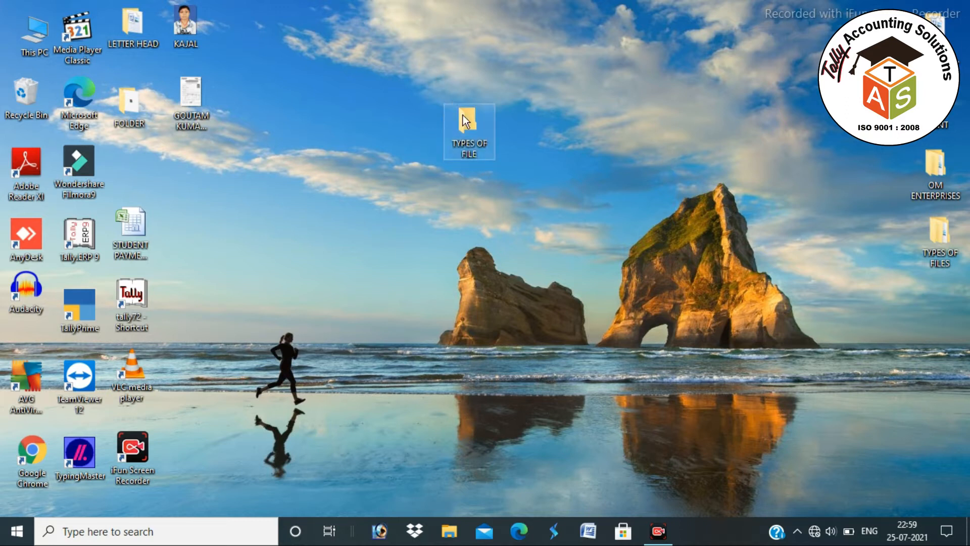
- Open the TYPES OF FILE folder and create a subfolder named JPG FILE in it
{"action": "double_click", "coordinate": [486, 117]}
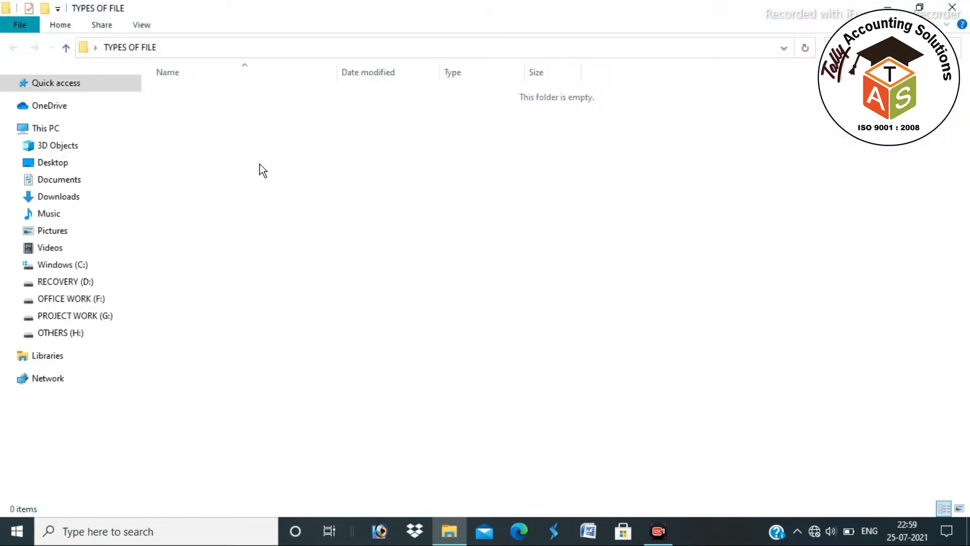
{"action": "right_click", "coordinate": [260, 165]}
{"action": "mouse_move", "coordinate": [420, 337]}
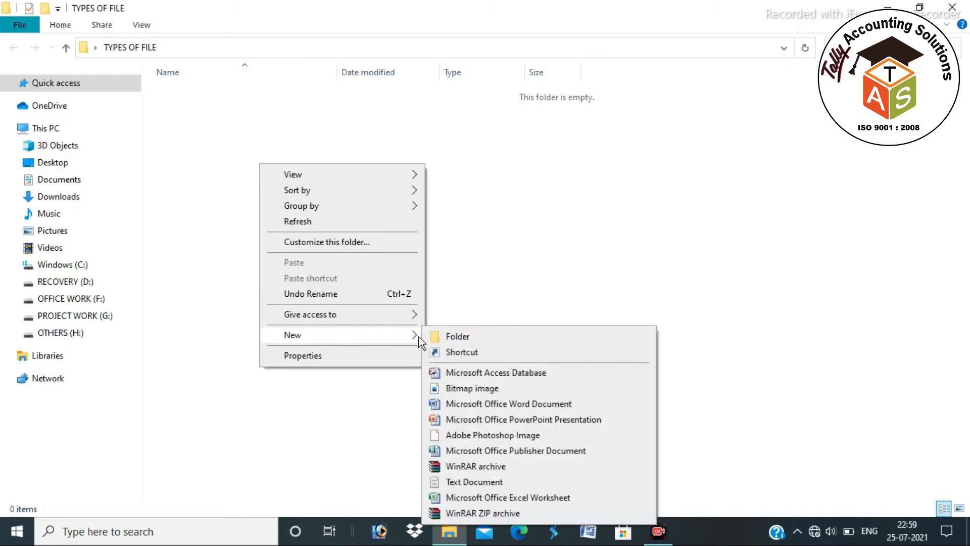
{"action": "left_click", "coordinate": [486, 336]}
{"action": "type", "text": "JPG FILE"}
{"action": "key", "text": "Return"}
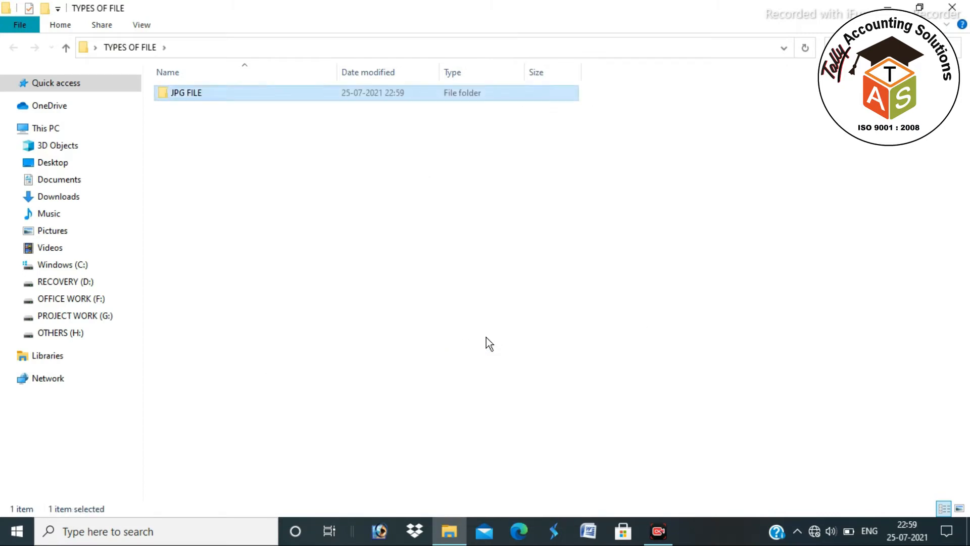
- Add two more subfolders named DOC FILE and XLS FILE inside TYPES OF FILE
{"action": "key", "text": "ctrl+shift+n"}
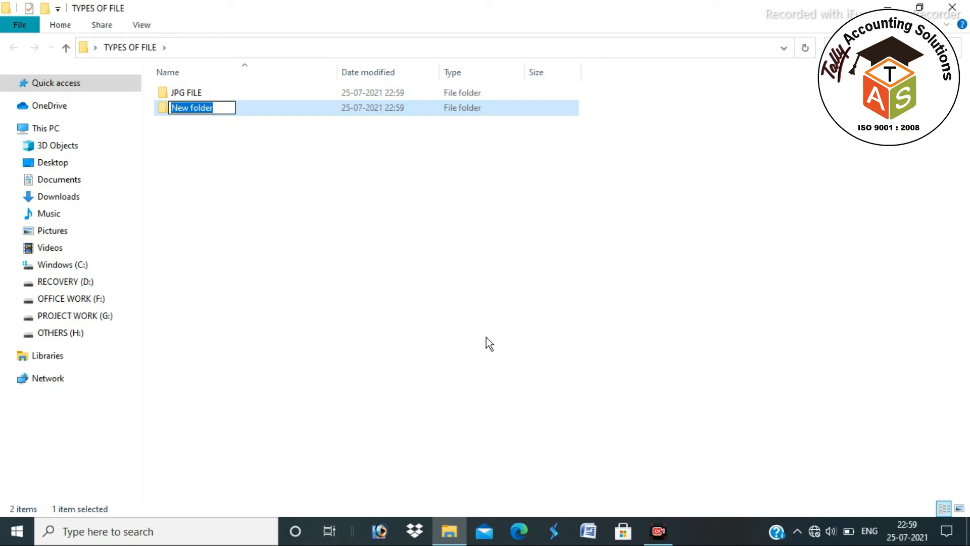
{"action": "type", "text": "DOC FILE"}
{"action": "key", "text": "Return"}
{"action": "key", "text": "ctrl+shift+n"}
{"action": "type", "text": "XLS FILE"}
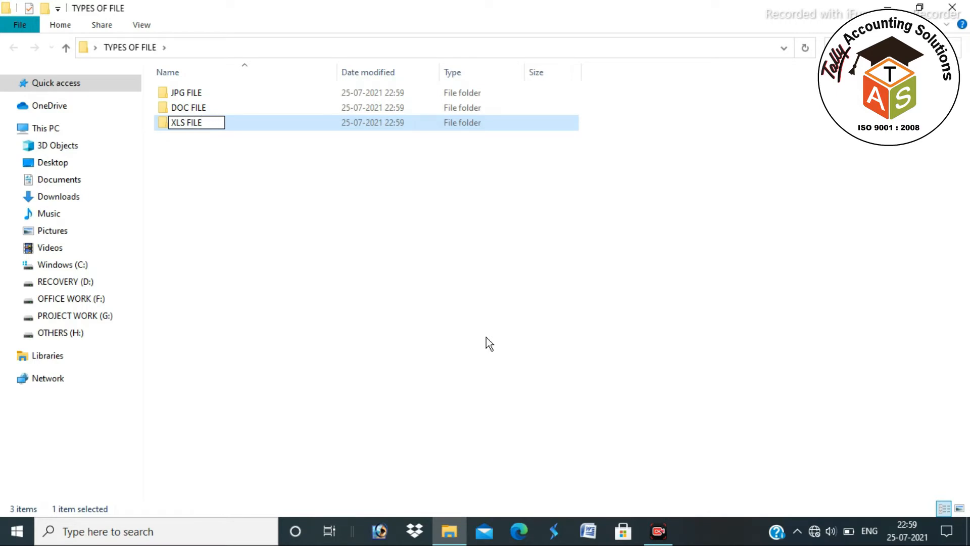
{"action": "key", "text": "Return"}
- Add two further subfolders named PDF FILE and PPT FILE inside TYPES OF FILE
{"action": "key", "text": "ctrl+shift+n"}
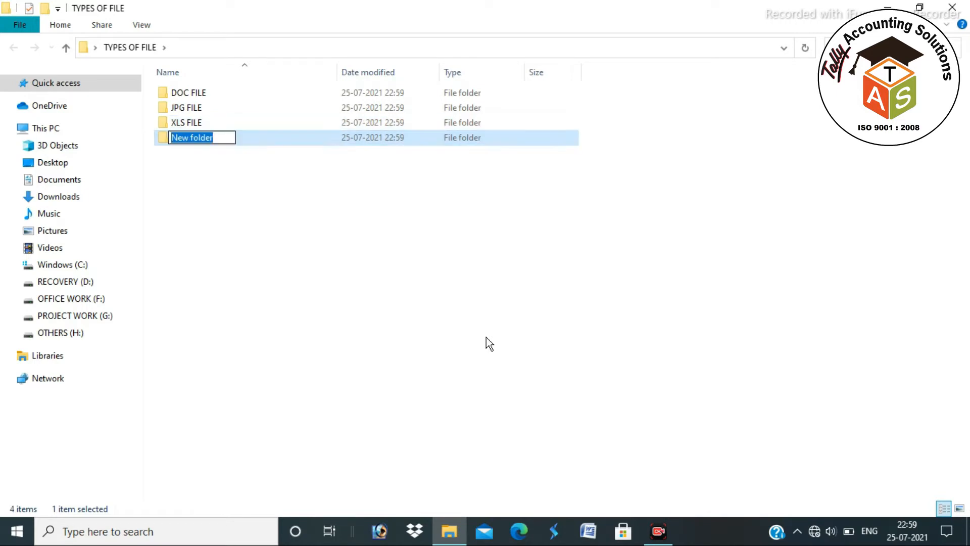
{"action": "type", "text": "PDF FILE"}
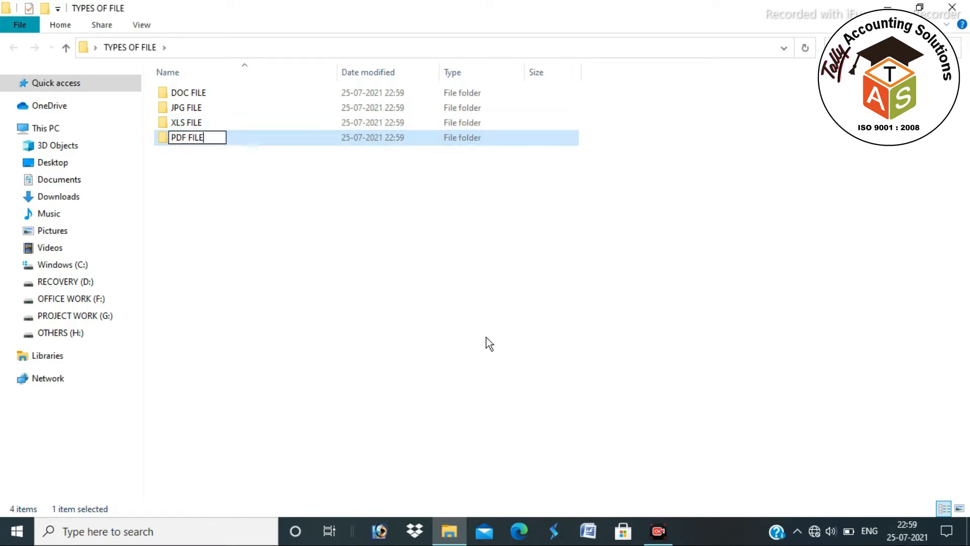
{"action": "key", "text": "Return"}
{"action": "key", "text": "ctrl+shift+n"}
{"action": "type", "text": "PPT FILE"}
{"action": "key", "text": "Return"}
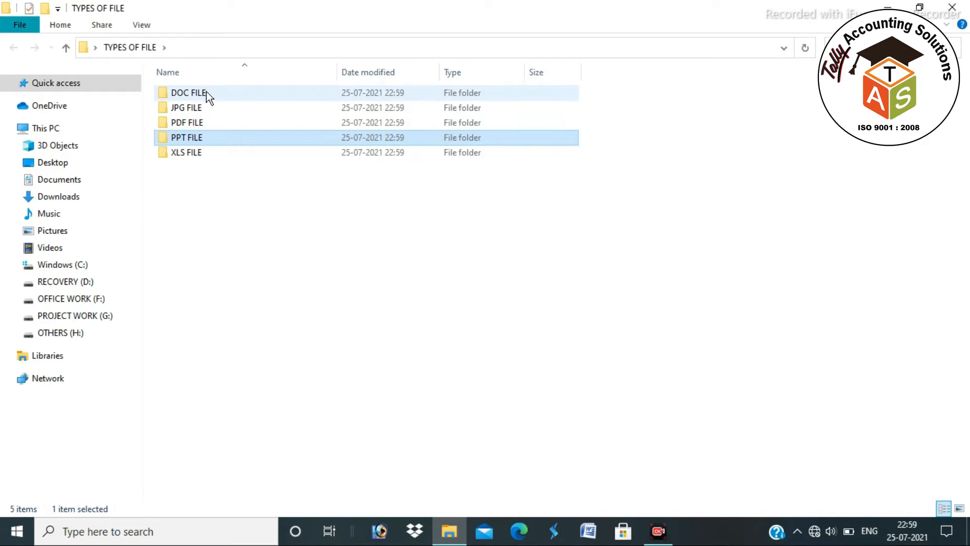
{"action": "left_click", "coordinate": [225, 196]}
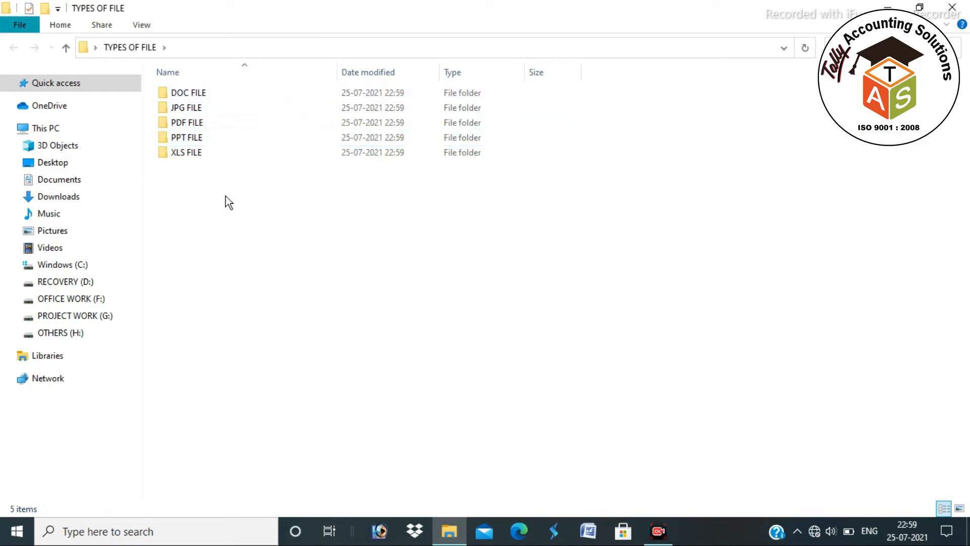
- Switch to Microsoft Word with a blank document and look through its file-level commands such as Save As and Print
{"action": "left_click", "coordinate": [188, 92]}
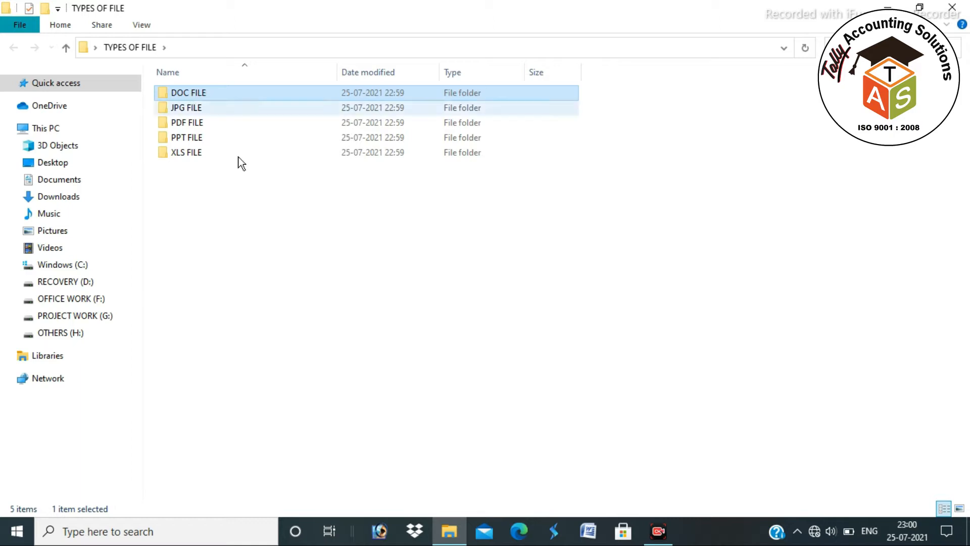
{"action": "left_click", "coordinate": [589, 531]}
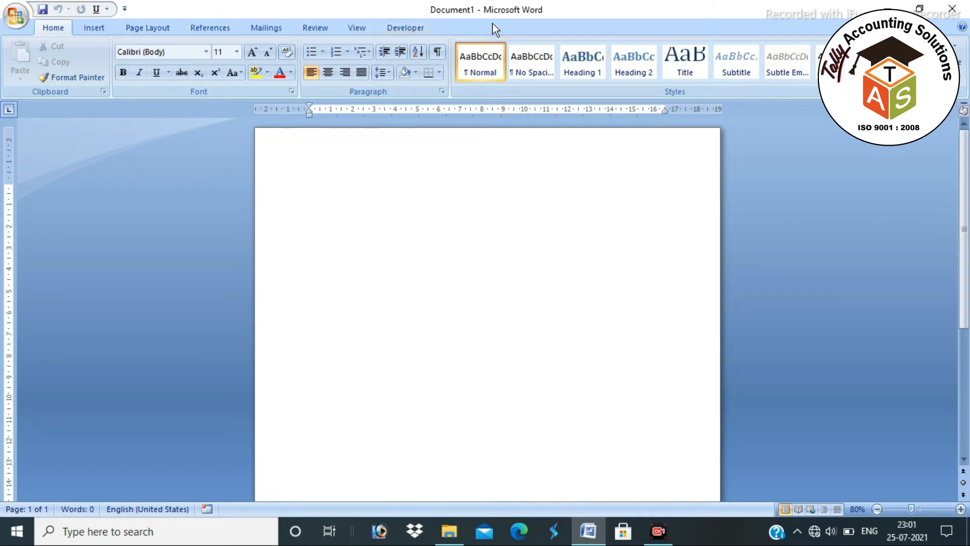
{"action": "left_click", "coordinate": [13, 18]}
{"action": "left_click", "coordinate": [13, 18]}
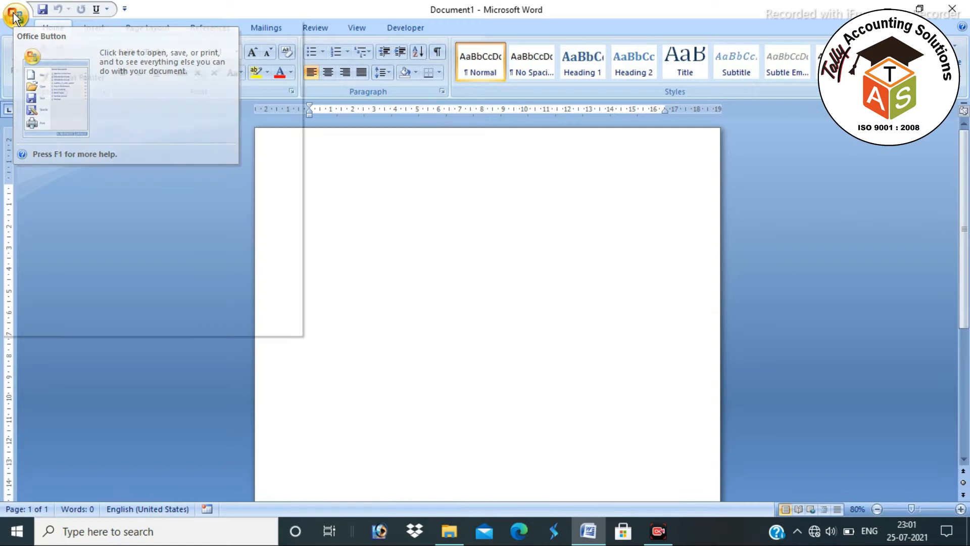
{"action": "left_click", "coordinate": [14, 18]}
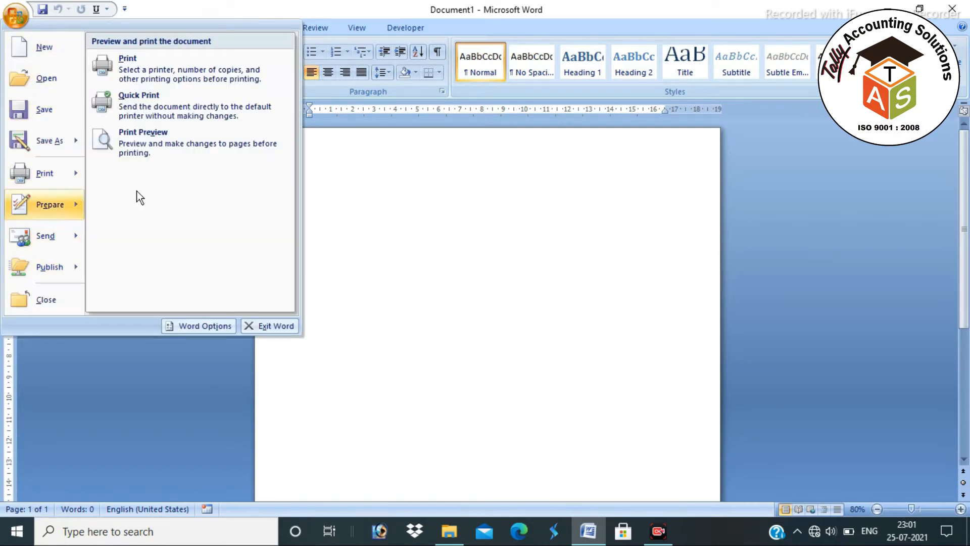
{"action": "left_click", "coordinate": [451, 227]}
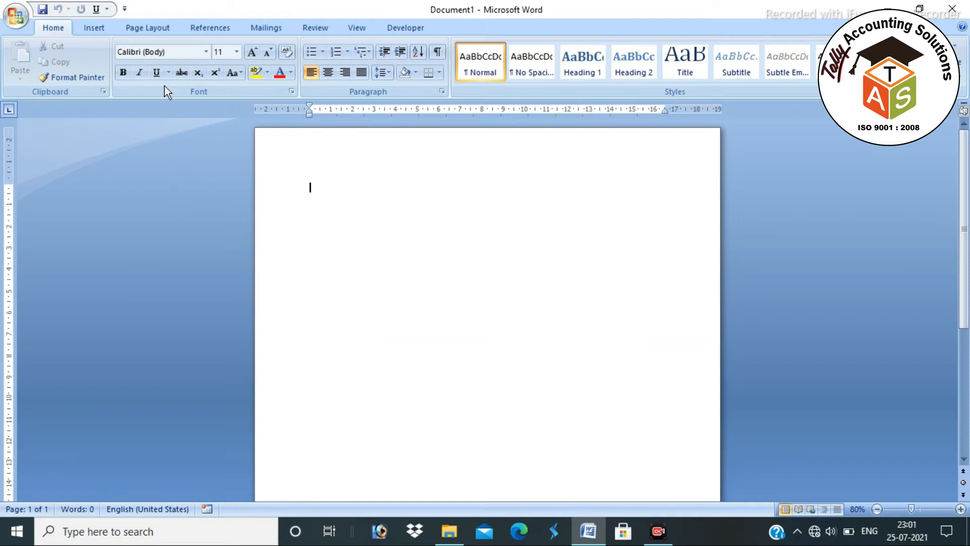
- Examine the Home, Insert and Page Layout command groups available for the blank document
{"action": "left_click", "coordinate": [94, 28]}
{"action": "left_click", "coordinate": [157, 28]}
{"action": "left_click", "coordinate": [45, 28]}
{"action": "left_click", "coordinate": [92, 28]}
{"action": "left_click", "coordinate": [138, 26]}
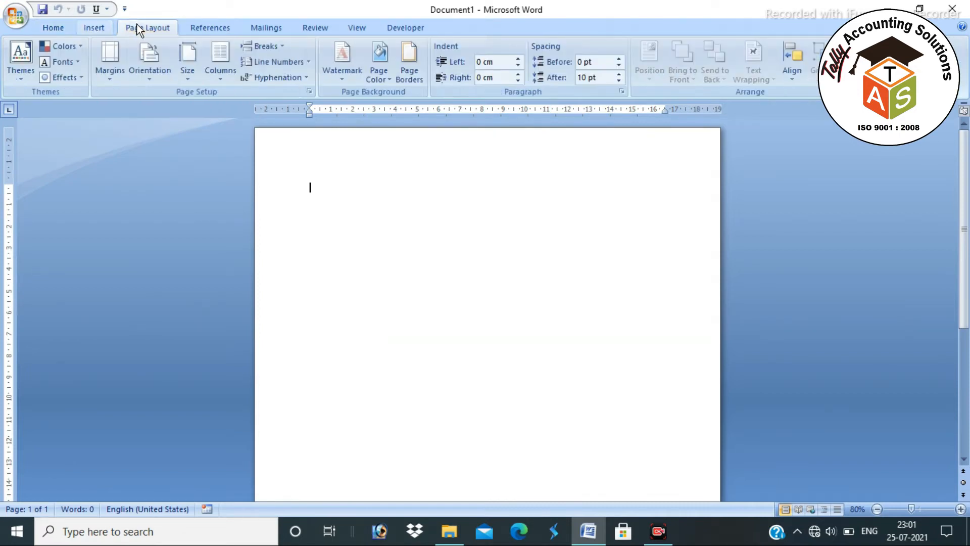
{"action": "left_click", "coordinate": [55, 25]}
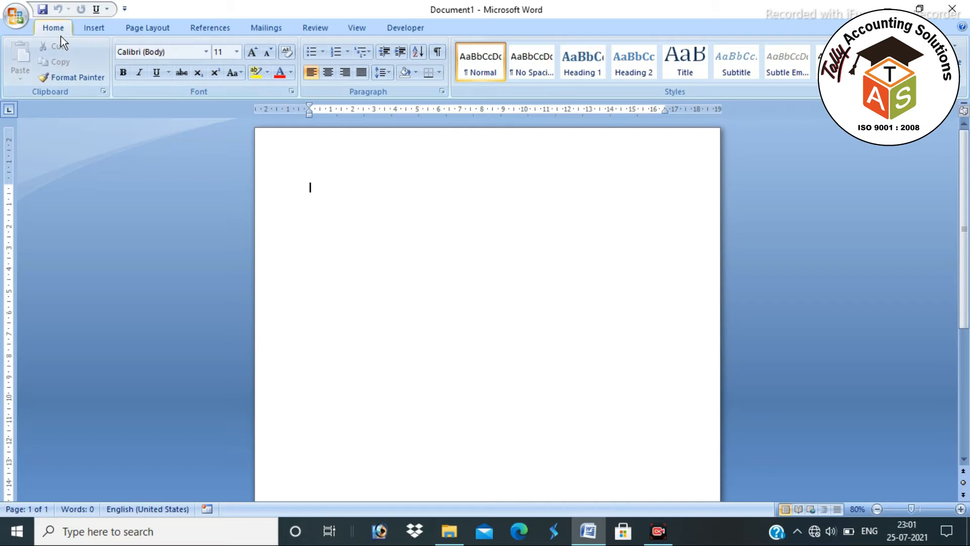
{"action": "left_click", "coordinate": [98, 29]}
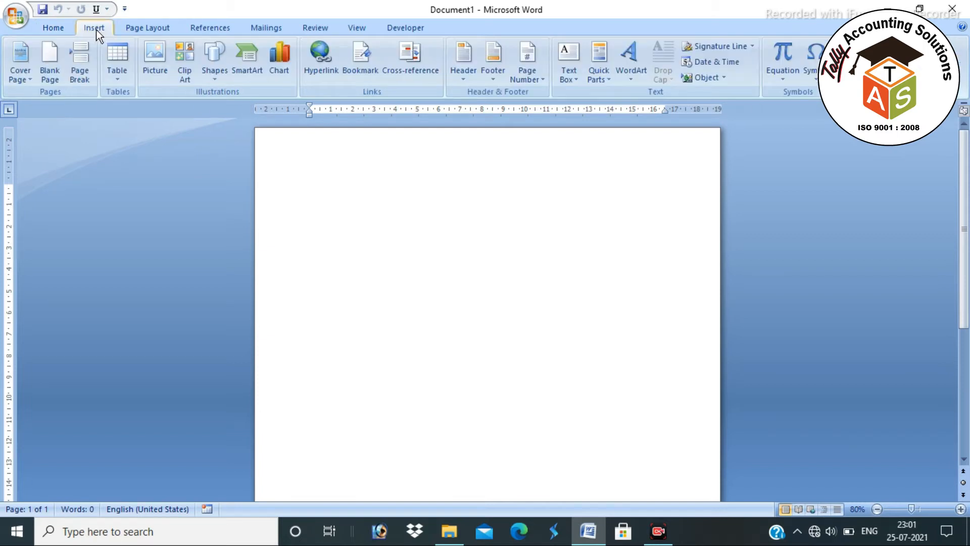
{"action": "left_click", "coordinate": [143, 30]}
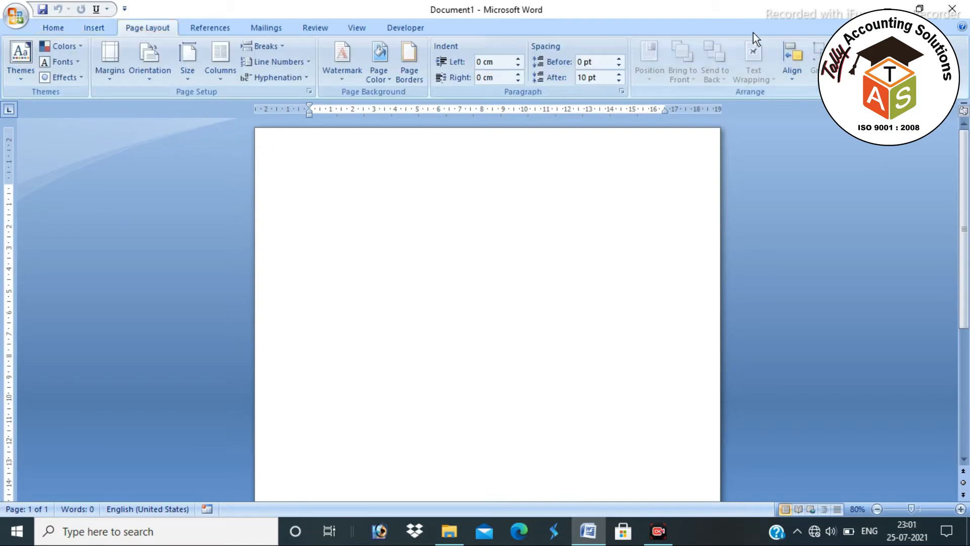
{"action": "left_click", "coordinate": [51, 29]}
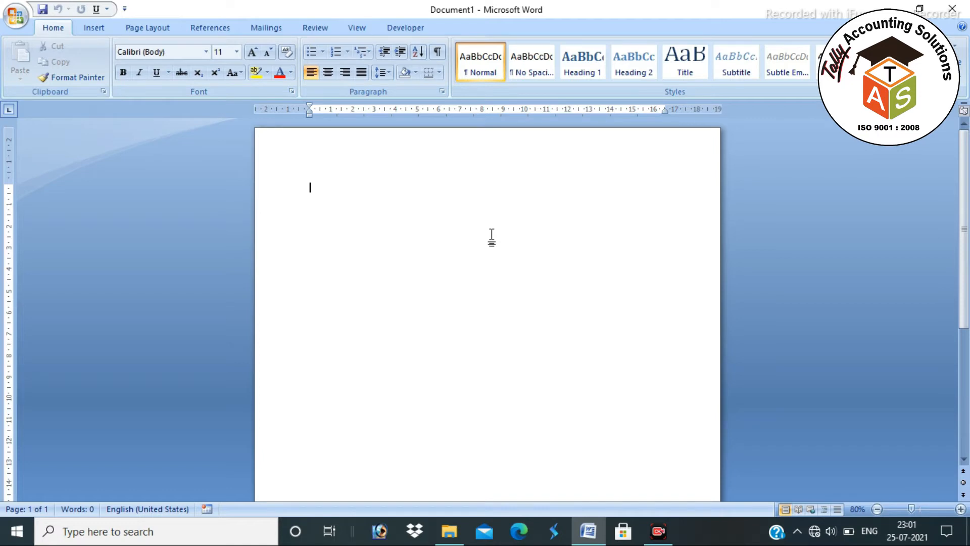
{"action": "left_click", "coordinate": [94, 28]}
{"action": "left_click", "coordinate": [147, 28]}
{"action": "left_click", "coordinate": [37, 24]}
- Look over the whole blank page at different magnifications, finishing at 100%
{"action": "scroll", "coordinate": [382, 216], "scroll_direction": "down", "scroll_amount": 3}
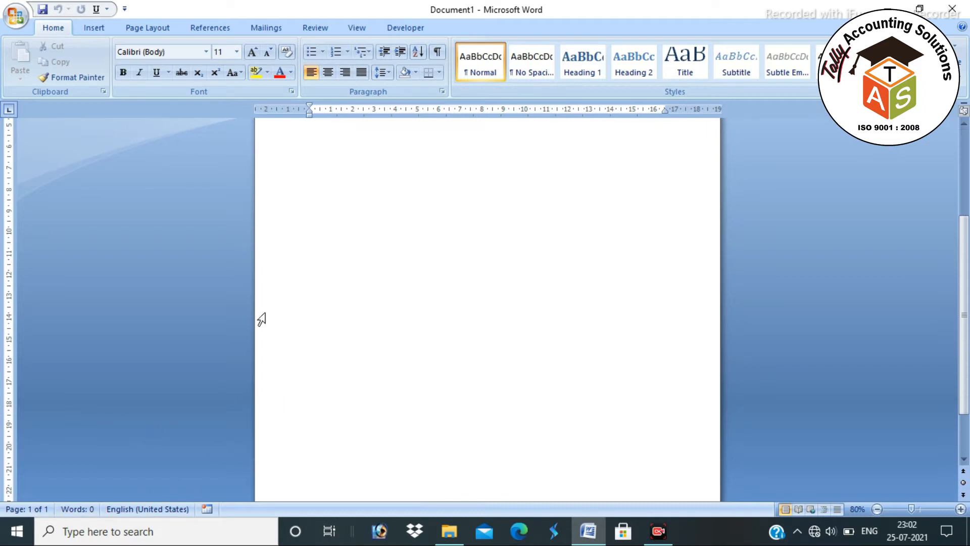
{"action": "scroll", "coordinate": [348, 222], "scroll_direction": "up", "scroll_amount": 3}
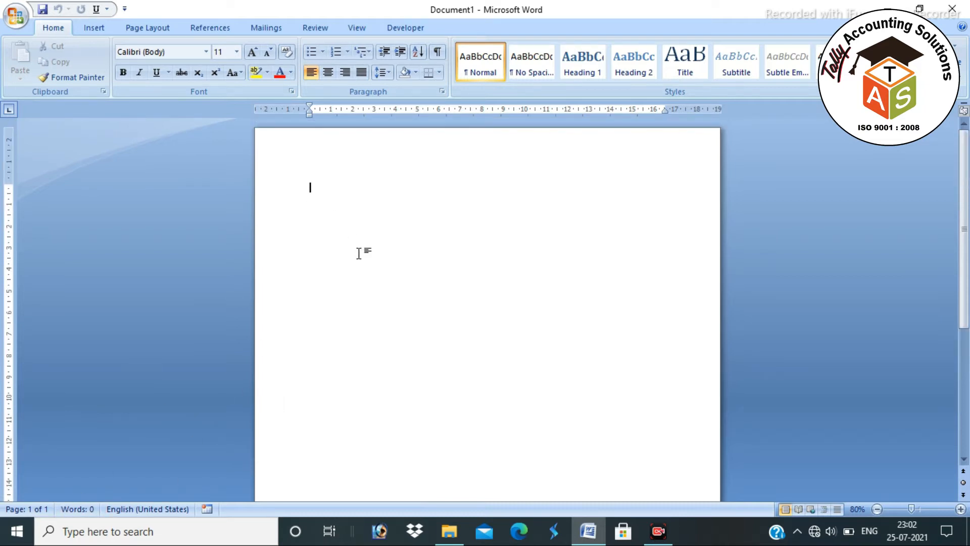
{"action": "scroll", "coordinate": [301, 399], "scroll_direction": "down", "scroll_amount": 5}
{"action": "scroll", "coordinate": [563, 407], "scroll_direction": "up", "scroll_amount": 5}
{"action": "scroll", "coordinate": [279, 206], "scroll_direction": "down", "scroll_amount": 2, "text": "ctrl"}
{"action": "scroll", "coordinate": [286, 219], "scroll_direction": "down", "scroll_amount": 2, "text": "ctrl"}
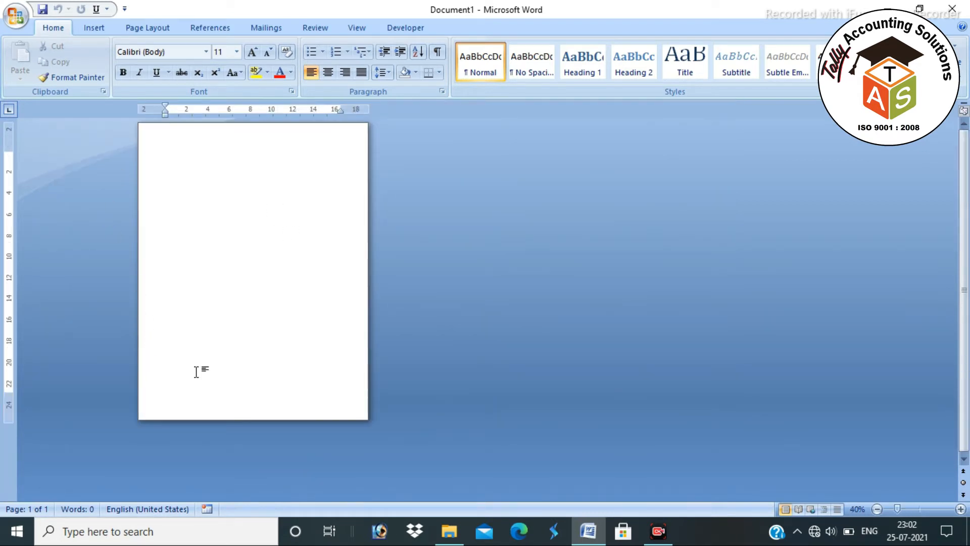
{"action": "scroll", "coordinate": [208, 202], "scroll_direction": "up", "scroll_amount": 6, "text": "ctrl"}
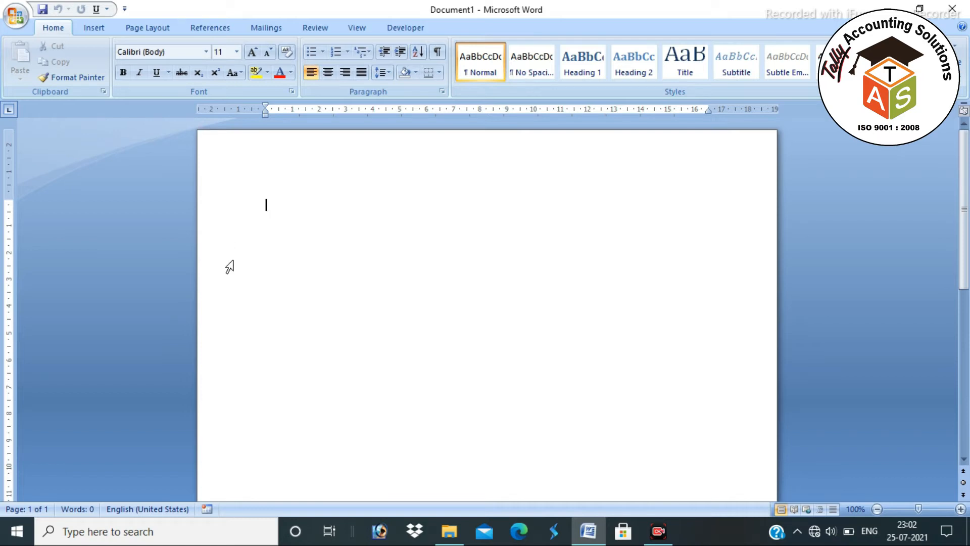
{"action": "scroll", "coordinate": [353, 280], "scroll_direction": "down", "scroll_amount": 10}
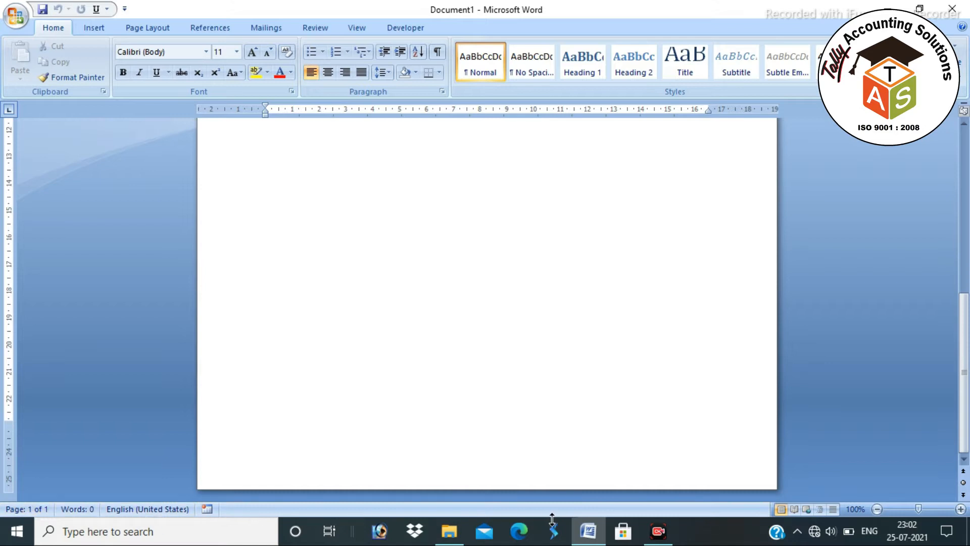
{"action": "scroll", "coordinate": [539, 374], "scroll_direction": "up", "scroll_amount": 10}
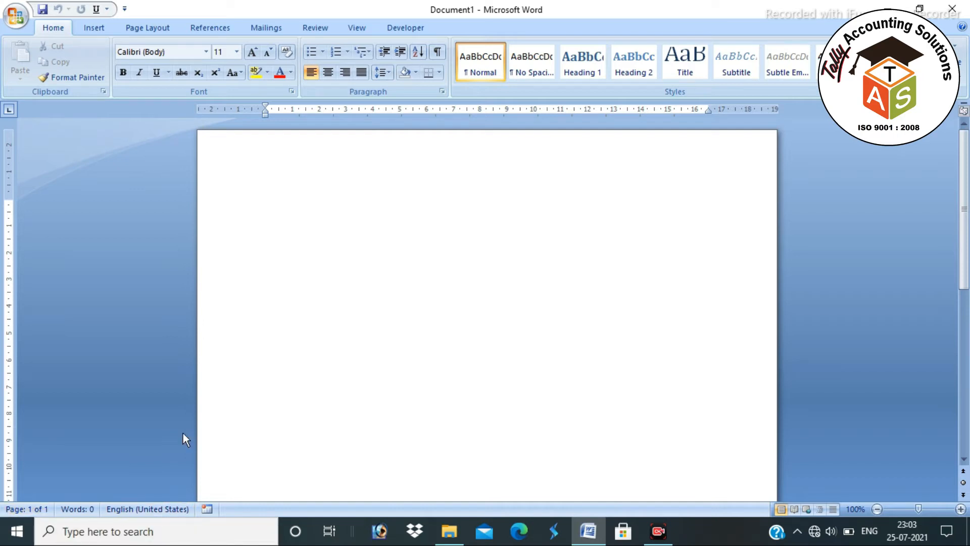
- Enter THIS IS A PEN on the blank page and add a second page with a page break
{"action": "type", "text": "THIS IS A PEN"}
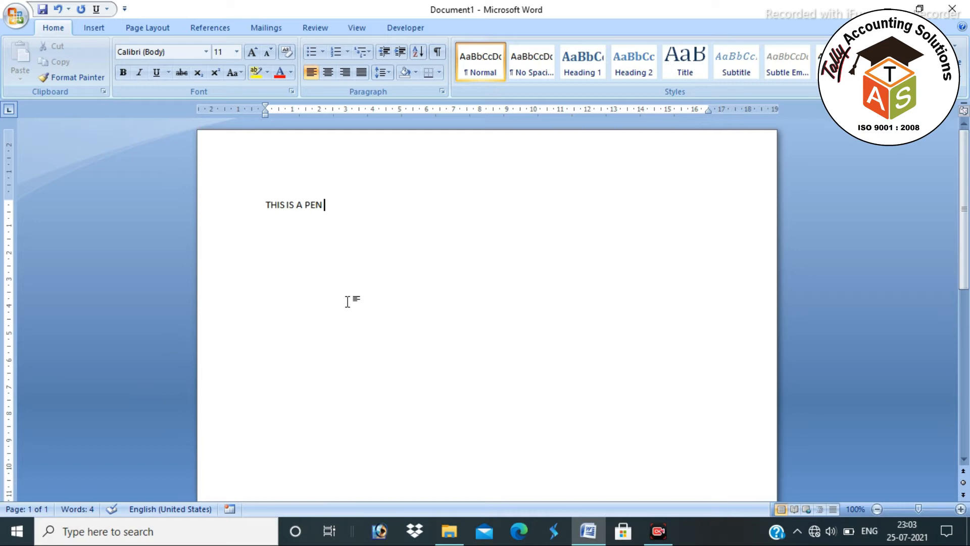
{"action": "key", "text": "ctrl+Return"}
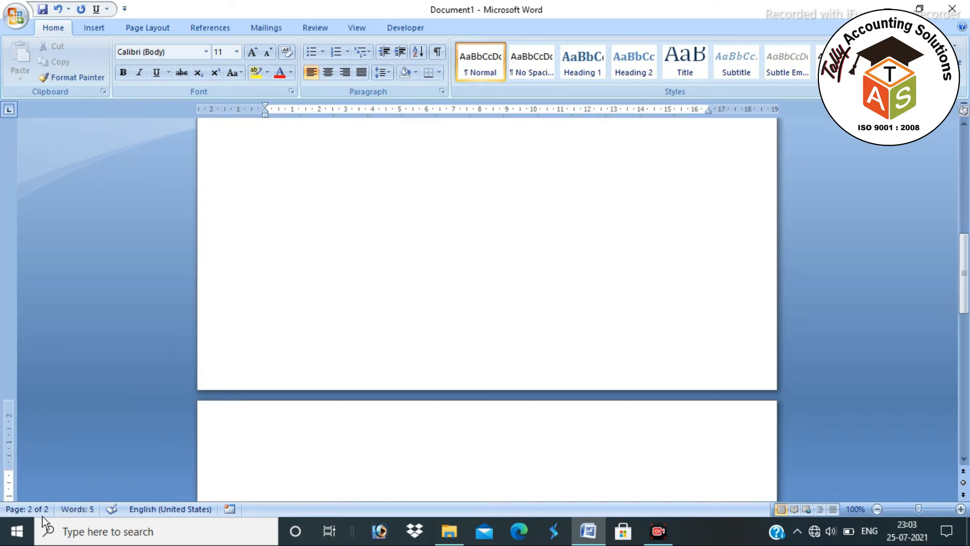
{"action": "left_click", "coordinate": [369, 233]}
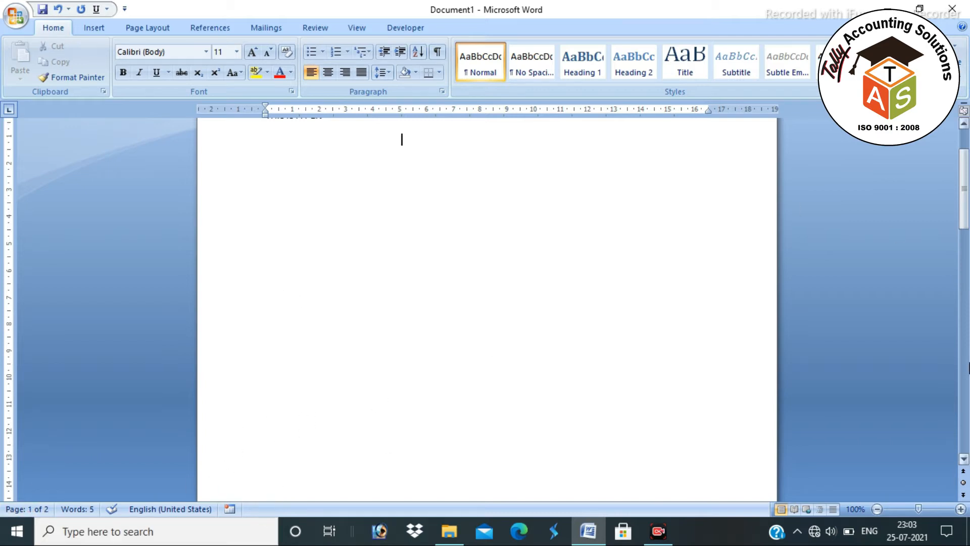
{"action": "scroll", "coordinate": [445, 198], "scroll_direction": "up", "scroll_amount": 3}
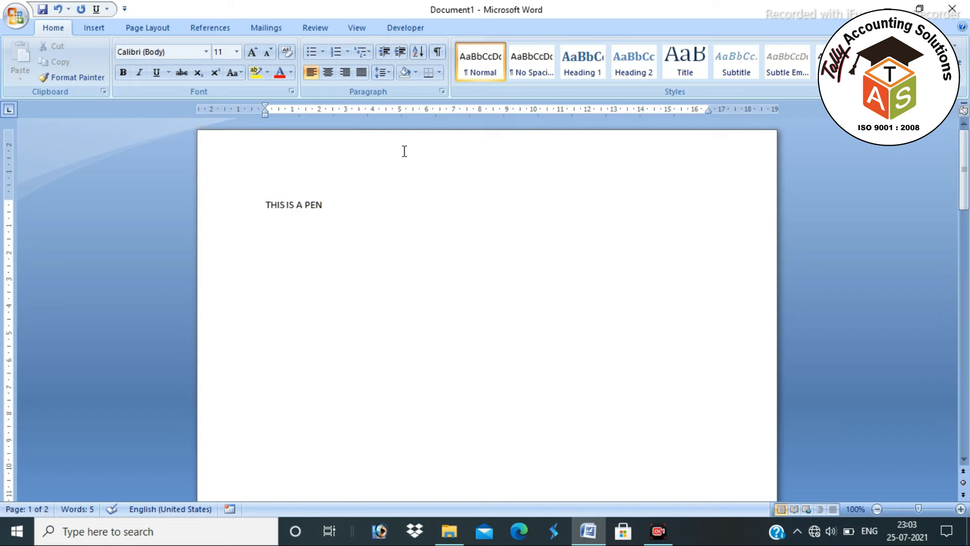
- Delete the sample sentence and remove the page break, leaving a single blank page
{"action": "left_click", "coordinate": [346, 221]}
{"action": "left_click", "coordinate": [184, 183]}
{"action": "key", "text": "Delete"}
{"action": "scroll", "coordinate": [373, 218], "scroll_direction": "down", "scroll_amount": 2}
{"action": "scroll", "coordinate": [372, 217], "scroll_direction": "down", "scroll_amount": 3}
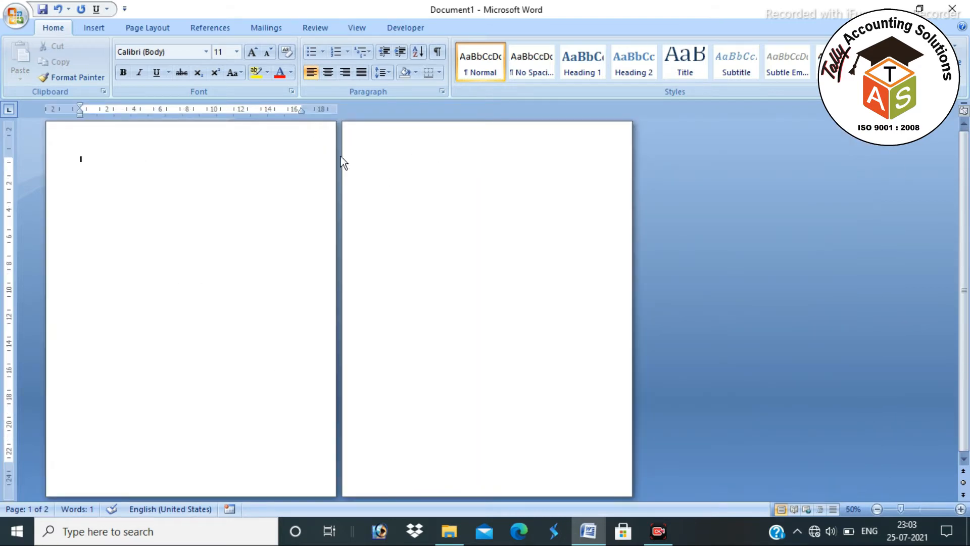
{"action": "left_click", "coordinate": [393, 159]}
{"action": "left_click", "coordinate": [161, 158]}
{"action": "left_click", "coordinate": [447, 176]}
{"action": "left_click", "coordinate": [218, 168]}
{"action": "left_click", "coordinate": [397, 176]}
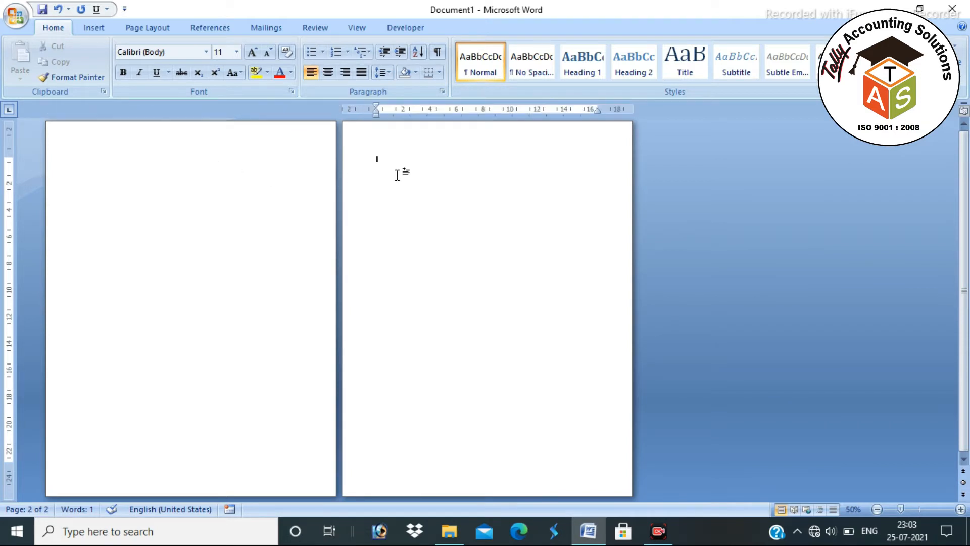
{"action": "key", "text": "BackSpace"}
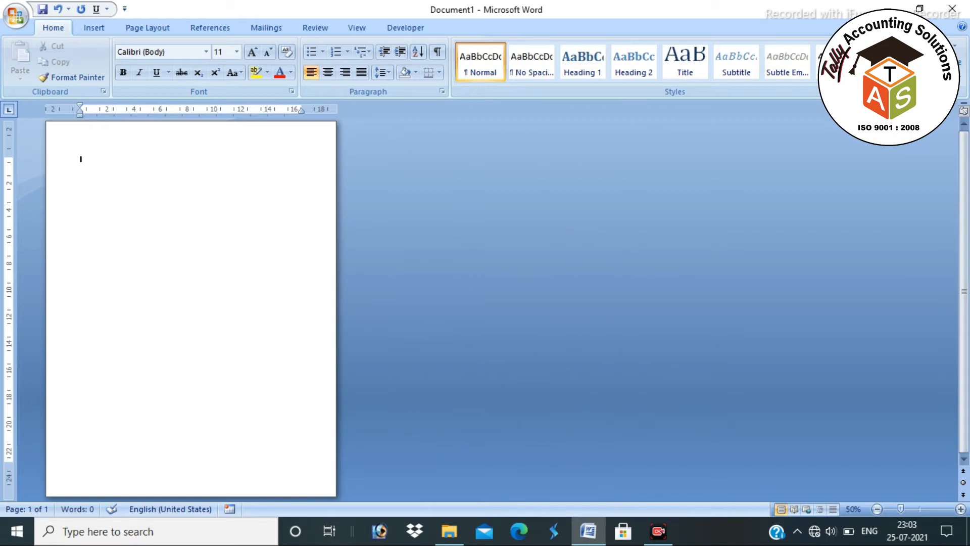
- Set the paper size to A4 and the page orientation to Landscape
{"action": "scroll", "coordinate": [412, 224], "scroll_direction": "up", "scroll_amount": 4, "text": "ctrl"}
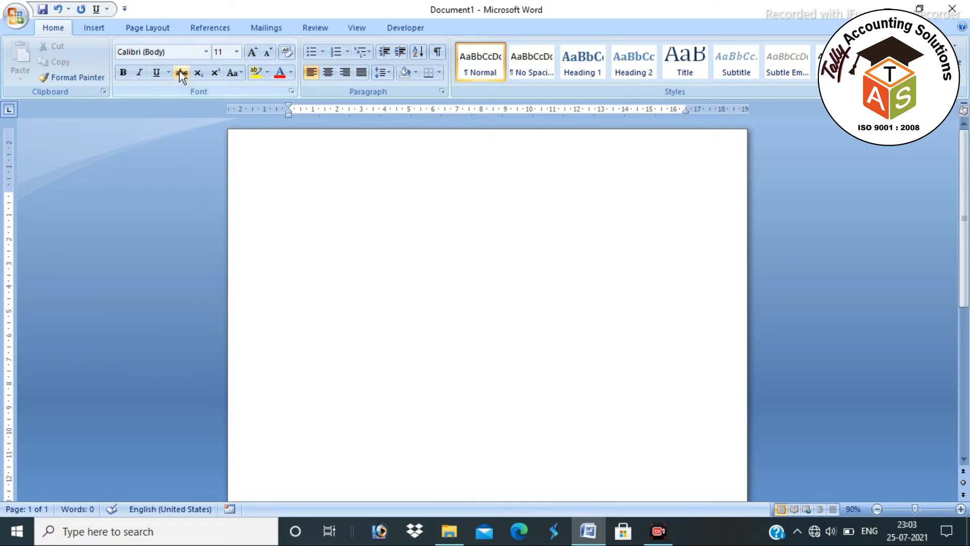
{"action": "left_click", "coordinate": [141, 29]}
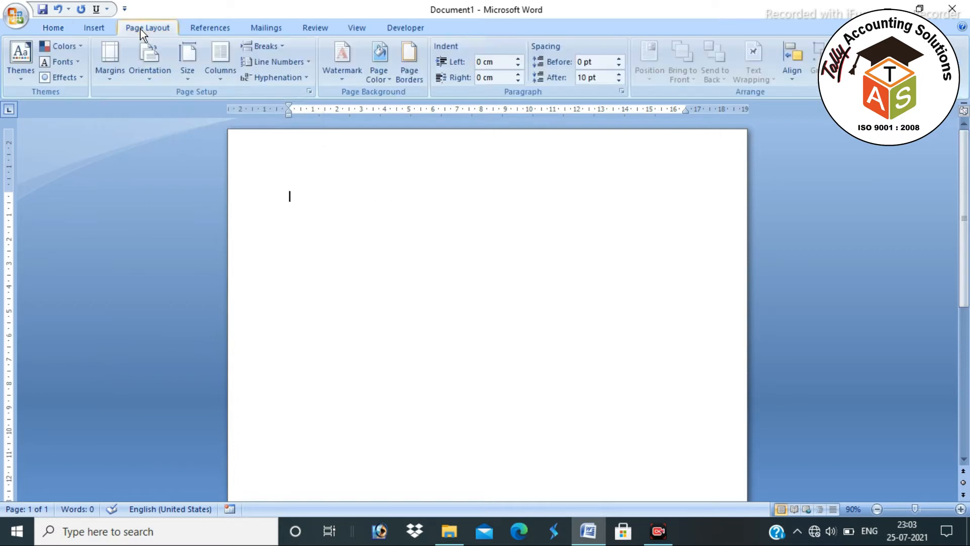
{"action": "left_click", "coordinate": [183, 80]}
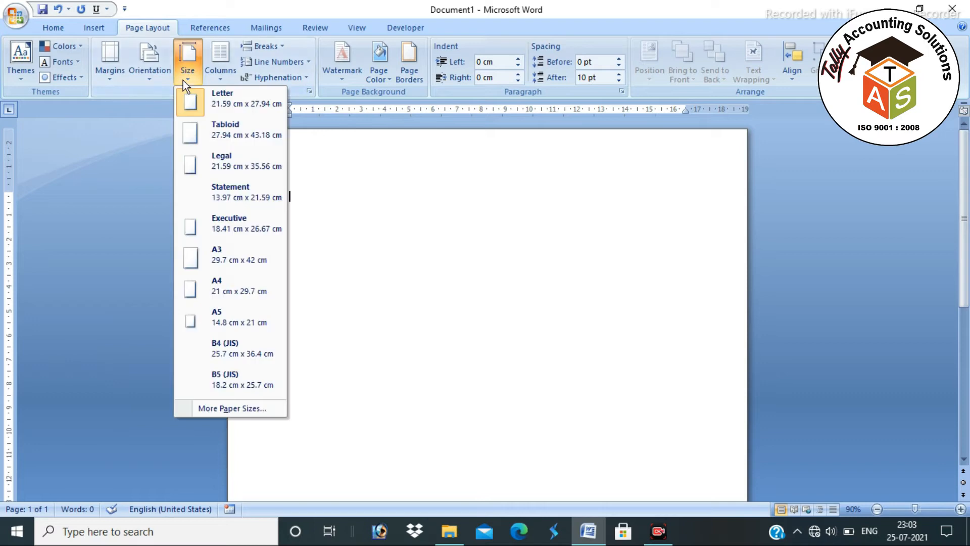
{"action": "left_click", "coordinate": [219, 289]}
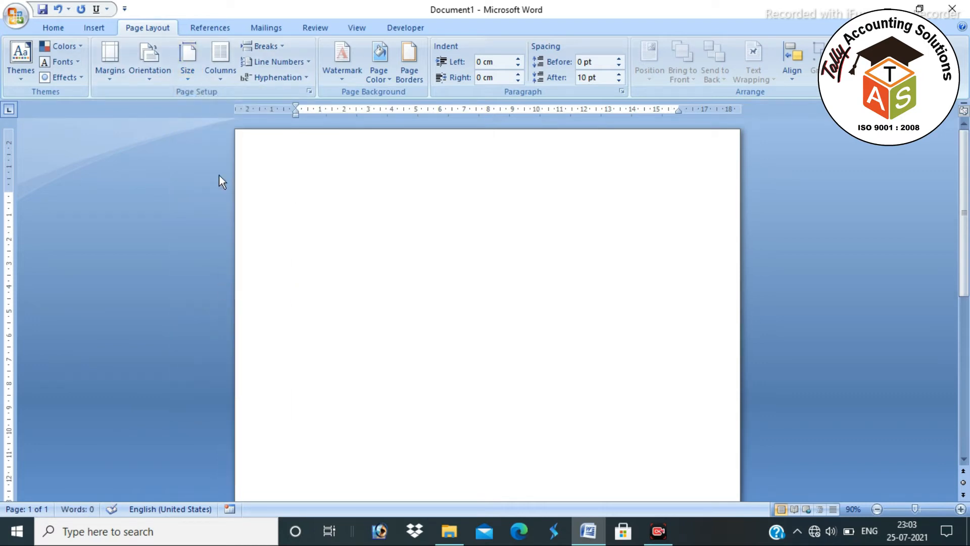
{"action": "left_click", "coordinate": [161, 77]}
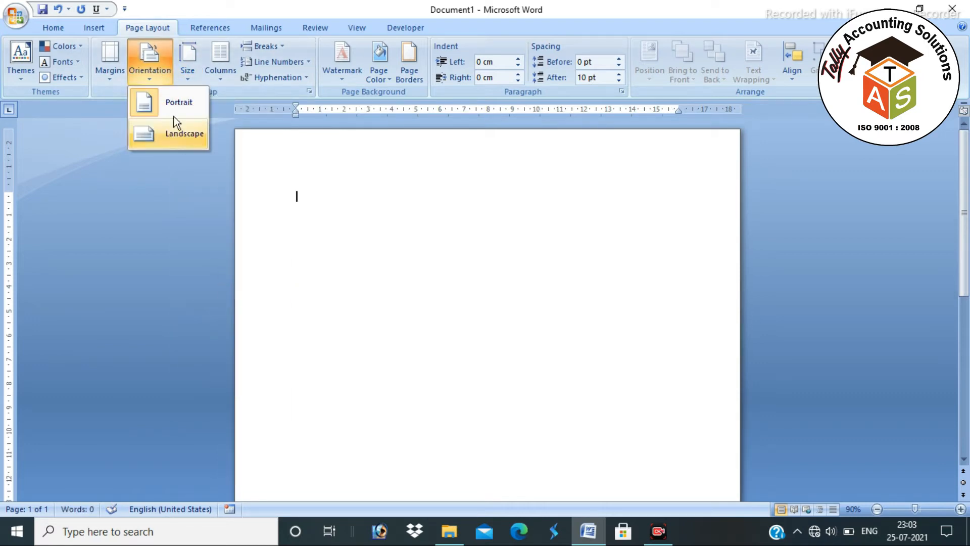
{"action": "left_click", "coordinate": [164, 134]}
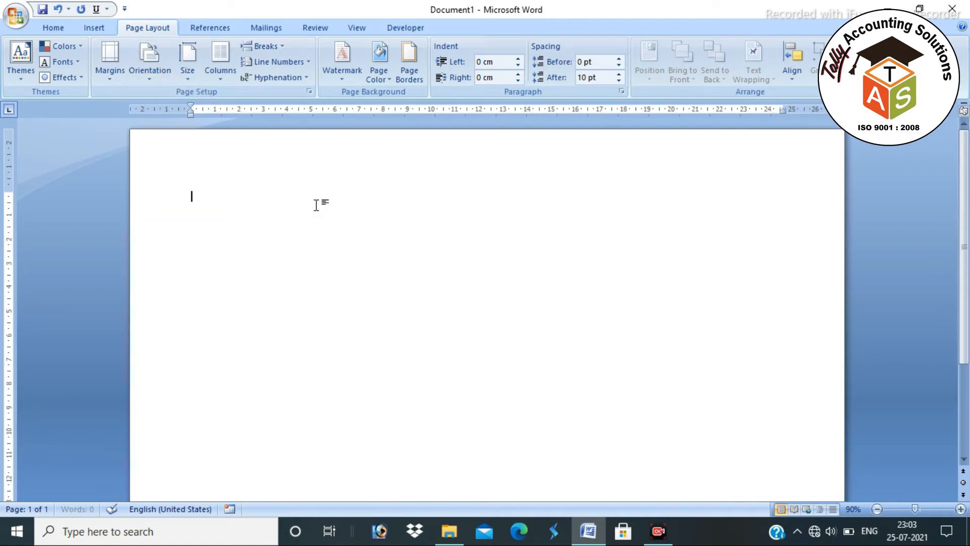
{"action": "scroll", "coordinate": [322, 212], "scroll_direction": "down", "scroll_amount": 1}
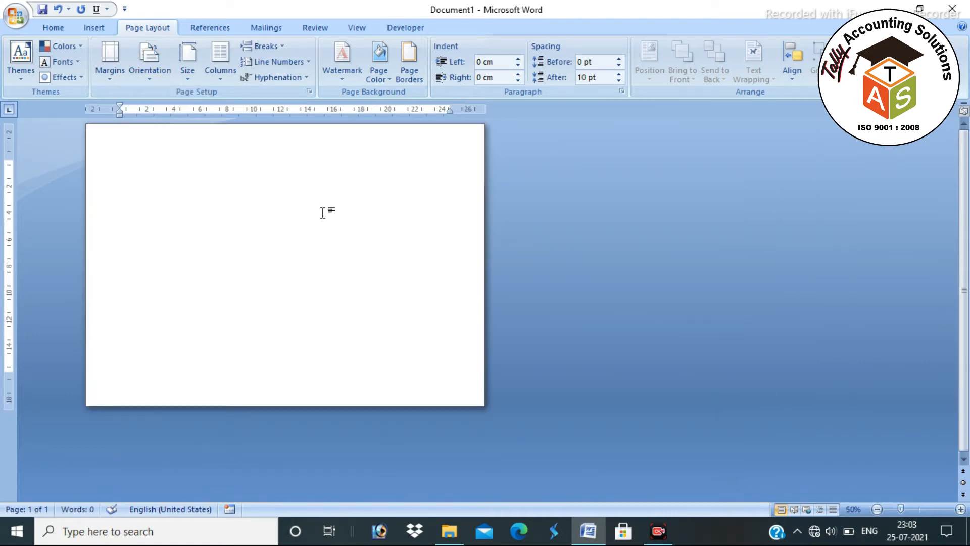
- Apply the Narrow margins preset of 1.27 cm on all sides to the landscape page
{"action": "left_click", "coordinate": [111, 80]}
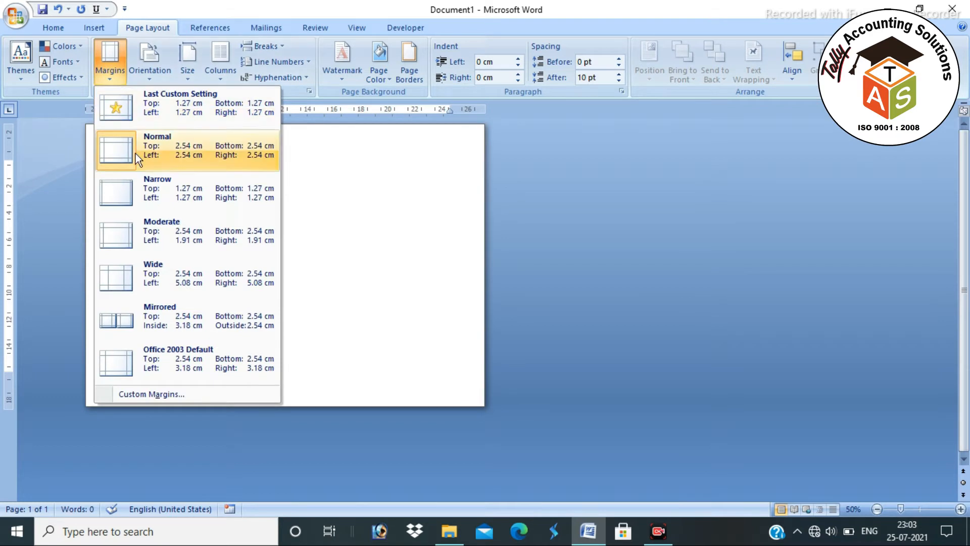
{"action": "left_click", "coordinate": [157, 192]}
{"action": "scroll", "coordinate": [298, 222], "scroll_direction": "up", "scroll_amount": 1}
{"action": "scroll", "coordinate": [298, 222], "scroll_direction": "up", "scroll_amount": 1}
{"action": "scroll", "coordinate": [298, 222], "scroll_direction": "down", "scroll_amount": 1}
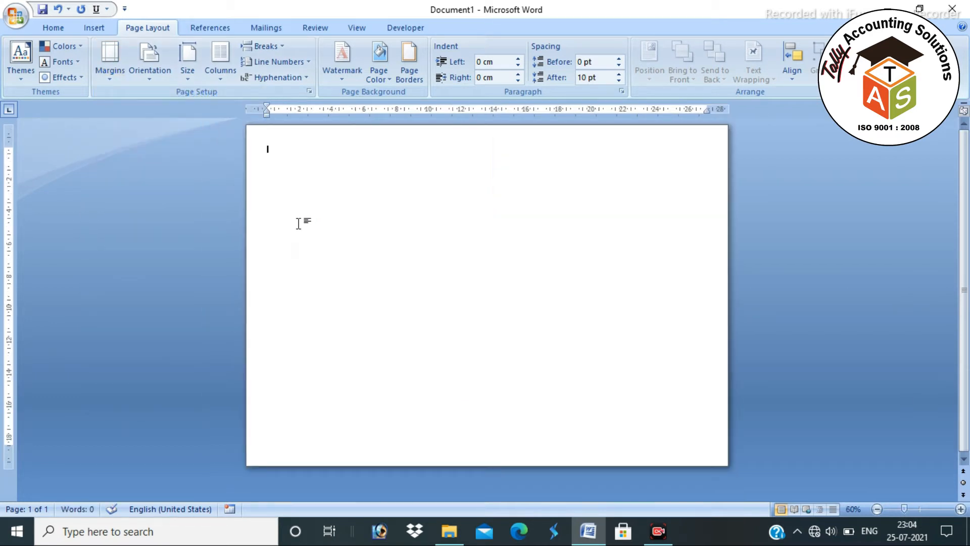
- Enter the line NO MASK and enlarge its text to 120 pt
{"action": "type", "text": "NO MASK"}
{"action": "key", "text": "Return"}
{"action": "left_click_drag", "start_coordinate": [305, 146], "coordinate": [225, 143]}
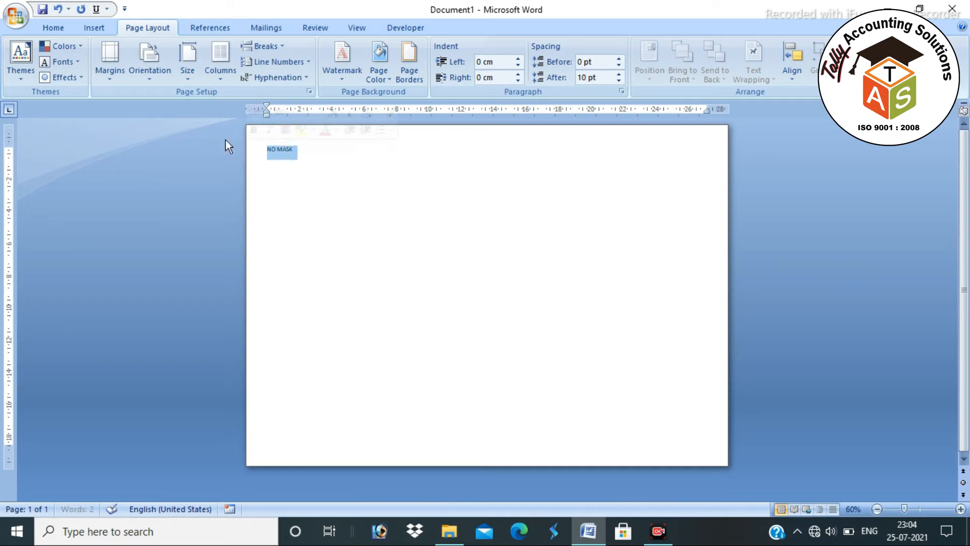
{"action": "left_click", "coordinate": [50, 29]}
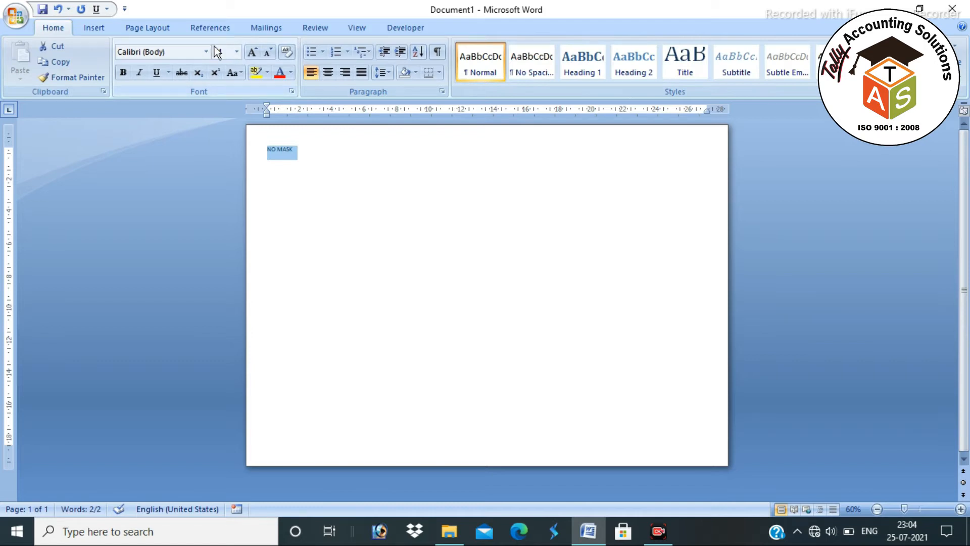
{"action": "left_click", "coordinate": [236, 52]}
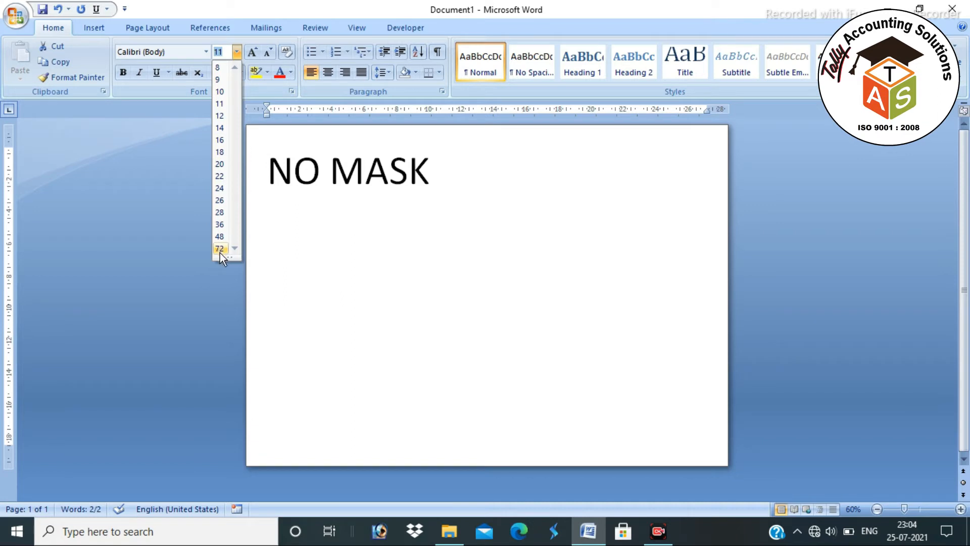
{"action": "left_click", "coordinate": [253, 53]}
{"action": "left_click", "coordinate": [253, 53]}
{"action": "left_click", "coordinate": [253, 53]}
{"action": "left_click", "coordinate": [253, 53]}
{"action": "left_click", "coordinate": [253, 53]}
{"action": "left_click", "coordinate": [253, 53]}
{"action": "left_click", "coordinate": [253, 53]}
{"action": "left_click", "coordinate": [254, 53]}
{"action": "left_click", "coordinate": [253, 53]}
{"action": "left_click", "coordinate": [253, 53]}
{"action": "left_click", "coordinate": [253, 53]}
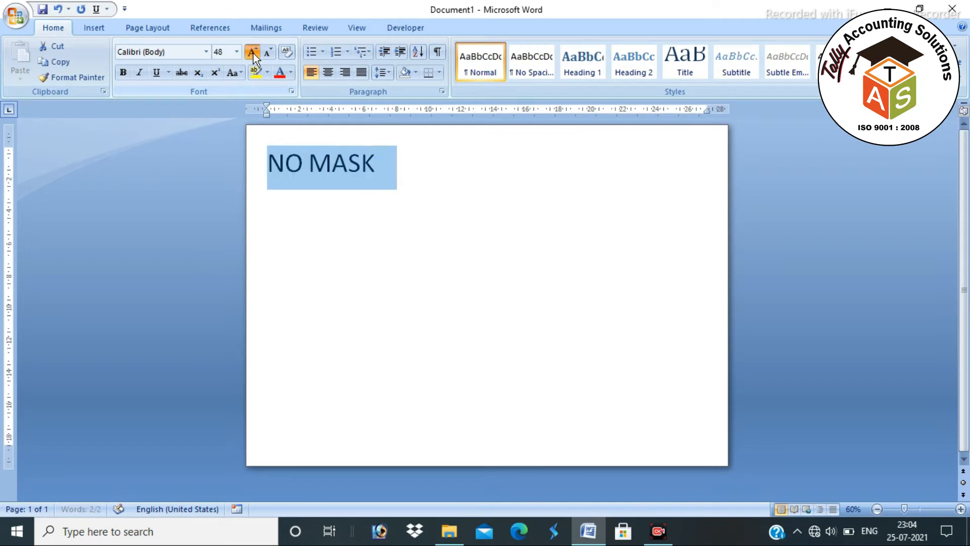
{"action": "left_click", "coordinate": [254, 53]}
{"action": "left_click", "coordinate": [253, 53]}
{"action": "left_click", "coordinate": [253, 53]}
{"action": "left_click", "coordinate": [253, 53]}
{"action": "left_click", "coordinate": [253, 53]}
{"action": "left_click", "coordinate": [253, 53]}
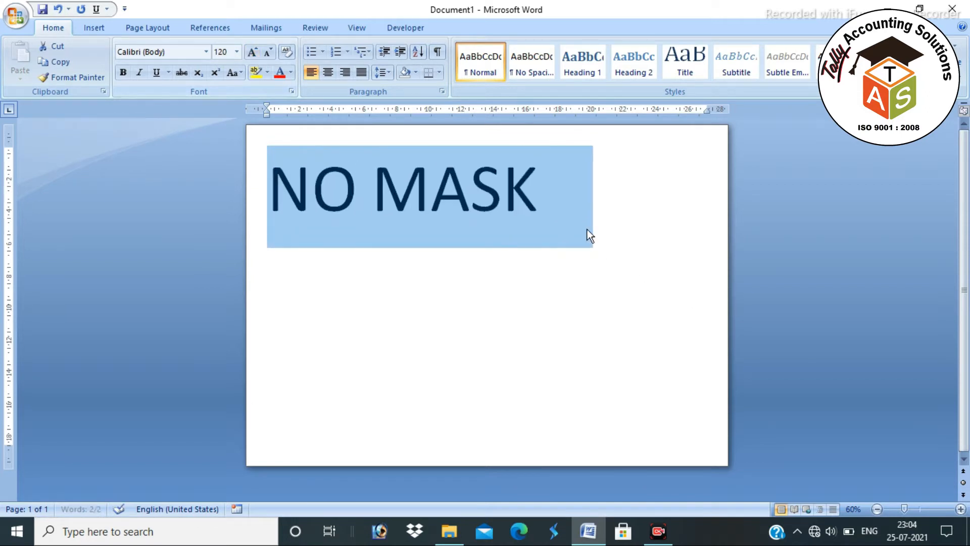
- Add a second line reading NO ENTRY below NO MASK
{"action": "left_click", "coordinate": [559, 201]}
{"action": "key", "text": "Return"}
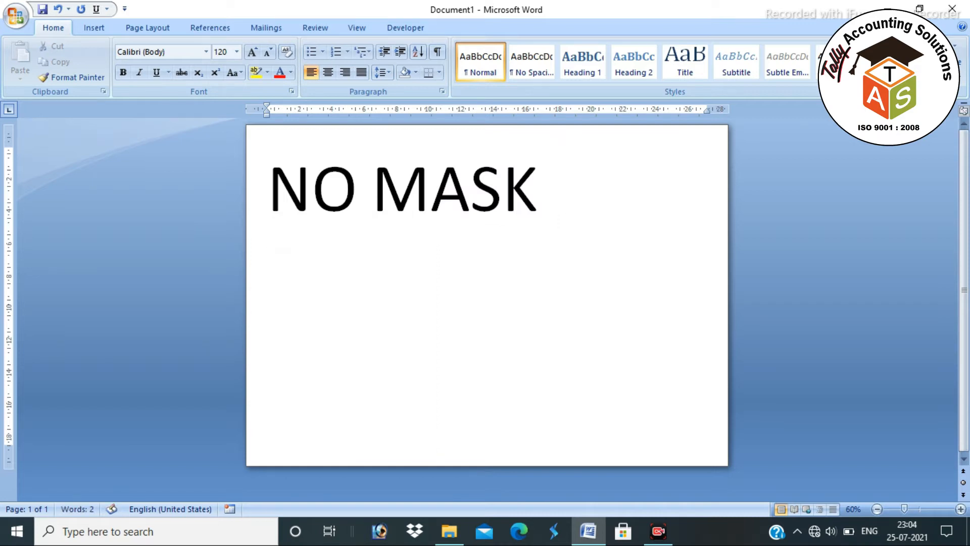
{"action": "type", "text": "NO ENTRY"}
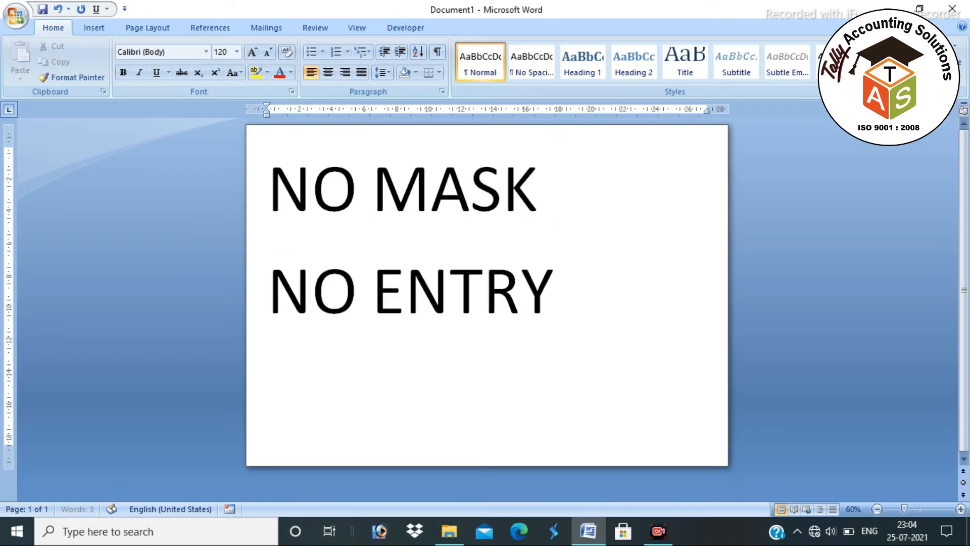
- Check the notice in the print preview, look at the print settings, and return to editing without printing
{"action": "key", "text": "ctrl+F2"}
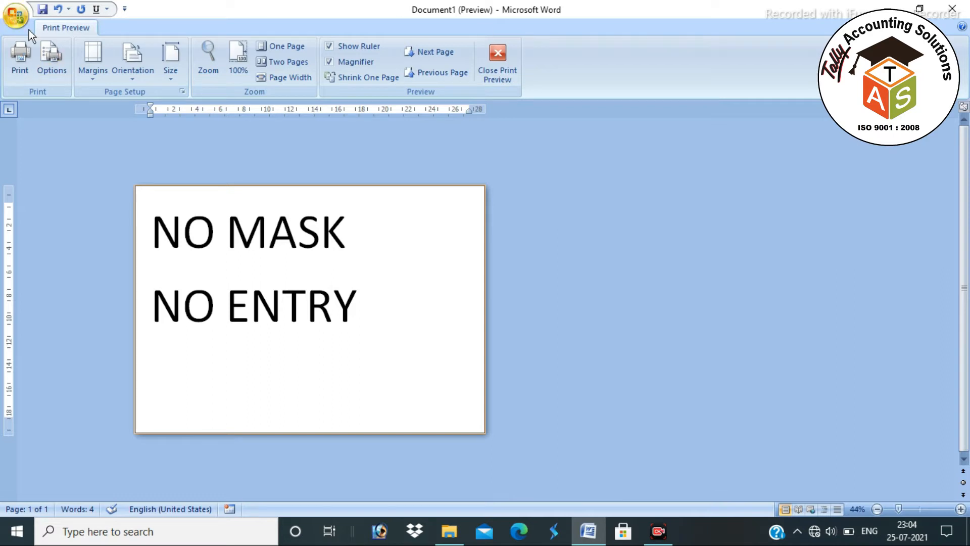
{"action": "left_click", "coordinate": [20, 63]}
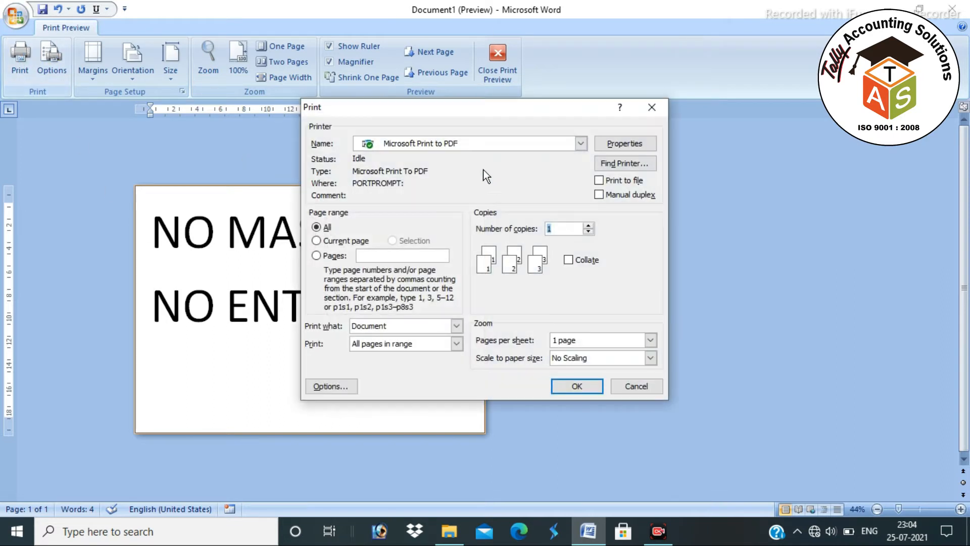
{"action": "left_click", "coordinate": [652, 108]}
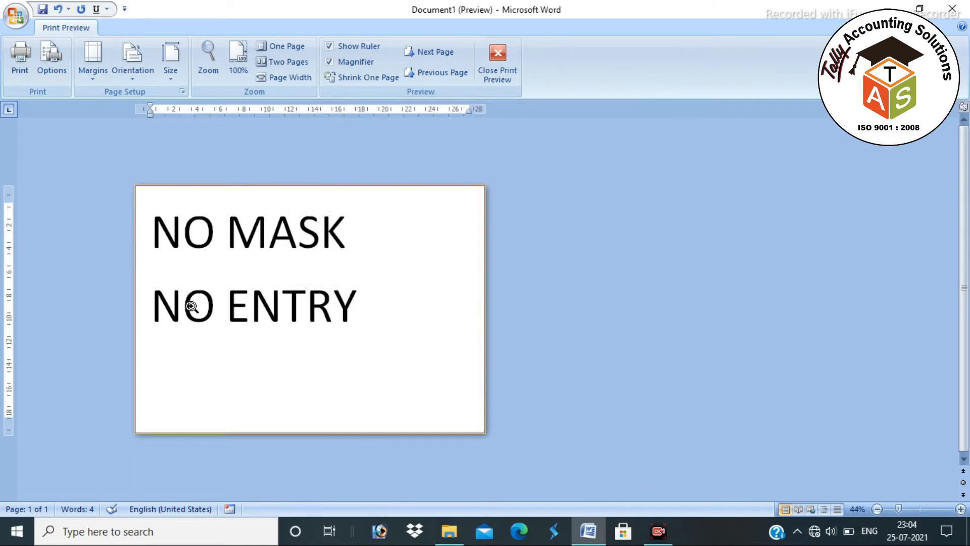
{"action": "key", "text": "Escape"}
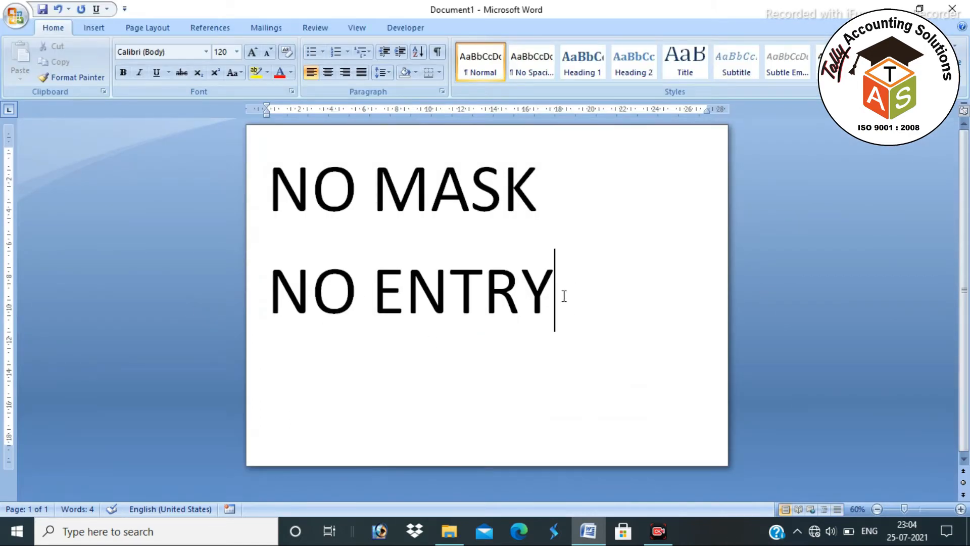
- Enlarge both lines of the notice to 180 pt and change their font to Arial Black
{"action": "left_click_drag", "start_coordinate": [561, 299], "coordinate": [263, 190]}
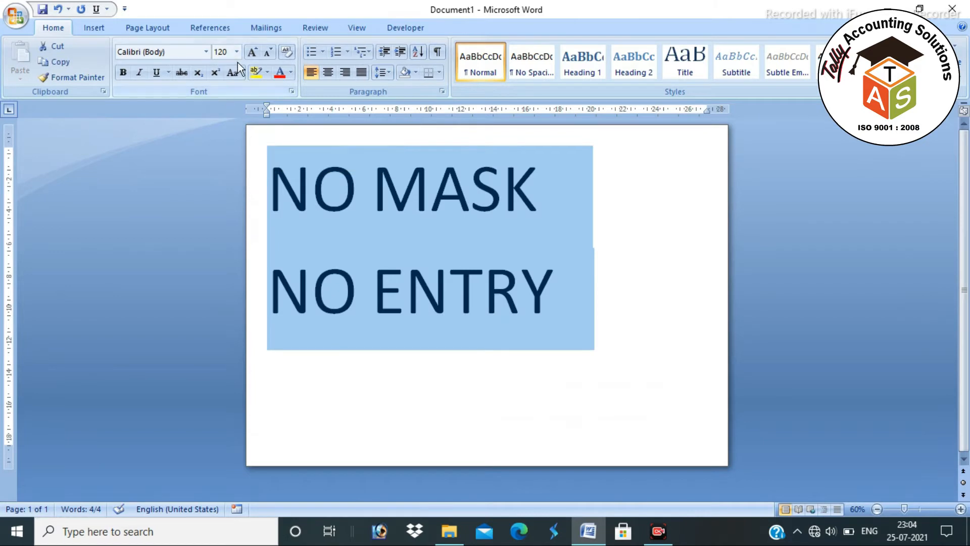
{"action": "left_click", "coordinate": [250, 55]}
{"action": "left_click", "coordinate": [249, 54]}
{"action": "left_click", "coordinate": [249, 54]}
{"action": "left_click", "coordinate": [250, 54]}
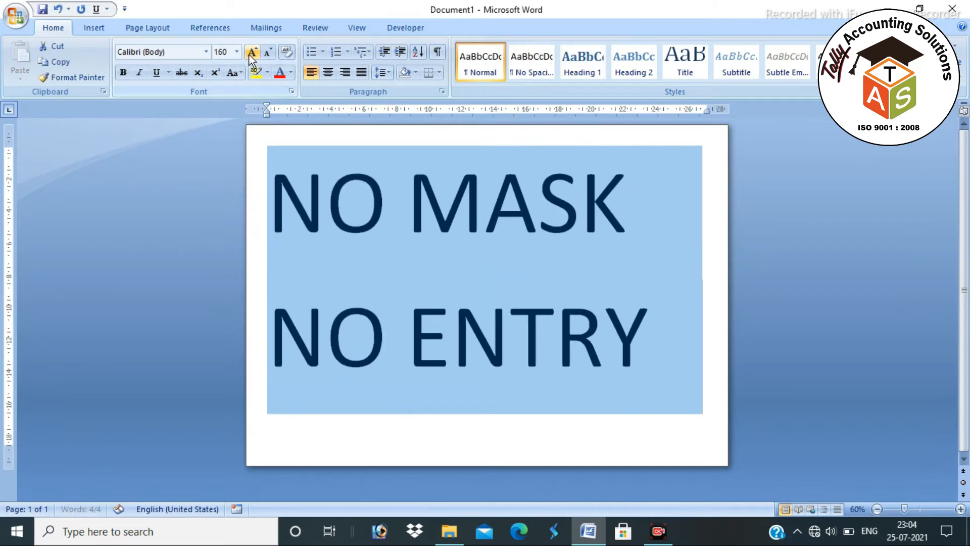
{"action": "left_click", "coordinate": [250, 55]}
{"action": "left_click", "coordinate": [250, 55]}
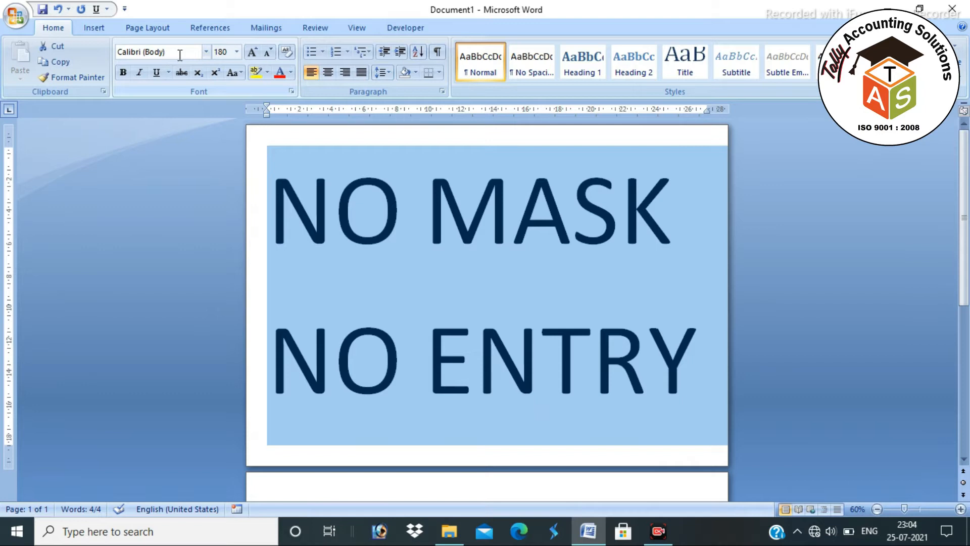
{"action": "left_click", "coordinate": [207, 52]}
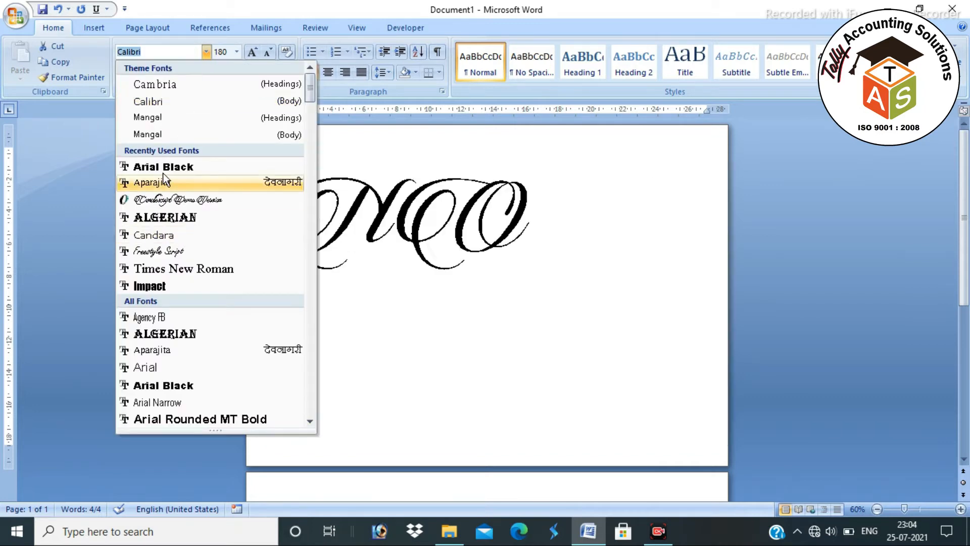
{"action": "left_click", "coordinate": [166, 168]}
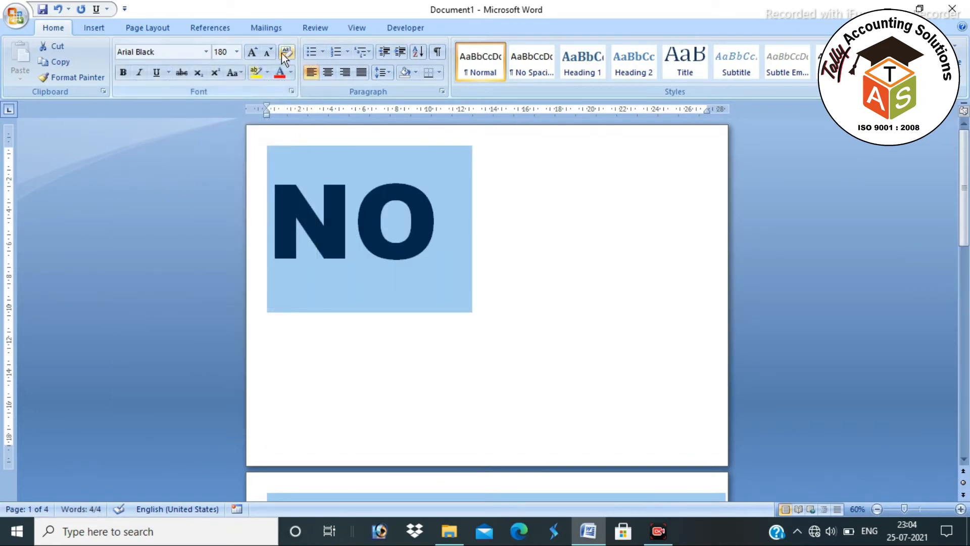
- Reduce both lines of the notice to 130 pt and centre them on the page
{"action": "left_click", "coordinate": [268, 50]}
{"action": "left_click", "coordinate": [268, 50]}
{"action": "left_click", "coordinate": [268, 49]}
{"action": "left_click", "coordinate": [268, 49]}
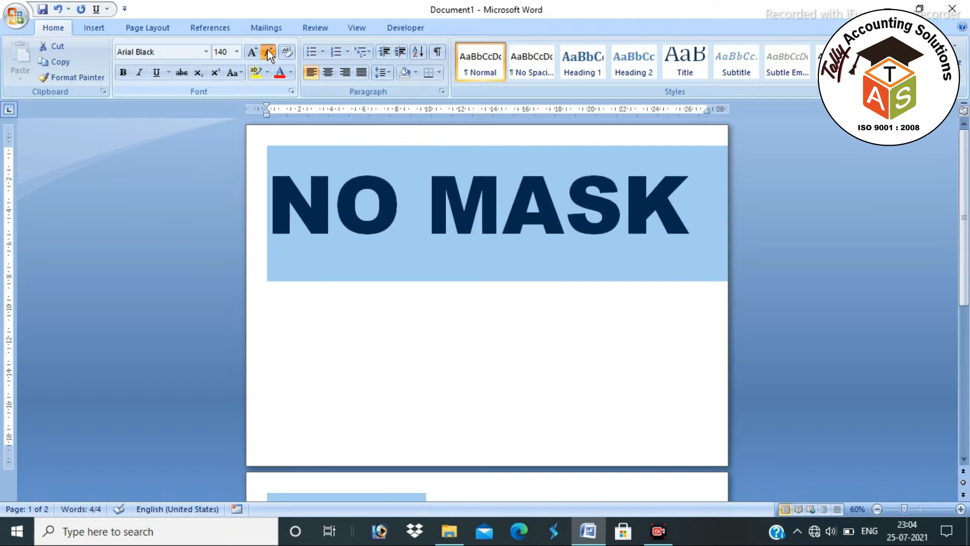
{"action": "left_click", "coordinate": [268, 49]}
{"action": "left_click", "coordinate": [328, 72]}
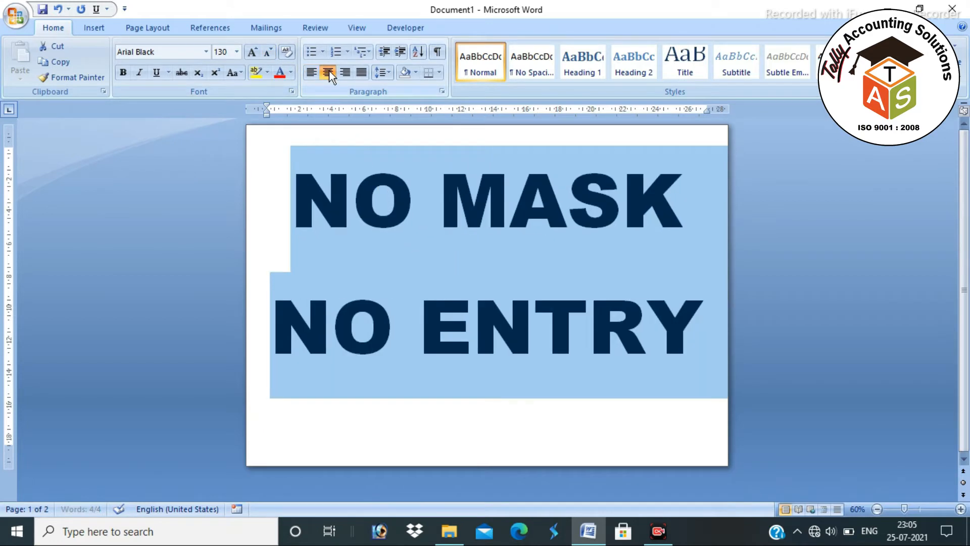
{"action": "left_click", "coordinate": [443, 282]}
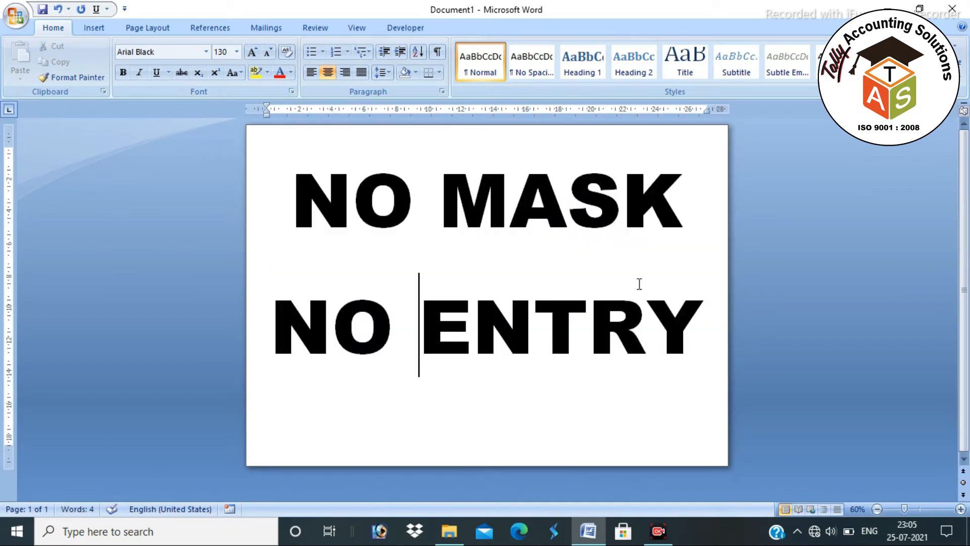
- Try to insert a page break before the NO ENTRY line to move it onto a second page
{"action": "left_click", "coordinate": [281, 311]}
{"action": "key", "text": "ctrl+Return"}
{"action": "scroll", "coordinate": [346, 327], "scroll_direction": "up", "scroll_amount": 5}
{"action": "scroll", "coordinate": [348, 328], "scroll_direction": "down", "scroll_amount": 3}
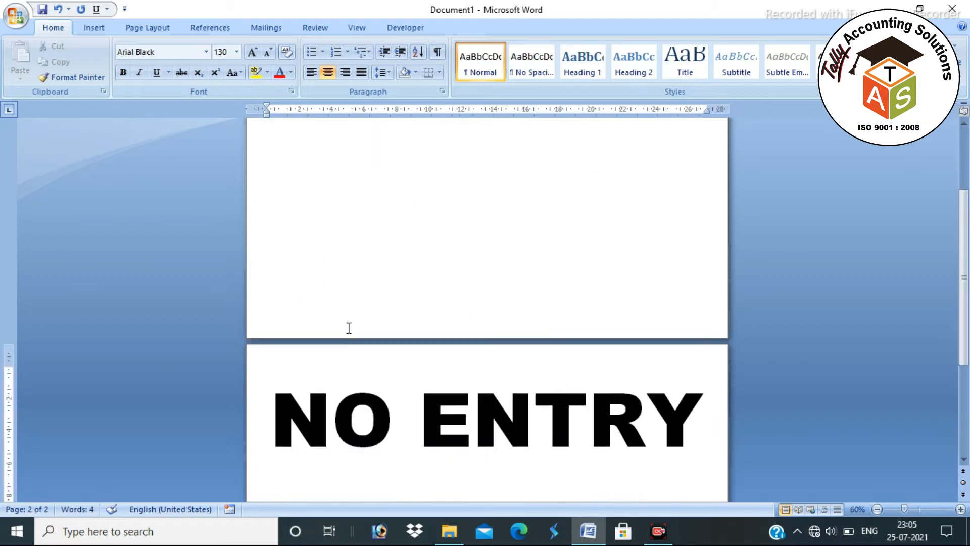
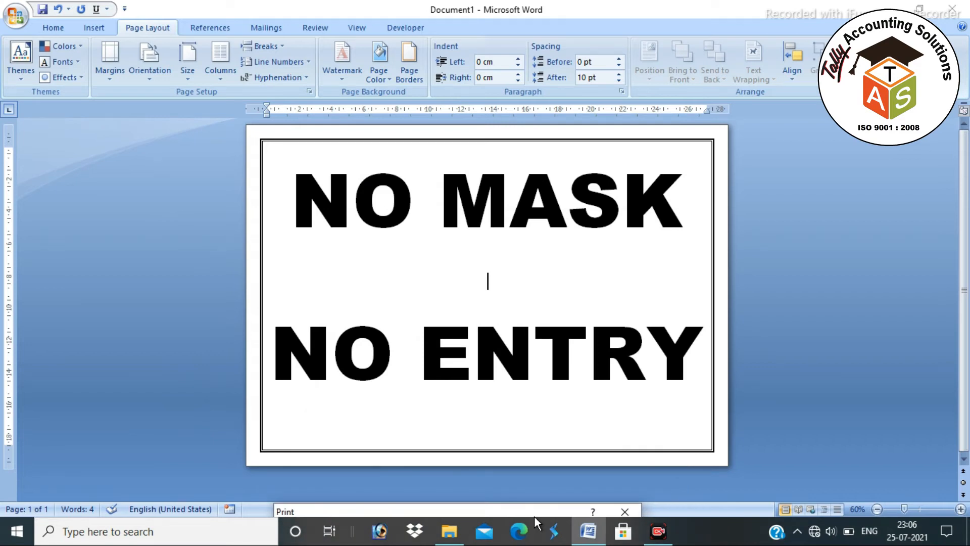
{"action": "left_click_drag", "start_coordinate": [534, 517], "coordinate": [569, 129]}
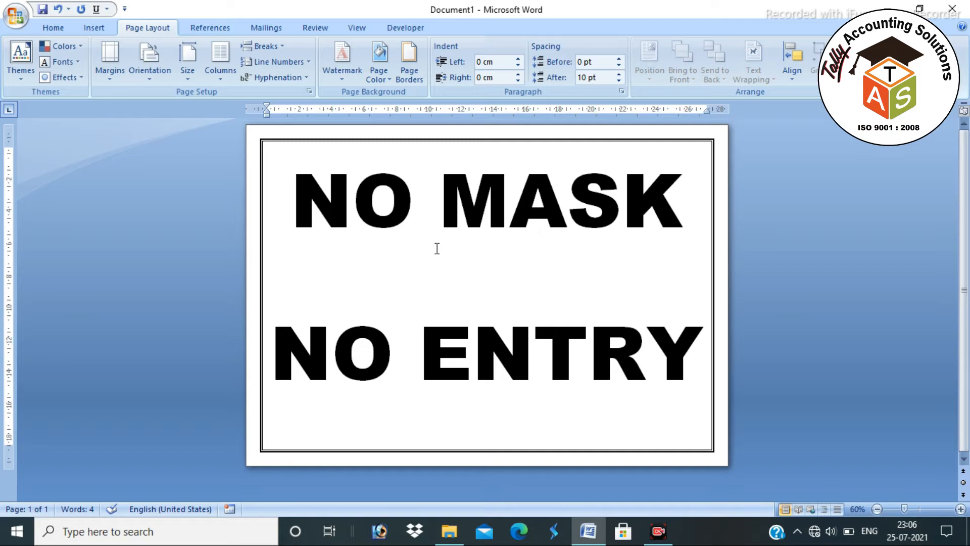
{"action": "left_click", "coordinate": [16, 16]}
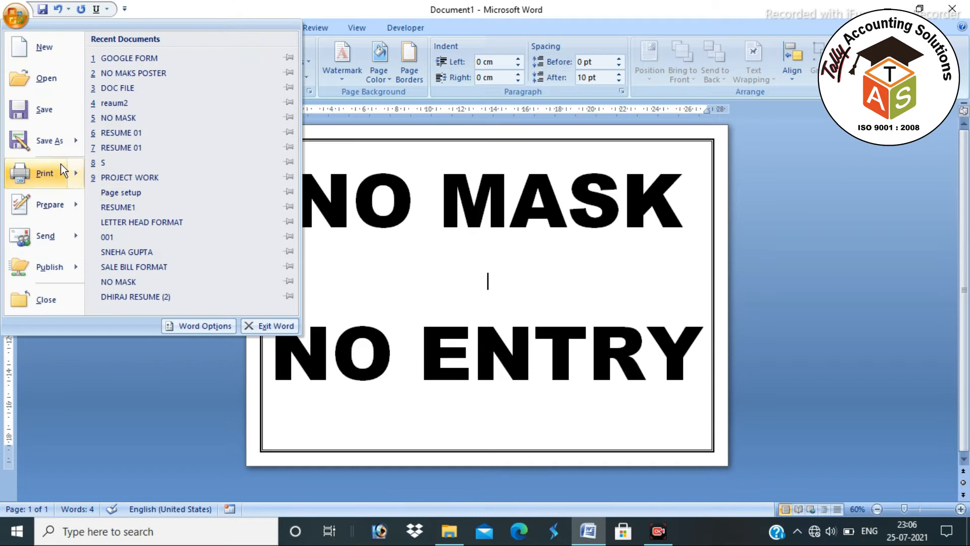
{"action": "mouse_move", "coordinate": [54, 144]}
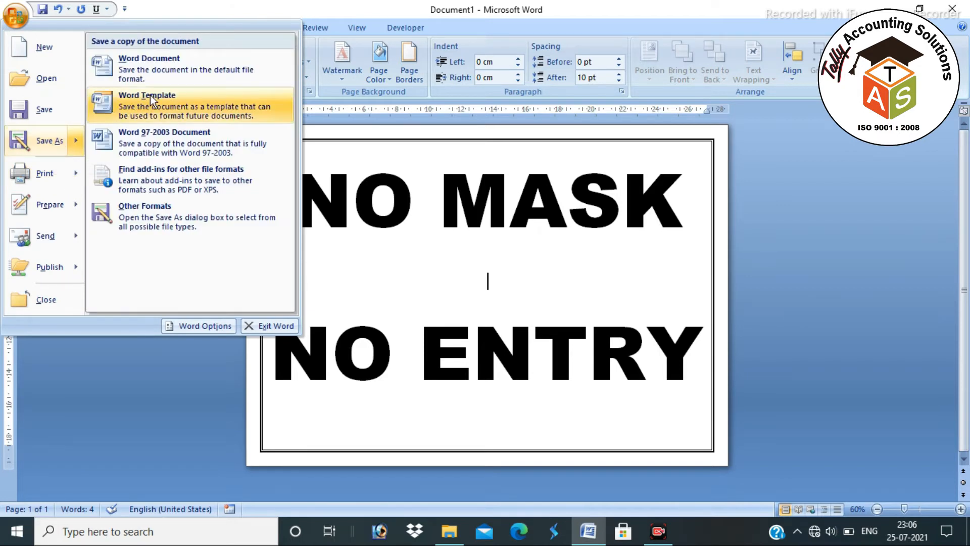
{"action": "left_click", "coordinate": [520, 273]}
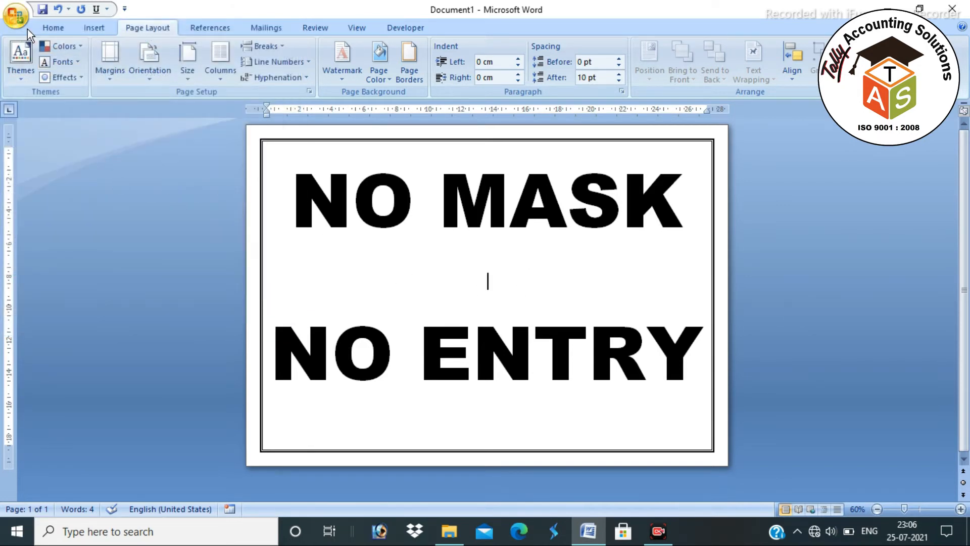
- Print the notice as a PDF using the Microsoft Print to PDF printer
{"action": "key", "text": "ctrl+p"}
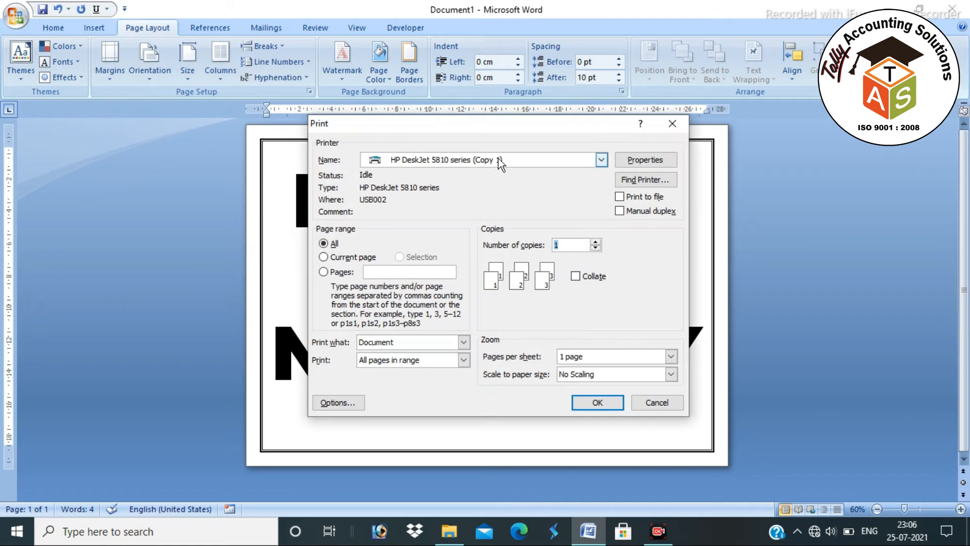
{"action": "left_click", "coordinate": [498, 159]}
{"action": "left_click", "coordinate": [457, 207]}
{"action": "left_click", "coordinate": [460, 160]}
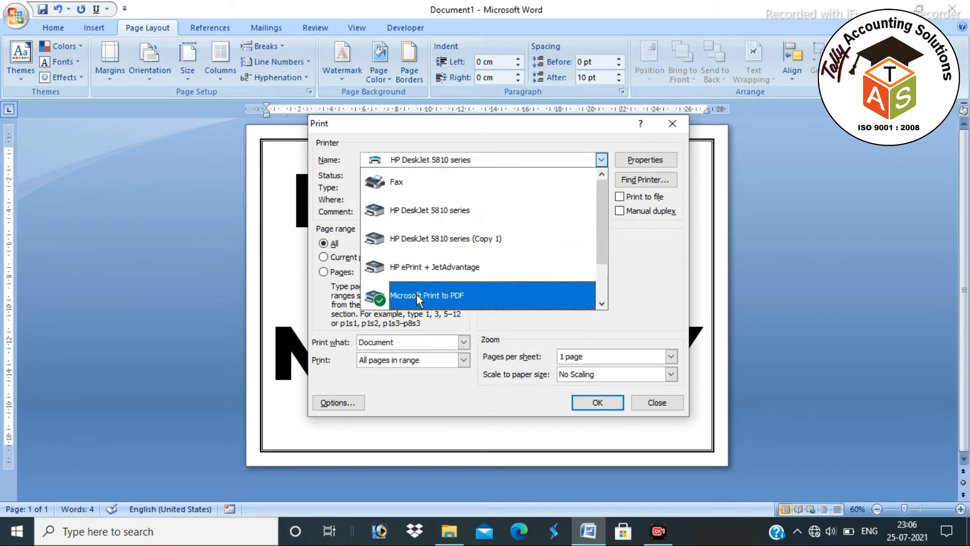
{"action": "left_click", "coordinate": [600, 160]}
{"action": "left_click", "coordinate": [596, 402]}
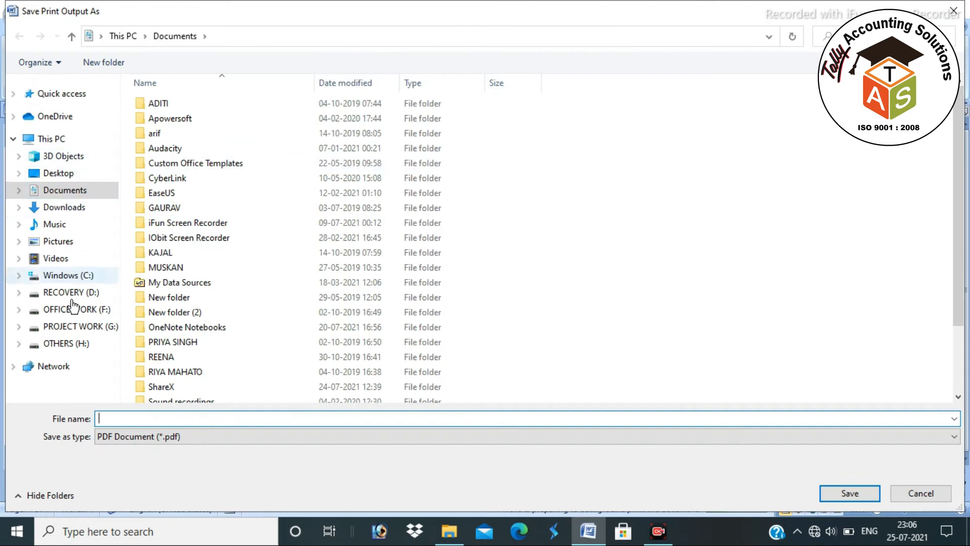
- Save the print output as NO MASK POSTER PDF in the PDF FILE folder inside TYPES OF FILE on the Desktop
{"action": "left_click", "coordinate": [76, 311]}
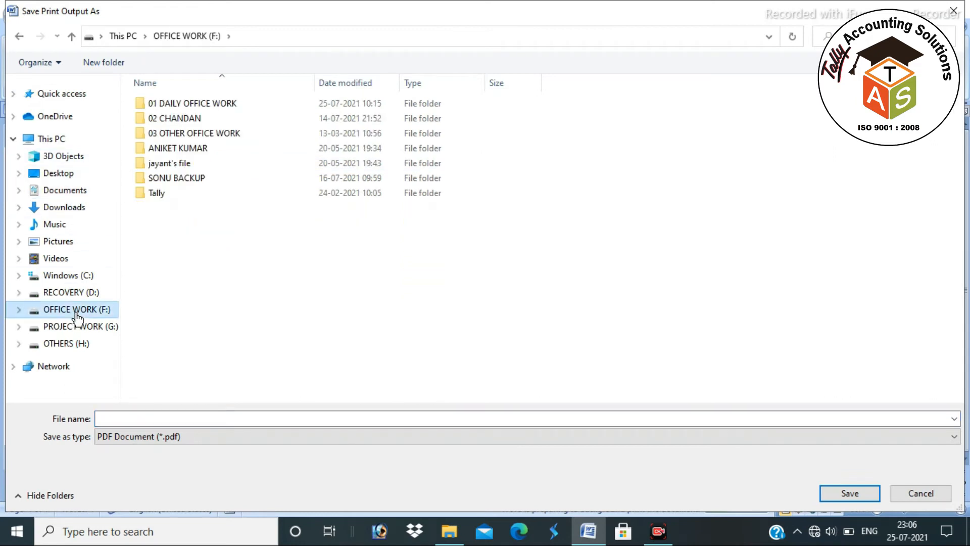
{"action": "left_click", "coordinate": [59, 174]}
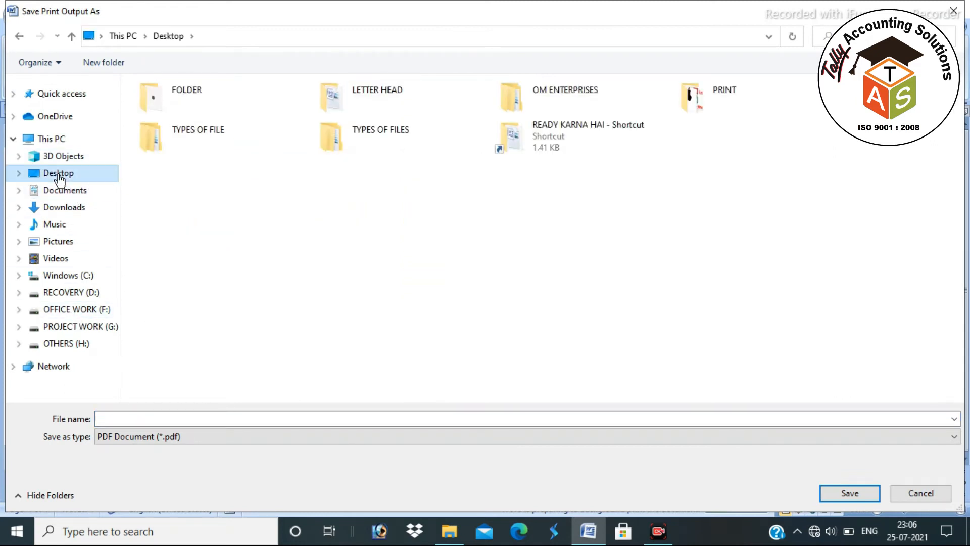
{"action": "double_click", "coordinate": [207, 137]}
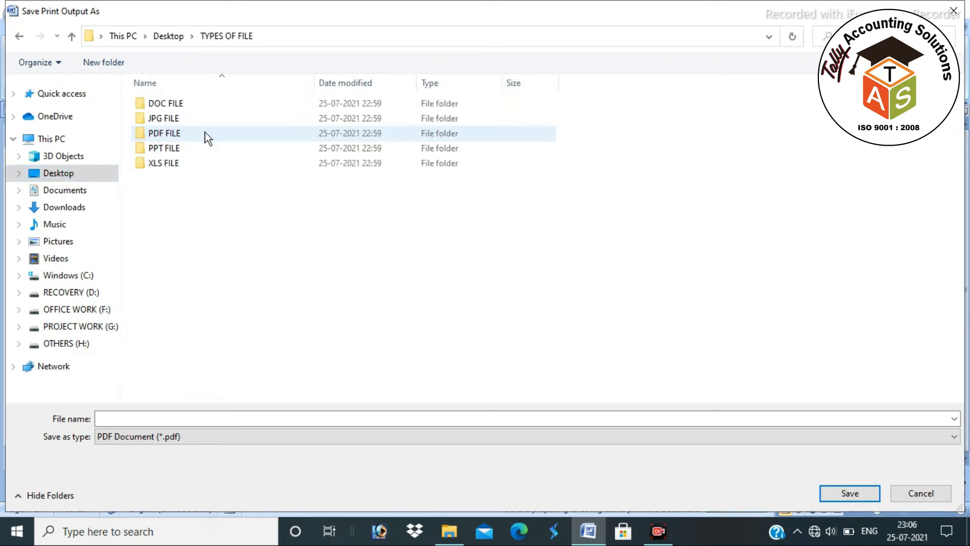
{"action": "left_click", "coordinate": [168, 133]}
{"action": "double_click", "coordinate": [168, 134]}
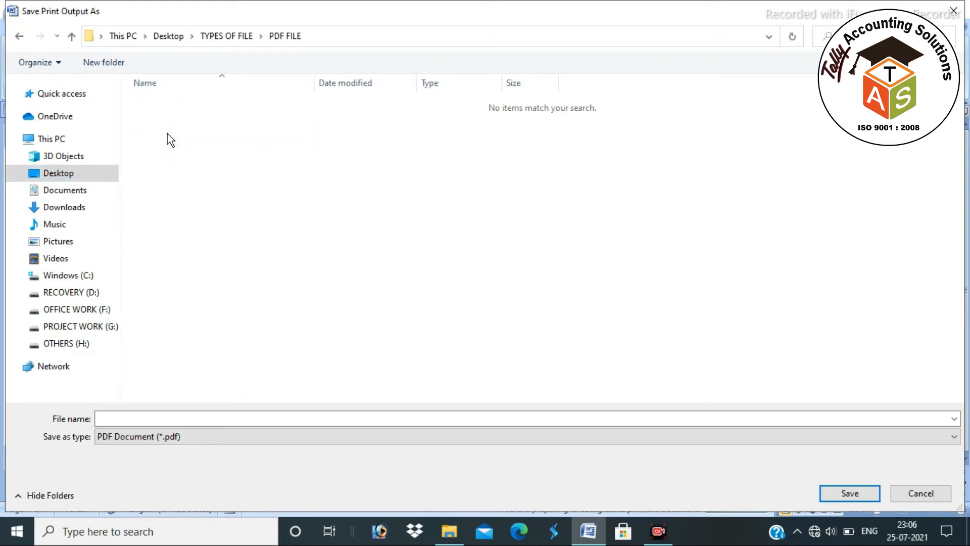
{"action": "left_click", "coordinate": [166, 417]}
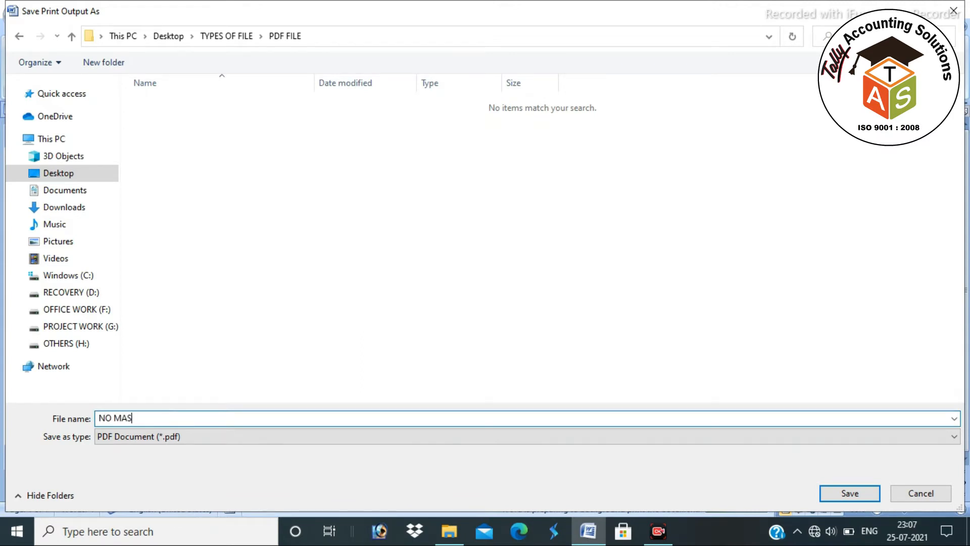
{"action": "type", "text": "NO MASK POSTER PDF"}
{"action": "key", "text": "Return"}
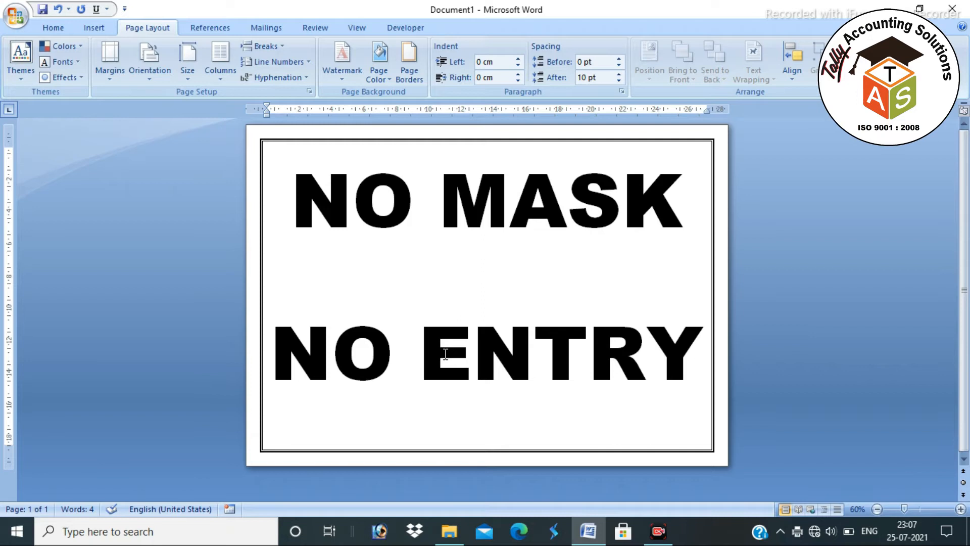
- Save the notice as the Word document NO MASK in the DOC FILE folder of TYPES OF FILE, and close it
{"action": "key", "text": "ctrl+s"}
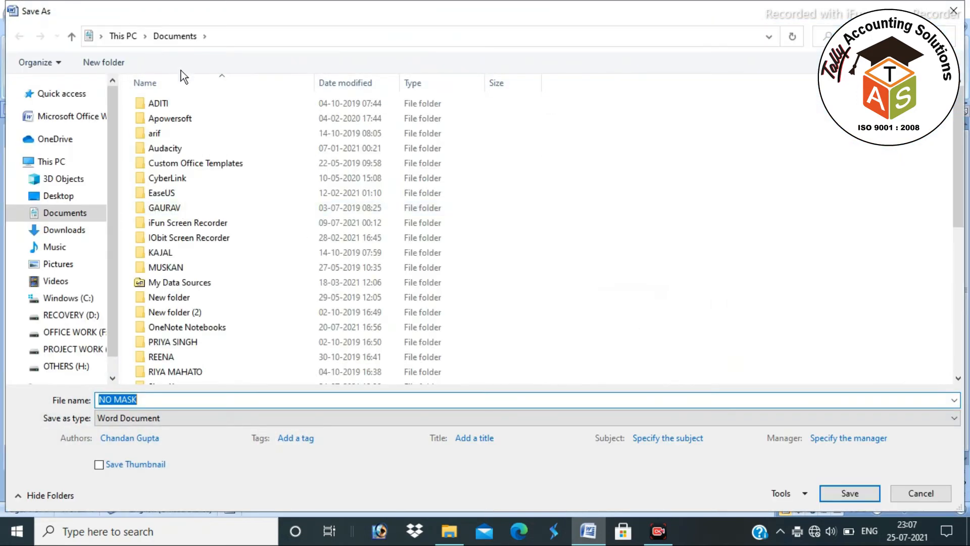
{"action": "left_click", "coordinate": [63, 197]}
{"action": "left_click", "coordinate": [211, 132]}
{"action": "double_click", "coordinate": [211, 131]}
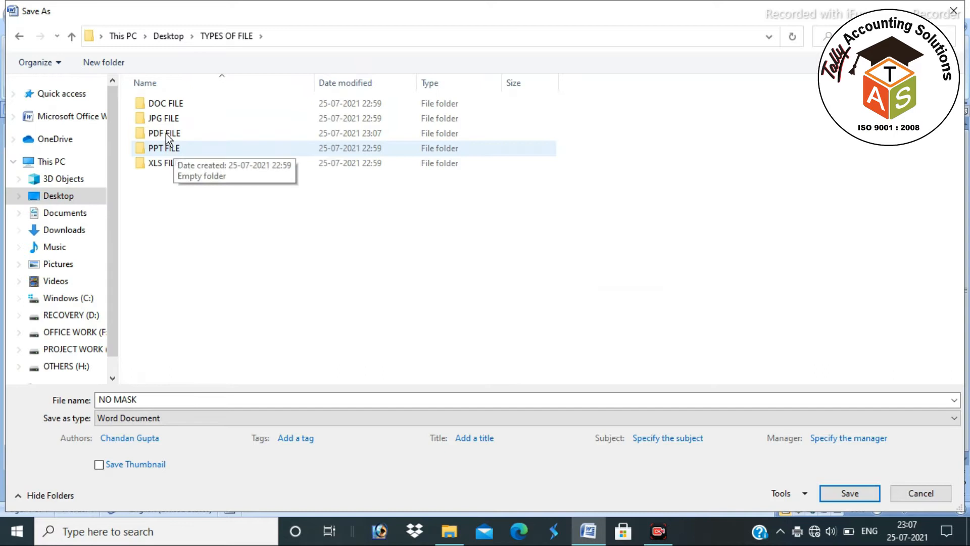
{"action": "double_click", "coordinate": [169, 105]}
{"action": "left_click", "coordinate": [853, 494]}
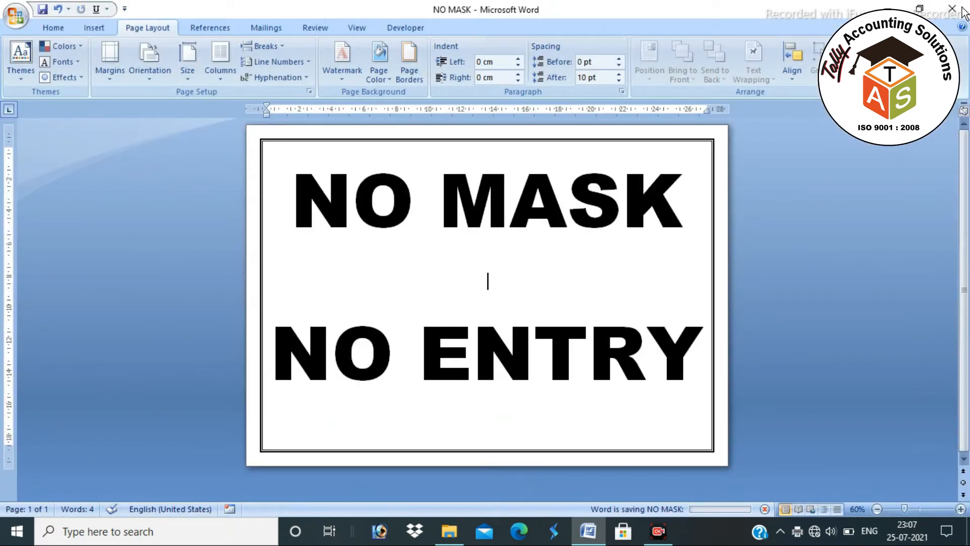
{"action": "left_click", "coordinate": [960, 10]}
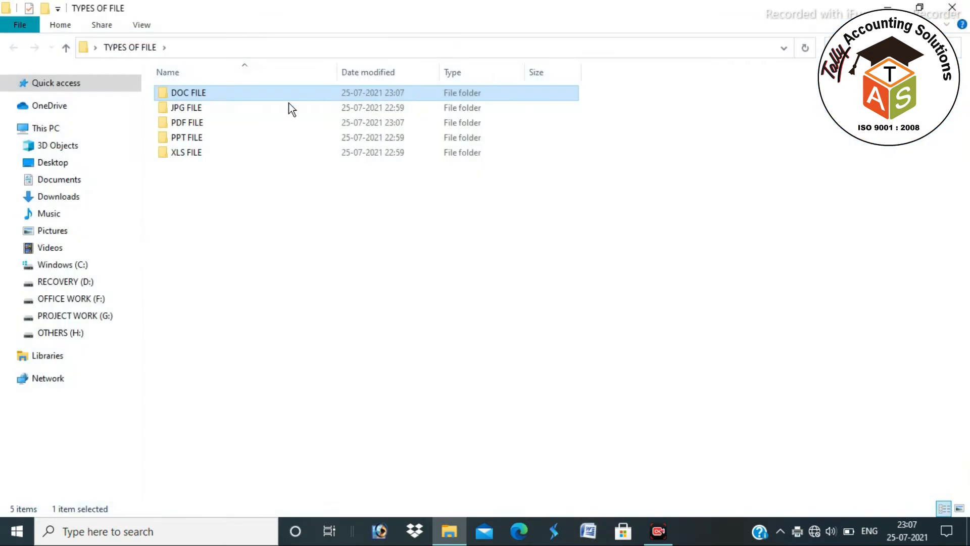
- Reopen the TYPES OF FILE folder from the desktop, check the NO MASK document in DOC FILE, and close it
{"action": "left_click", "coordinate": [952, 7]}
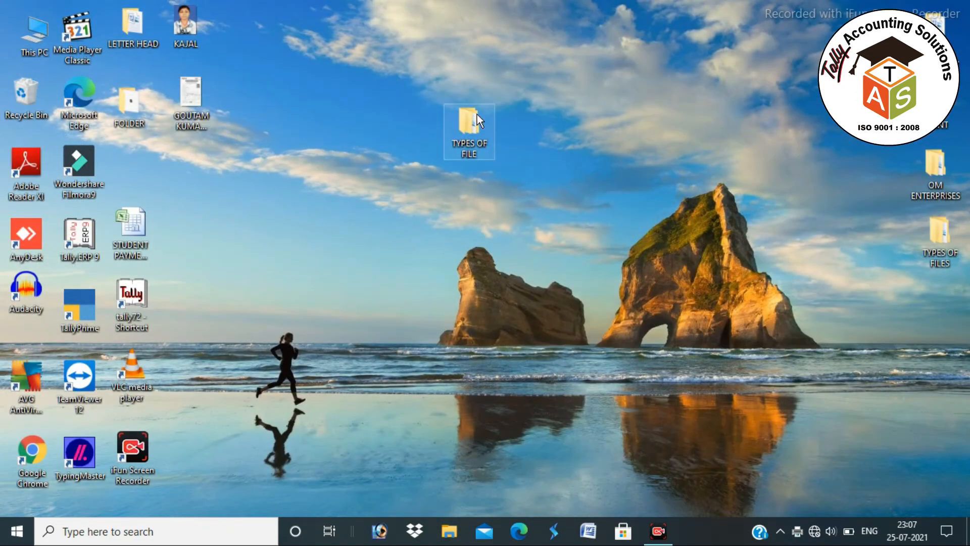
{"action": "double_click", "coordinate": [485, 130]}
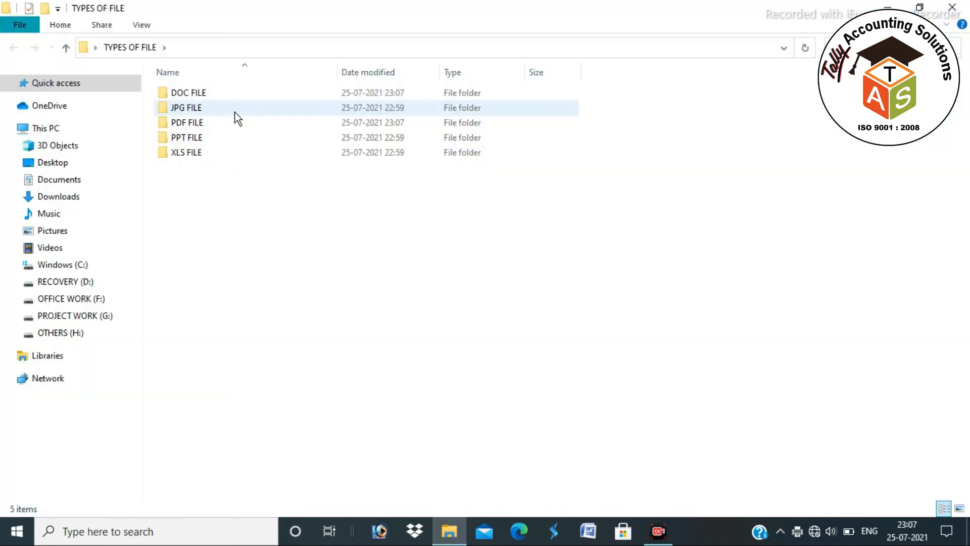
{"action": "double_click", "coordinate": [197, 95]}
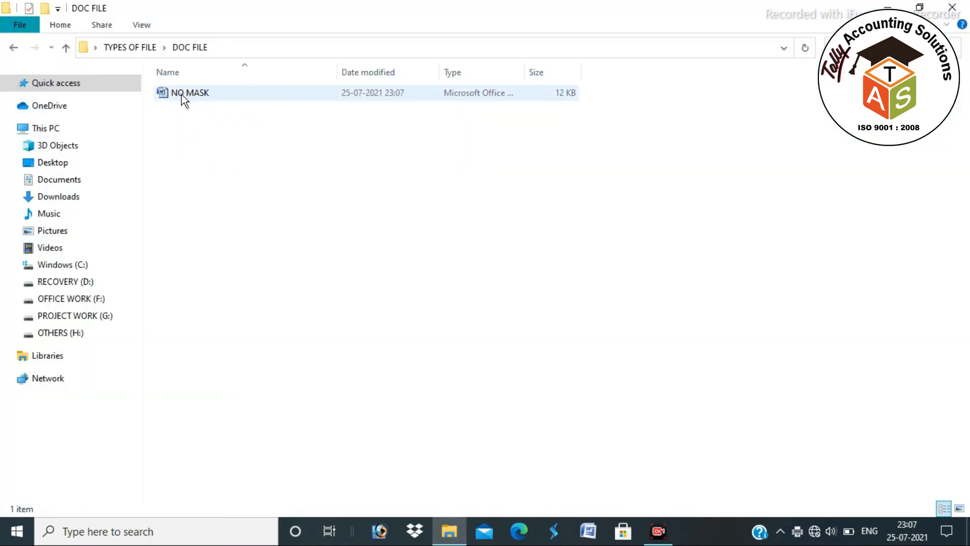
{"action": "left_click", "coordinate": [183, 99]}
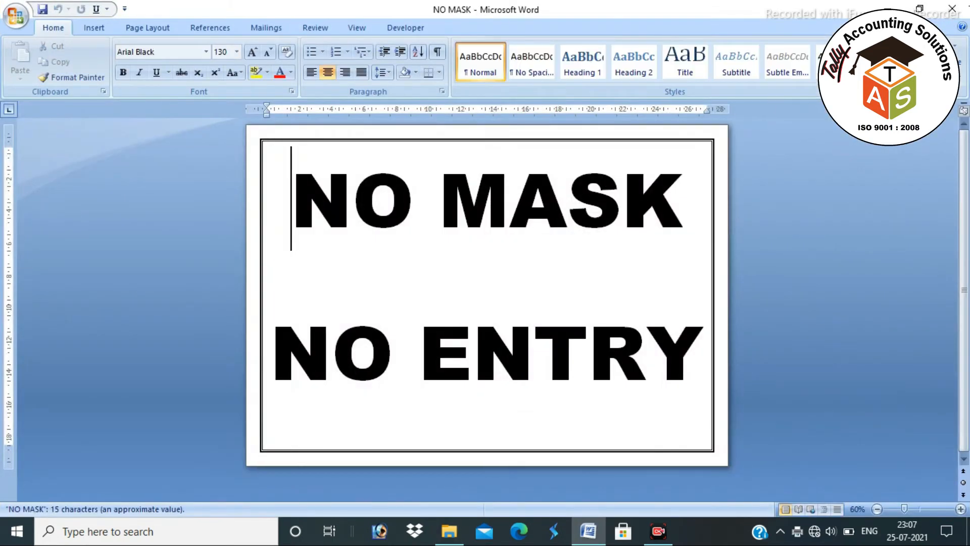
{"action": "left_click", "coordinate": [962, 6]}
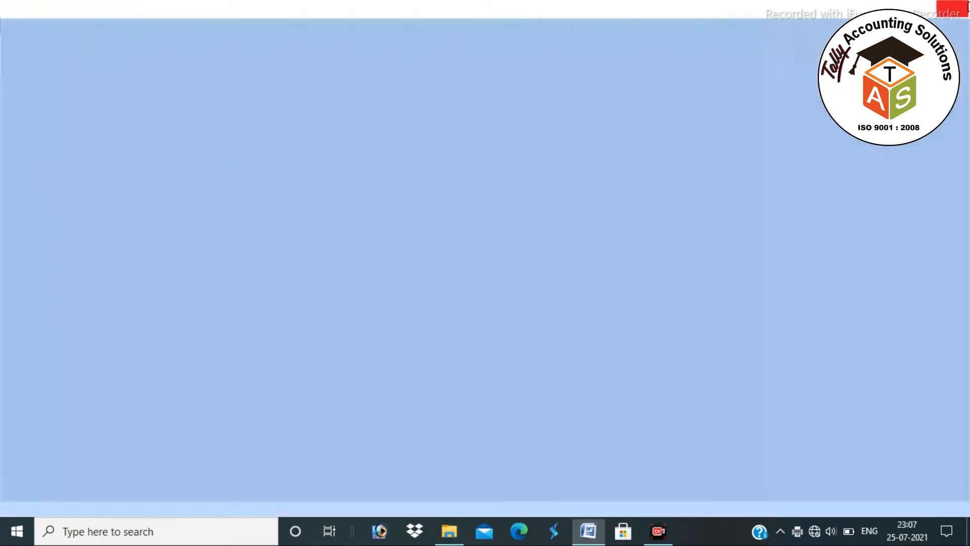
- Open NO MASK POSTER PDF from the PDF FILE folder to check it, close it, and return to TYPES OF FILE
{"action": "left_click", "coordinate": [13, 47]}
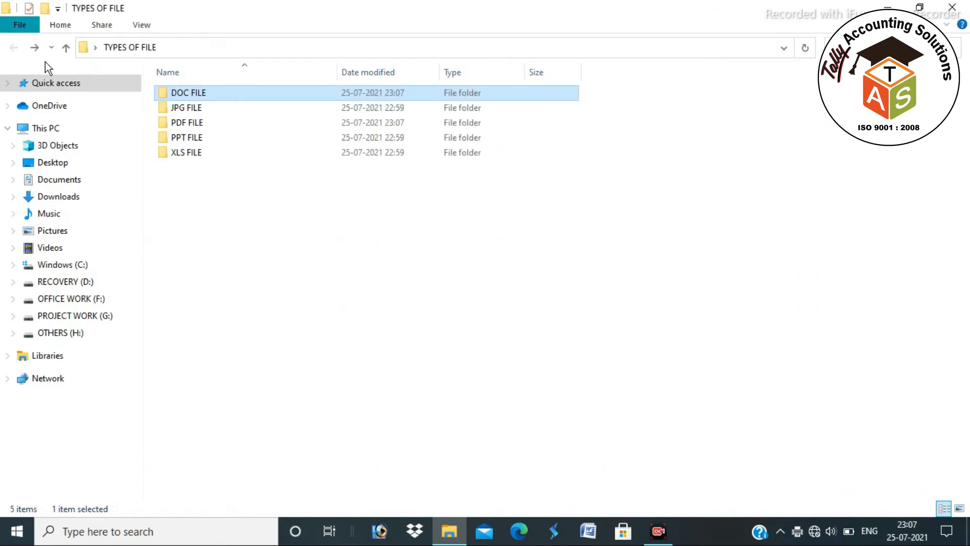
{"action": "left_click", "coordinate": [201, 123]}
{"action": "double_click", "coordinate": [201, 124]}
{"action": "double_click", "coordinate": [184, 92]}
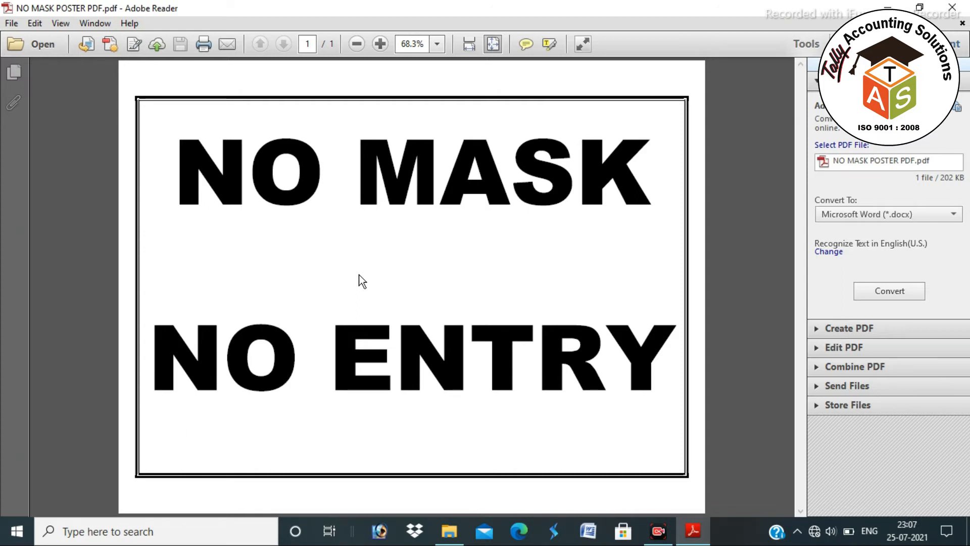
{"action": "left_click", "coordinate": [953, 7]}
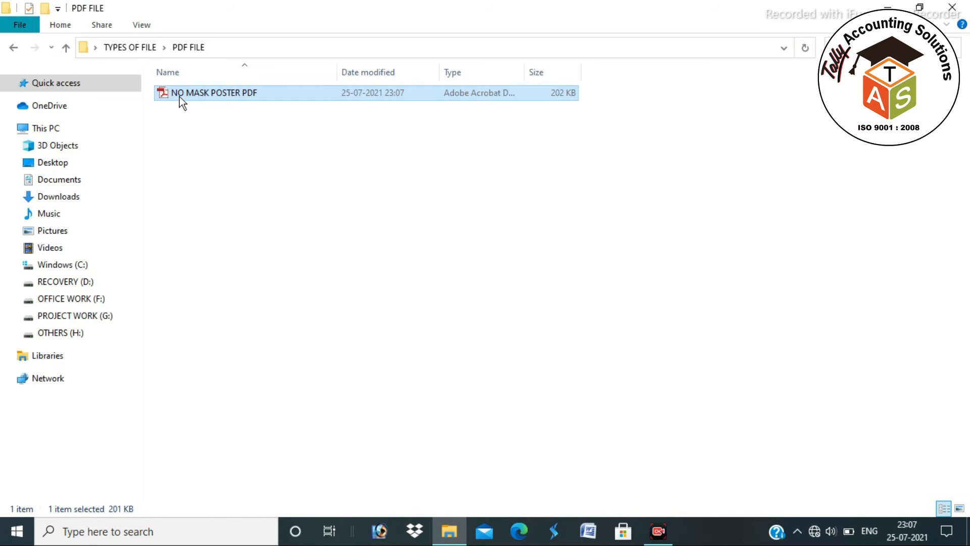
{"action": "left_click", "coordinate": [13, 49]}
- Select the JPG FILE folder, and launch Paint through the Windows search
{"action": "left_click", "coordinate": [190, 107]}
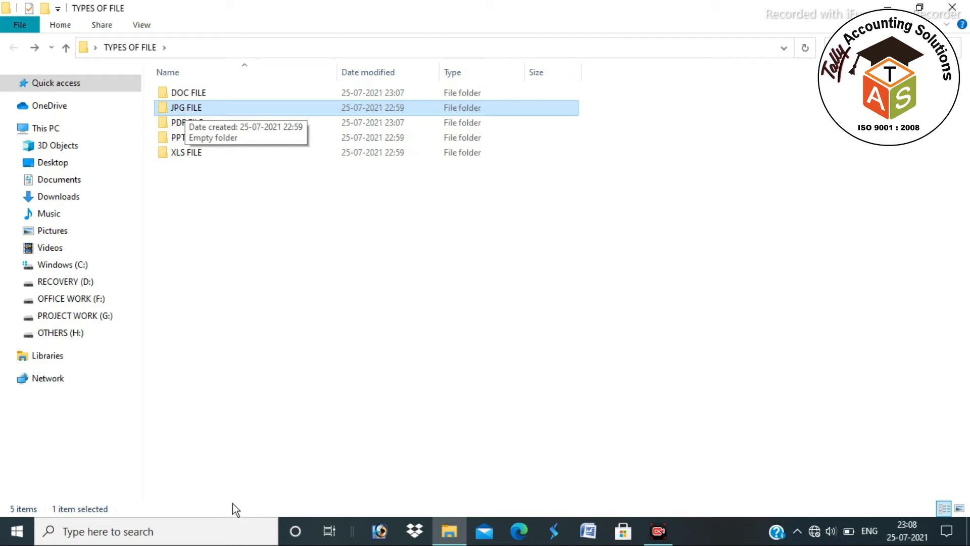
{"action": "left_click", "coordinate": [177, 529]}
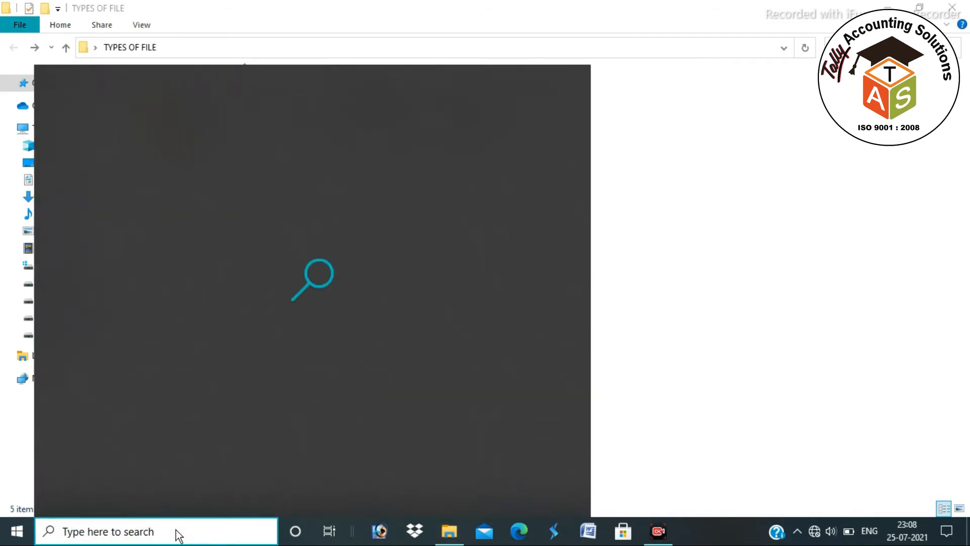
{"action": "type", "text": "PAINT"}
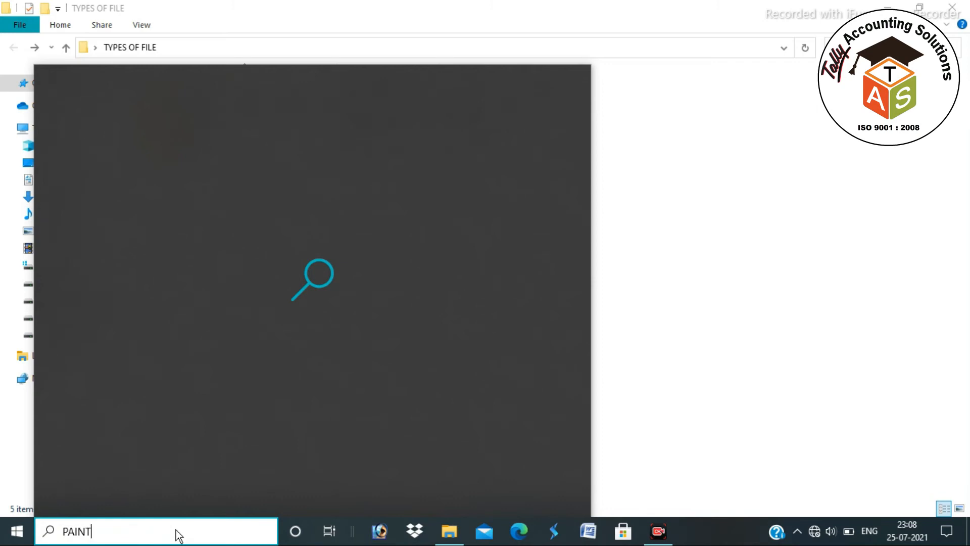
{"action": "key", "text": "Return"}
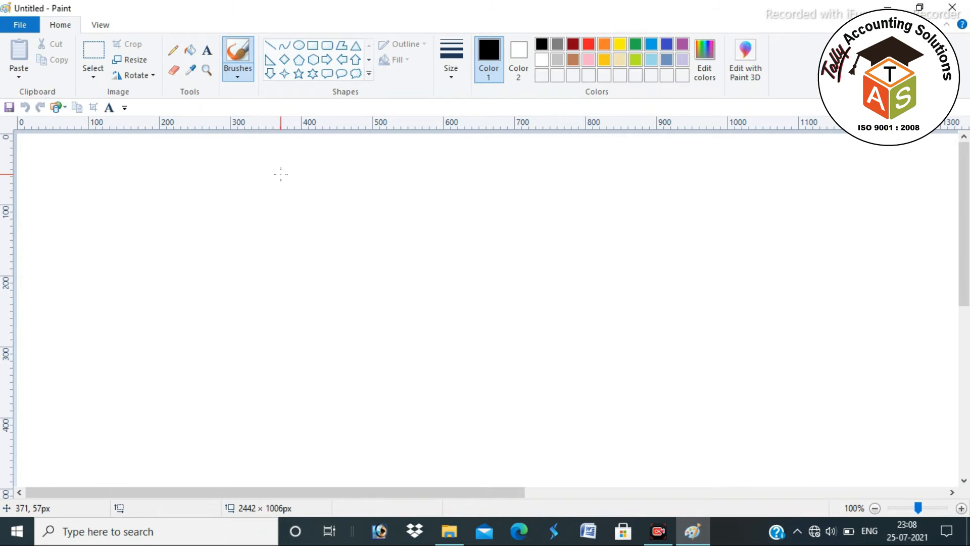
- Draw a trial ellipse about 270 × 373 px on the canvas, shift it slightly, and delete it
{"action": "left_click", "coordinate": [401, 232]}
{"action": "left_click", "coordinate": [297, 46]}
{"action": "left_click_drag", "start_coordinate": [279, 162], "coordinate": [471, 427]}
{"action": "left_click_drag", "start_coordinate": [423, 350], "coordinate": [452, 372]}
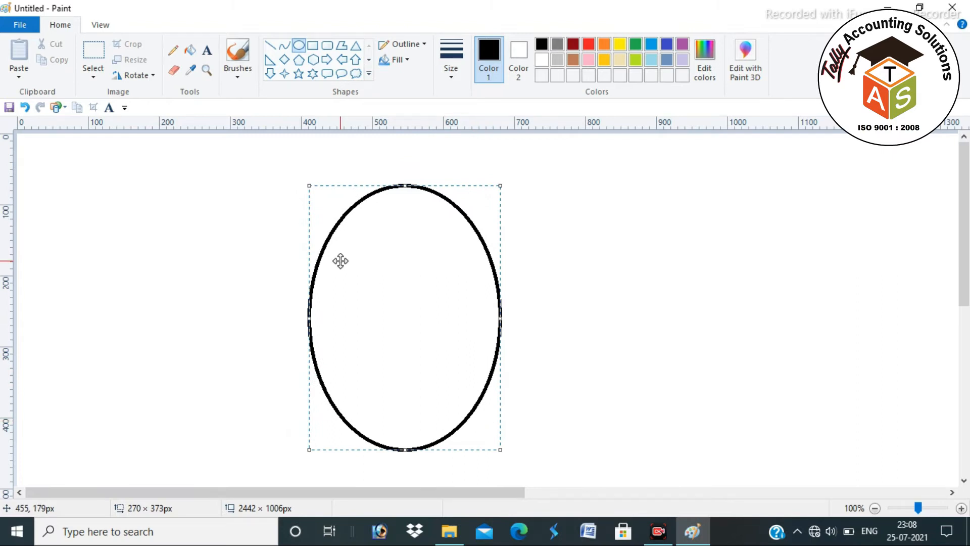
{"action": "key", "text": "Delete"}
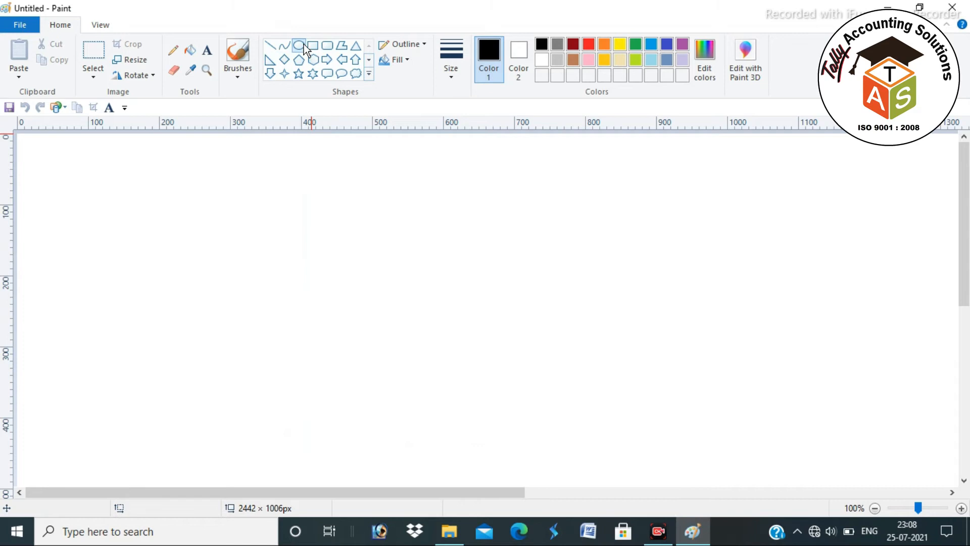
- Draw a black upright ellipse about 240 × 390 px on the canvas, and delete its upper half
{"action": "left_click_drag", "start_coordinate": [319, 167], "coordinate": [489, 447]}
{"action": "left_click", "coordinate": [94, 63]}
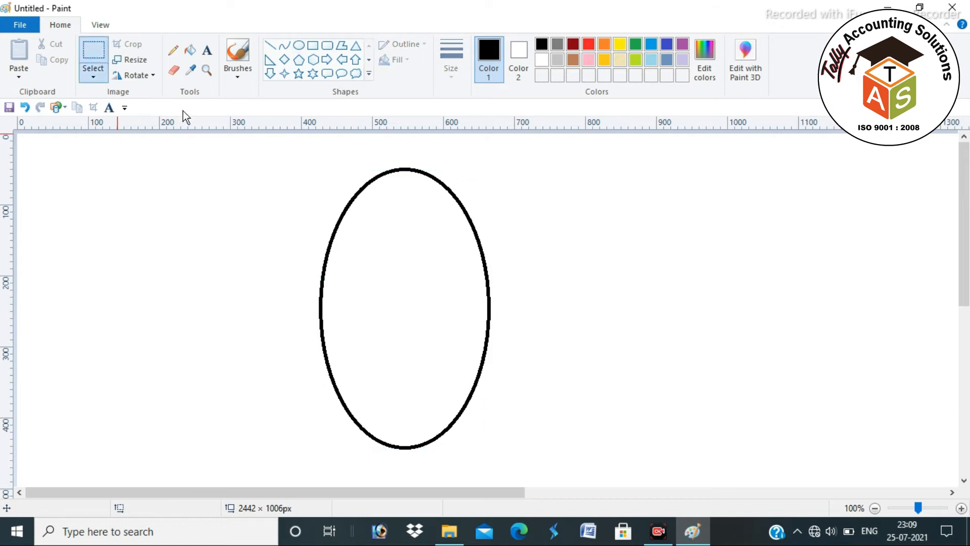
{"action": "left_click_drag", "start_coordinate": [301, 158], "coordinate": [528, 305]}
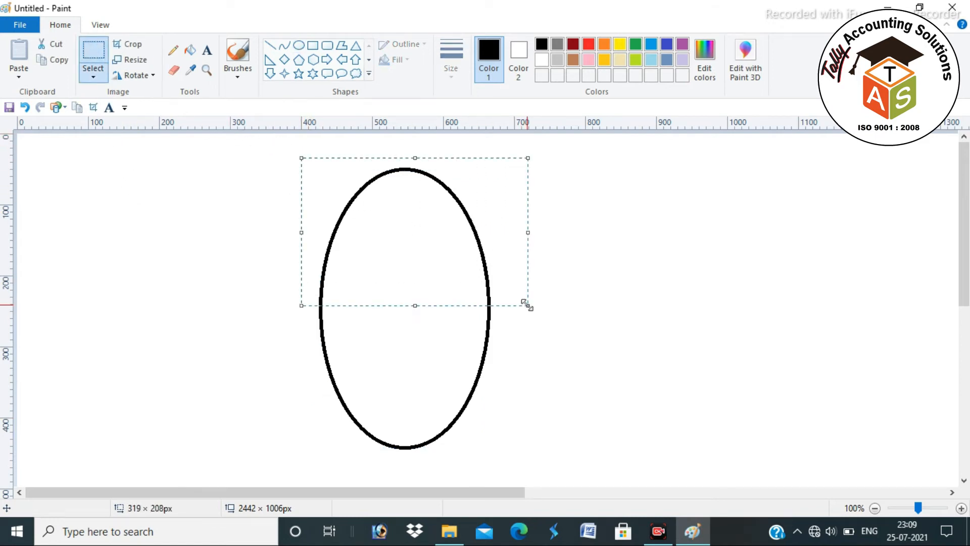
{"action": "key", "text": "Delete"}
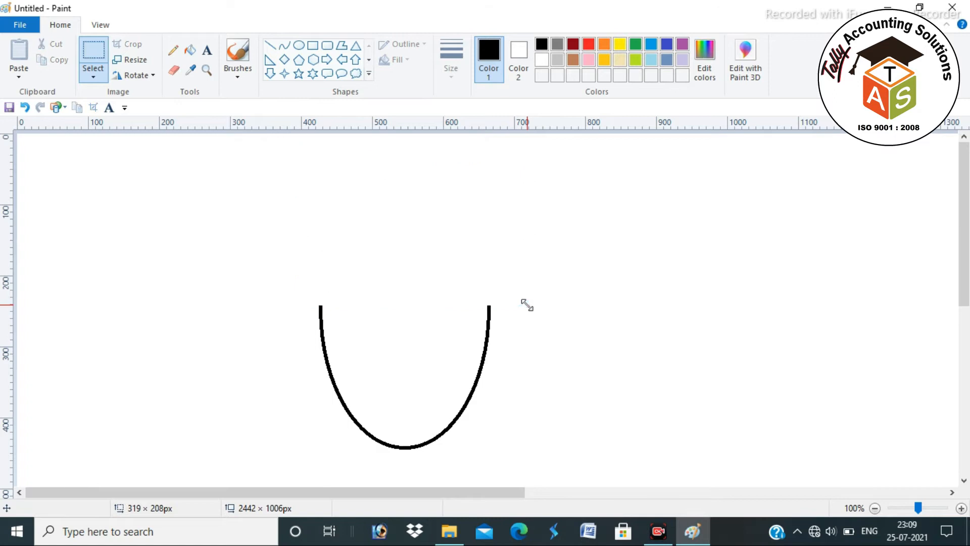
- Join the open ends of the half ellipse with a curve bulging upward to form an egg-shaped outline
{"action": "left_click", "coordinate": [287, 47]}
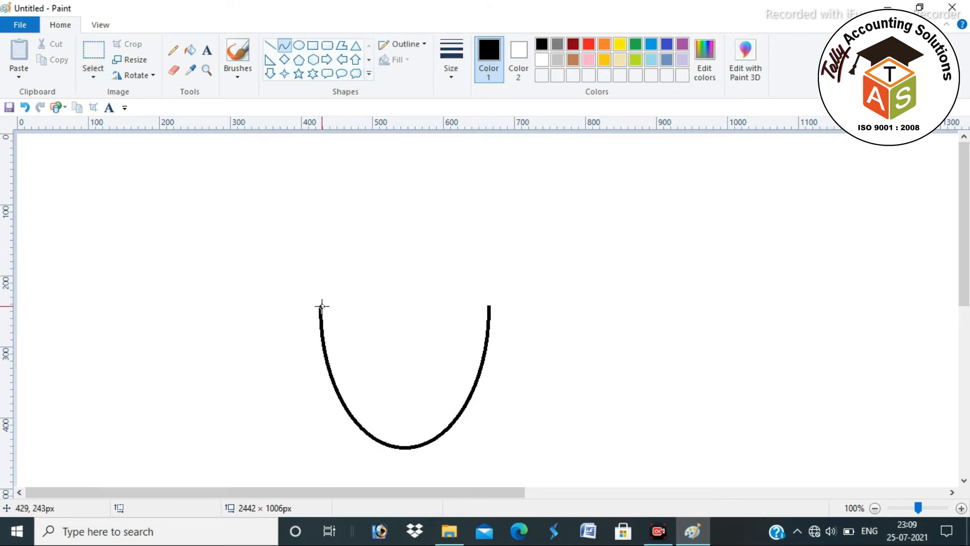
{"action": "left_click_drag", "start_coordinate": [321, 306], "coordinate": [489, 305]}
{"action": "left_click_drag", "start_coordinate": [335, 303], "coordinate": [457, 122]}
{"action": "left_click", "coordinate": [614, 296]}
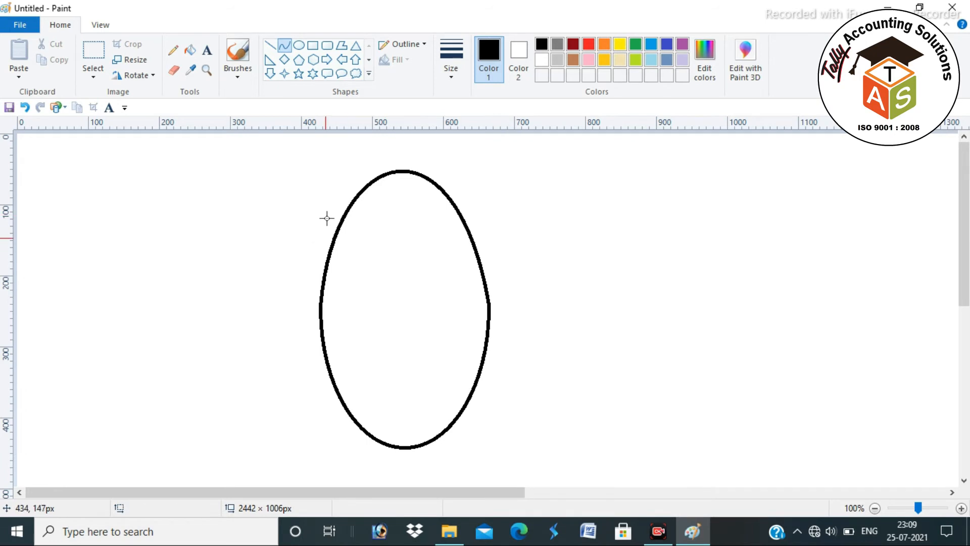
- Select the whole egg-shaped outline, rotate it 180°, and shift it slightly up and left
{"action": "left_click", "coordinate": [99, 50]}
{"action": "mouse_move", "coordinate": [307, 162]}
{"action": "left_mouse_down"}
{"action": "mouse_move", "coordinate": [450, 427]}
{"action": "mouse_move", "coordinate": [514, 467]}
{"action": "left_mouse_up"}
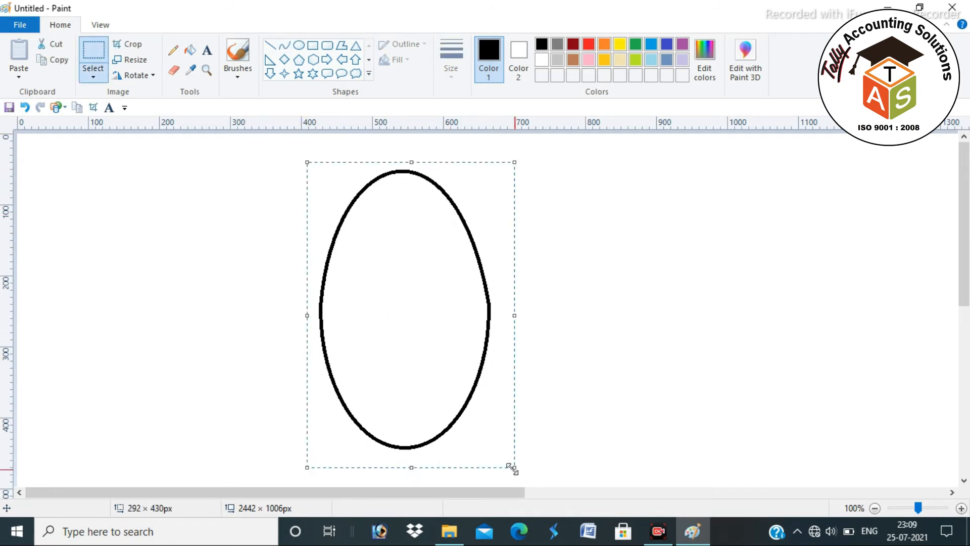
{"action": "right_click", "coordinate": [449, 327]}
{"action": "mouse_move", "coordinate": [489, 450]}
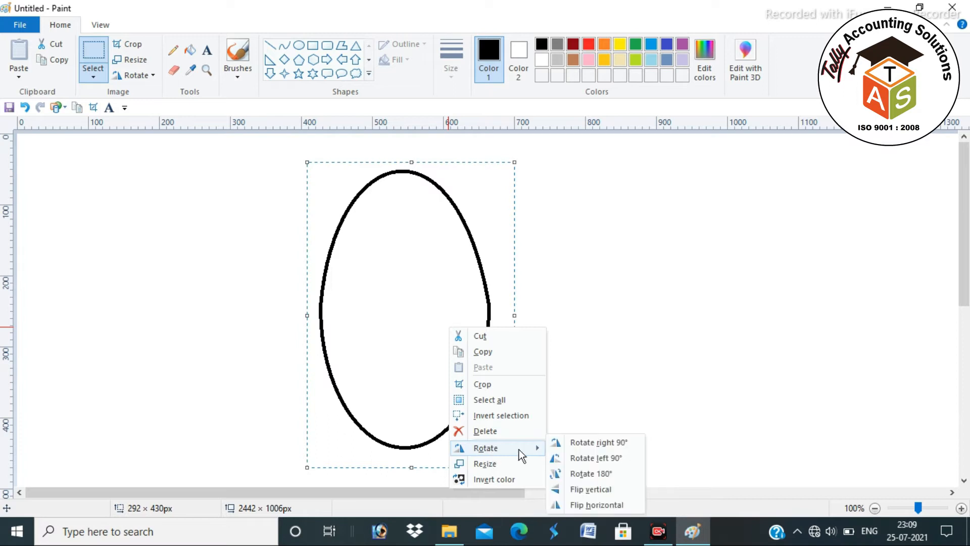
{"action": "left_click", "coordinate": [589, 472]}
{"action": "left_click_drag", "start_coordinate": [448, 334], "coordinate": [430, 320]}
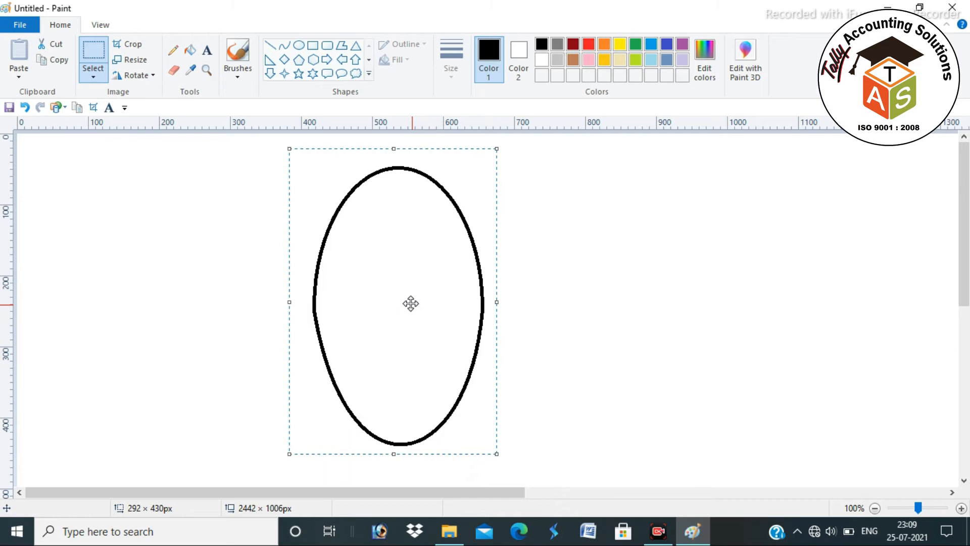
- Place a duplicate of the selected outline to its right, and rotate the duplicate 180°
{"action": "left_click_drag", "start_coordinate": [405, 295], "coordinate": [594, 294]}
{"action": "right_click", "coordinate": [594, 294]}
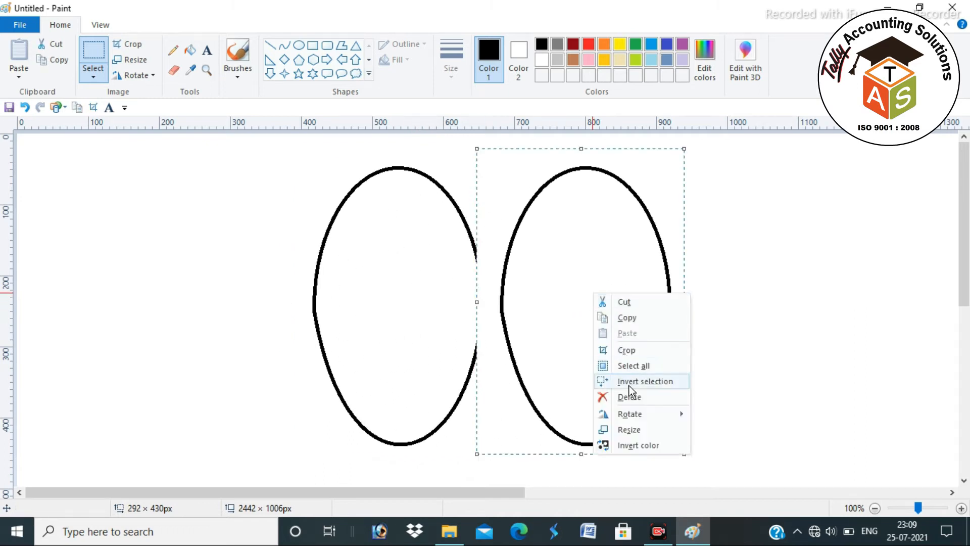
{"action": "mouse_move", "coordinate": [629, 419]}
{"action": "left_click", "coordinate": [719, 447]}
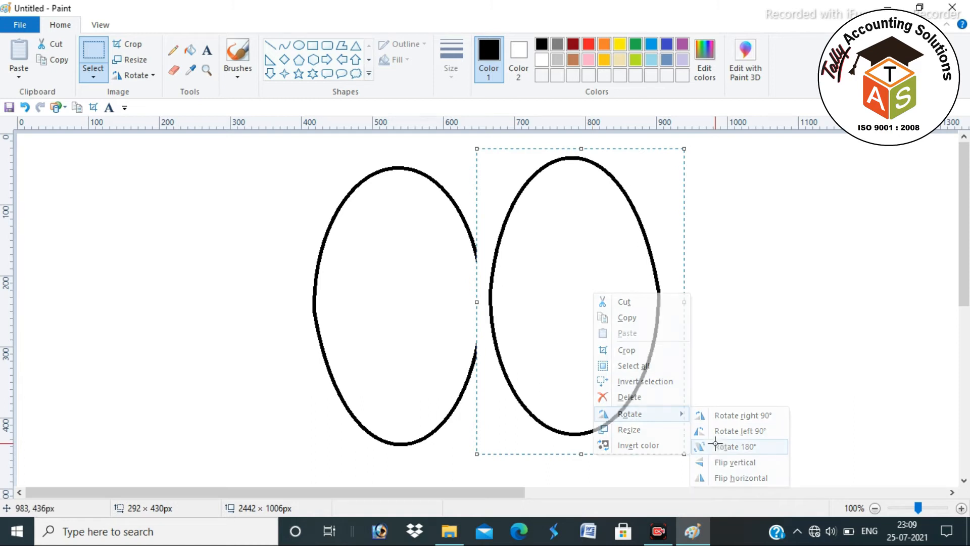
- Move the duplicate over the first outline with transparent selection enabled, so the two overlap at equal height, and deselect it
{"action": "left_click_drag", "start_coordinate": [602, 319], "coordinate": [497, 298]}
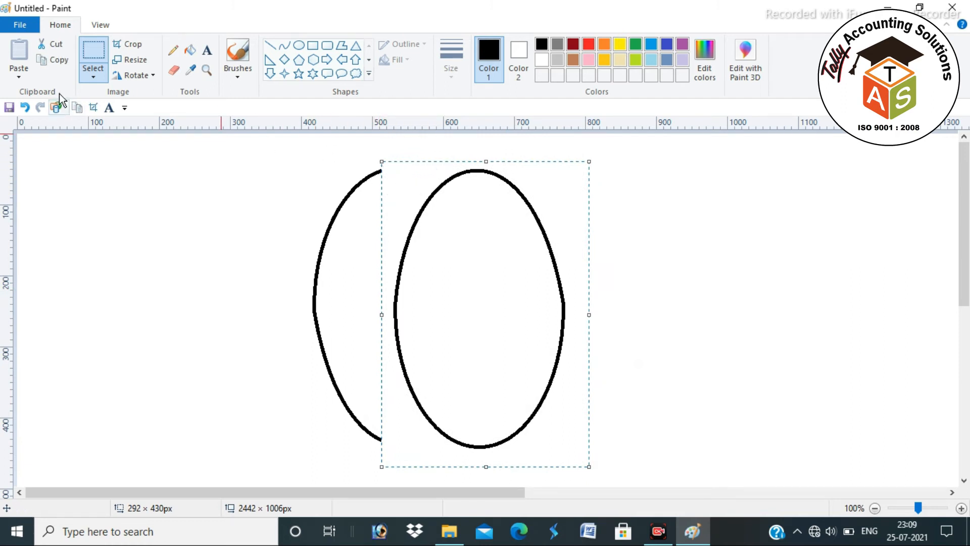
{"action": "left_click", "coordinate": [94, 78]}
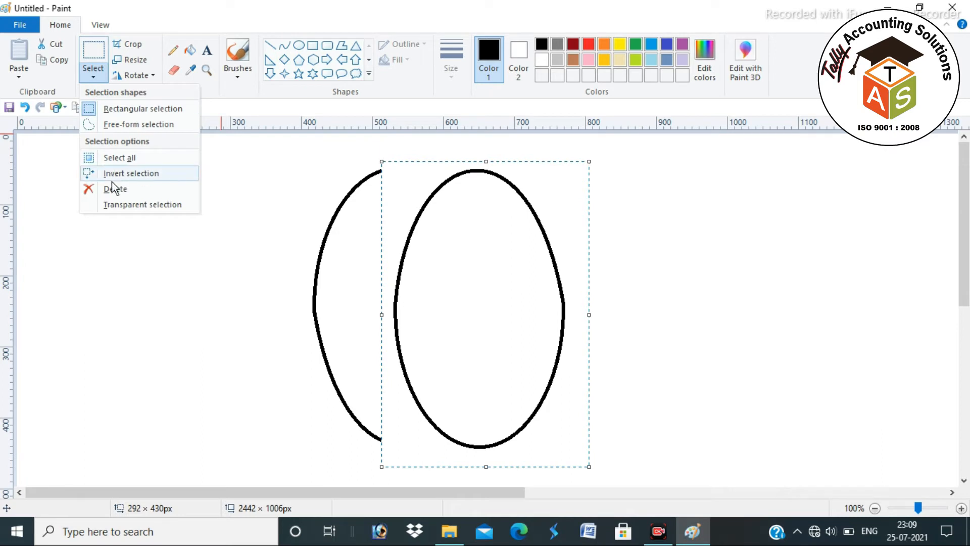
{"action": "left_click", "coordinate": [115, 205]}
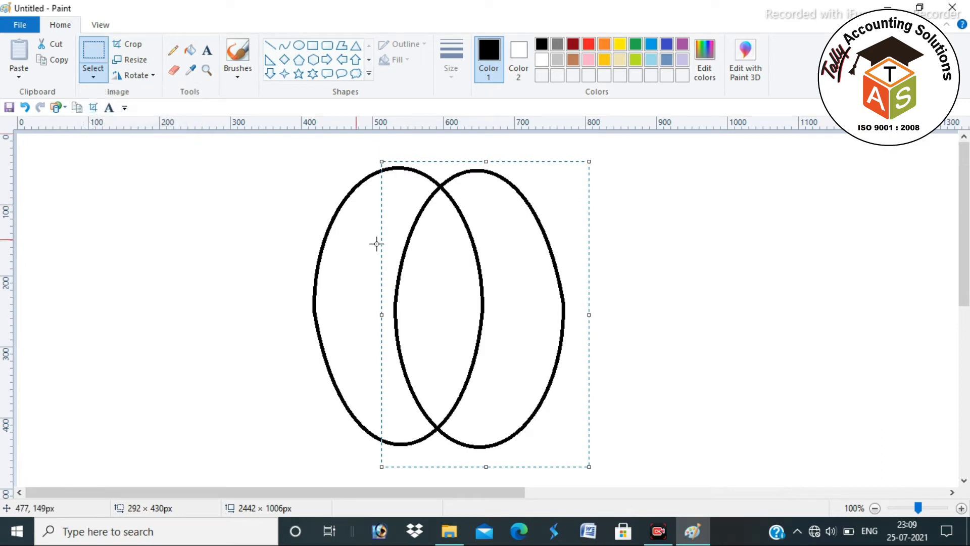
{"action": "mouse_move", "coordinate": [513, 258]}
{"action": "left_mouse_down"}
{"action": "mouse_move", "coordinate": [548, 253]}
{"action": "mouse_move", "coordinate": [532, 258]}
{"action": "left_mouse_up"}
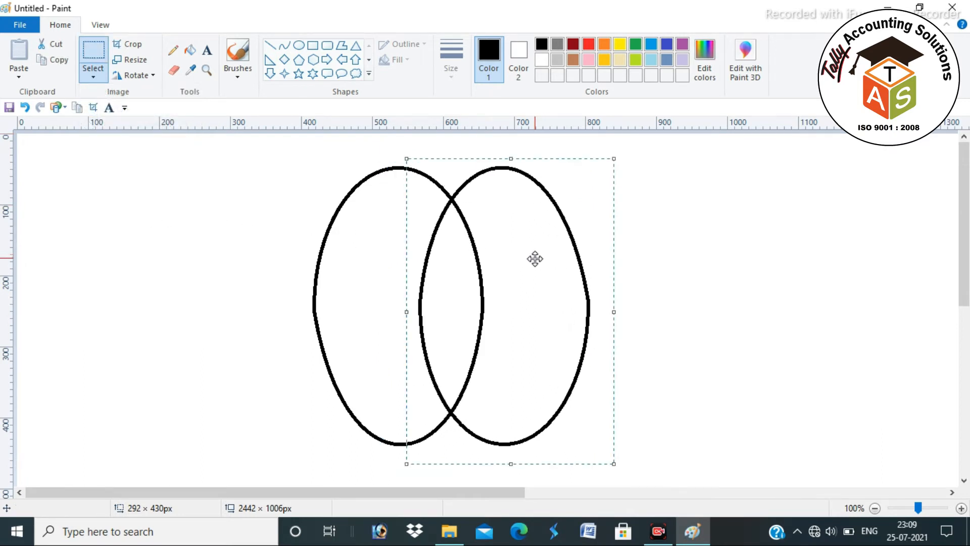
{"action": "left_click", "coordinate": [377, 230]}
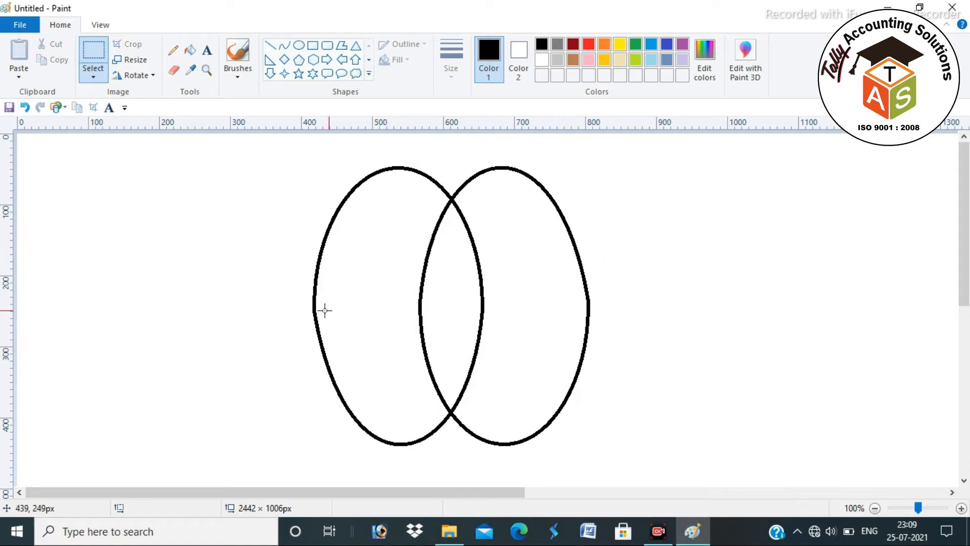
{"action": "left_click_drag", "start_coordinate": [511, 353], "coordinate": [501, 353]}
{"action": "left_click_drag", "start_coordinate": [523, 296], "coordinate": [498, 301]}
{"action": "left_click_drag", "start_coordinate": [542, 348], "coordinate": [544, 349]}
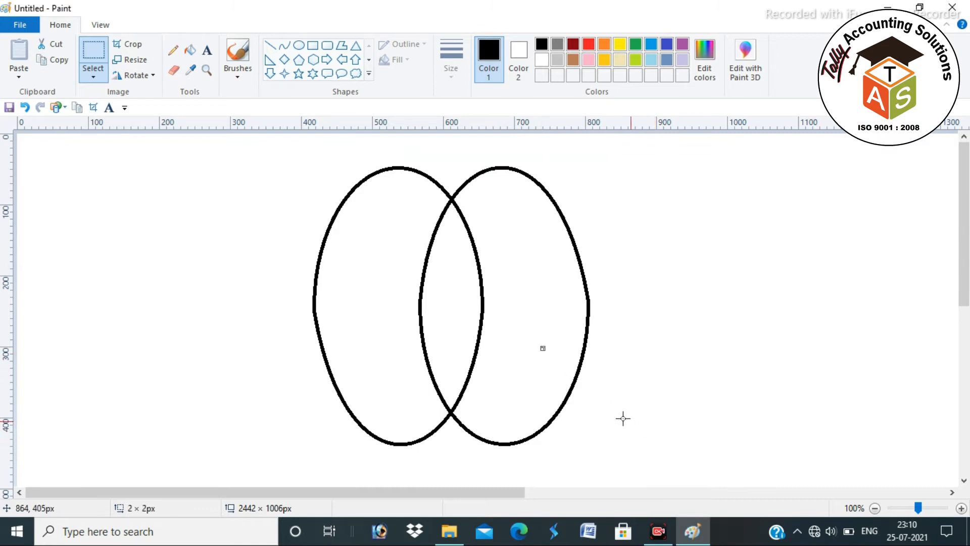
{"action": "left_click", "coordinate": [682, 329]}
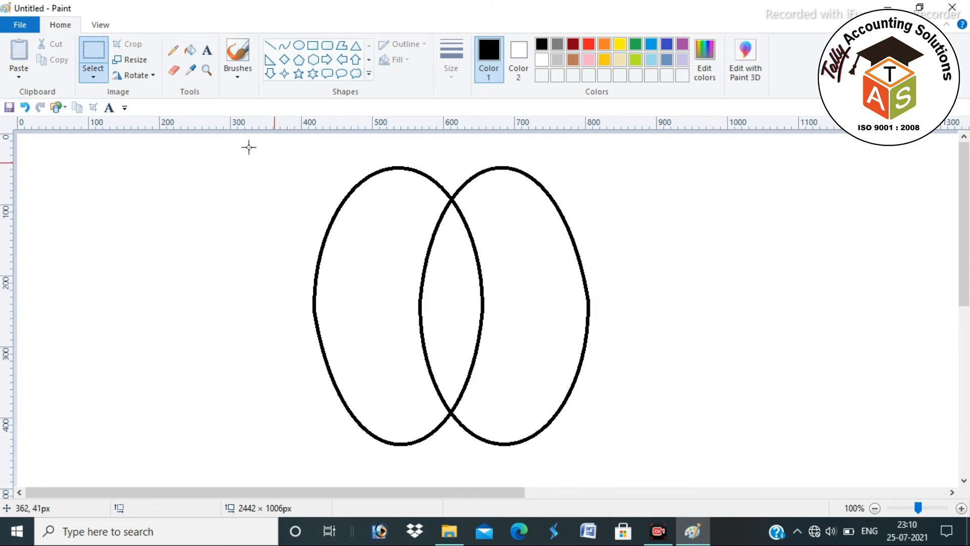
- Bridge the notches between the two outlines with curves, about 106 × 23 px at the top and 76 × 19 px at the bottom
{"action": "left_click", "coordinate": [284, 45]}
{"action": "left_click_drag", "start_coordinate": [415, 171], "coordinate": [456, 186]}
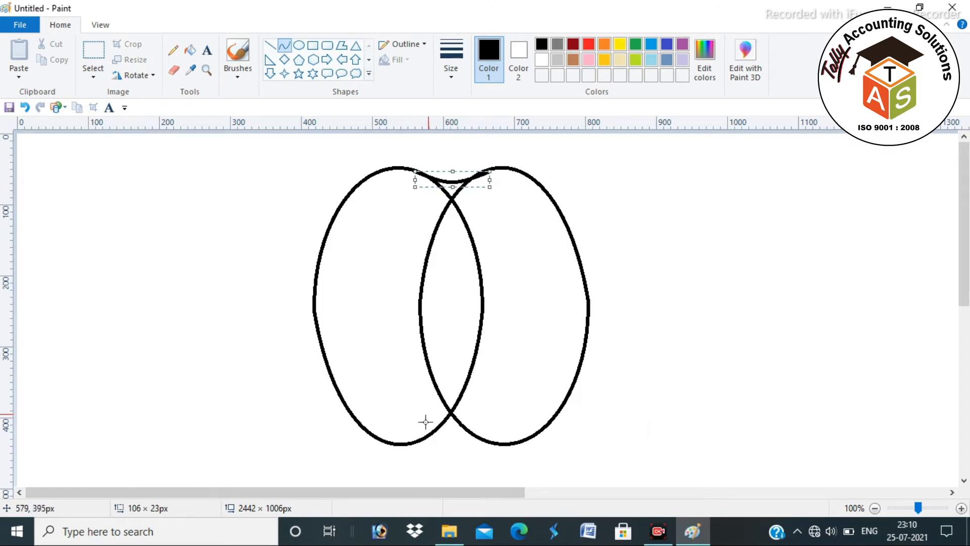
{"action": "left_click_drag", "start_coordinate": [426, 438], "coordinate": [451, 426]}
{"action": "key", "text": "ctrl+z"}
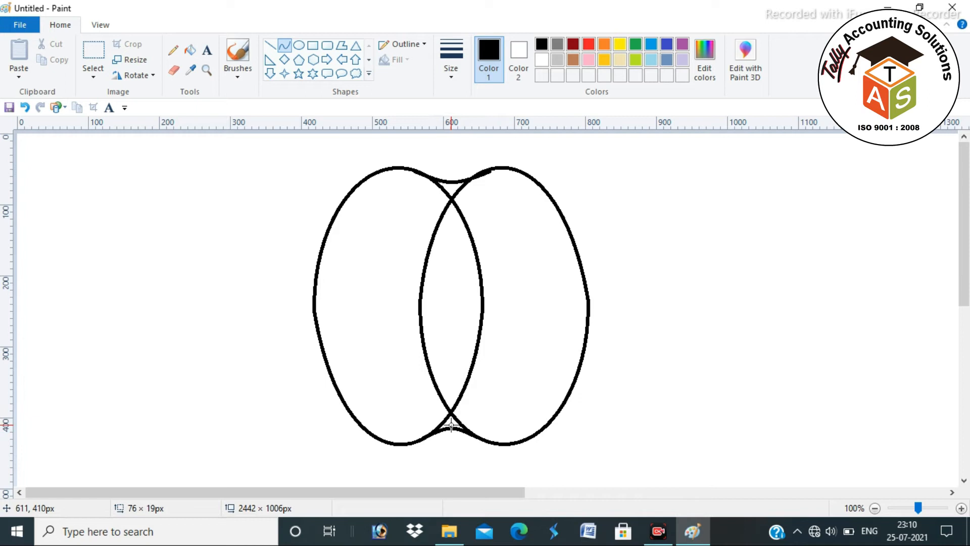
{"action": "left_click", "coordinate": [665, 347]}
- Fill all enclosed areas of the combined apple shape with black, including the small gaps at both notches
{"action": "left_click", "coordinate": [190, 51]}
{"action": "left_click", "coordinate": [433, 199]}
{"action": "left_click", "coordinate": [461, 210]}
{"action": "left_click", "coordinate": [454, 183]}
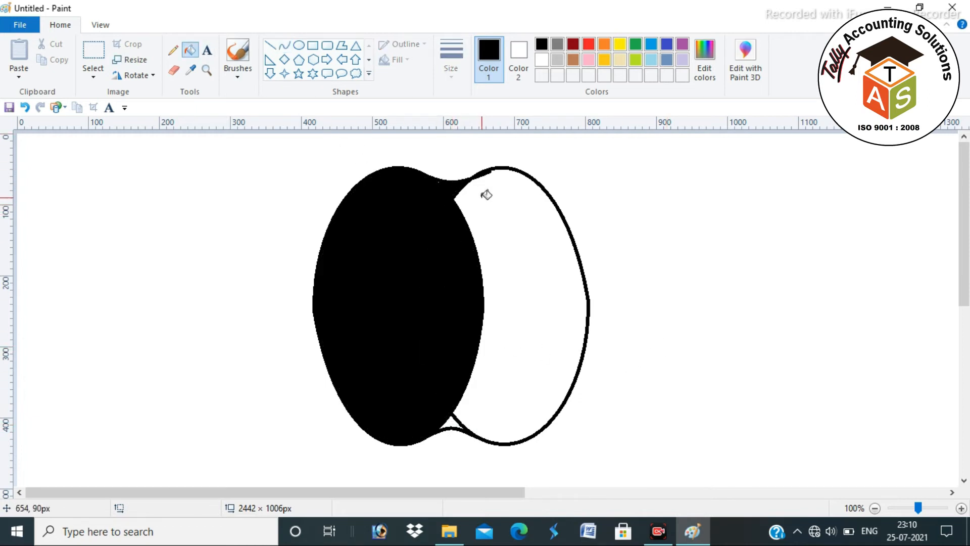
{"action": "left_click", "coordinate": [486, 195]}
{"action": "left_click", "coordinate": [455, 424]}
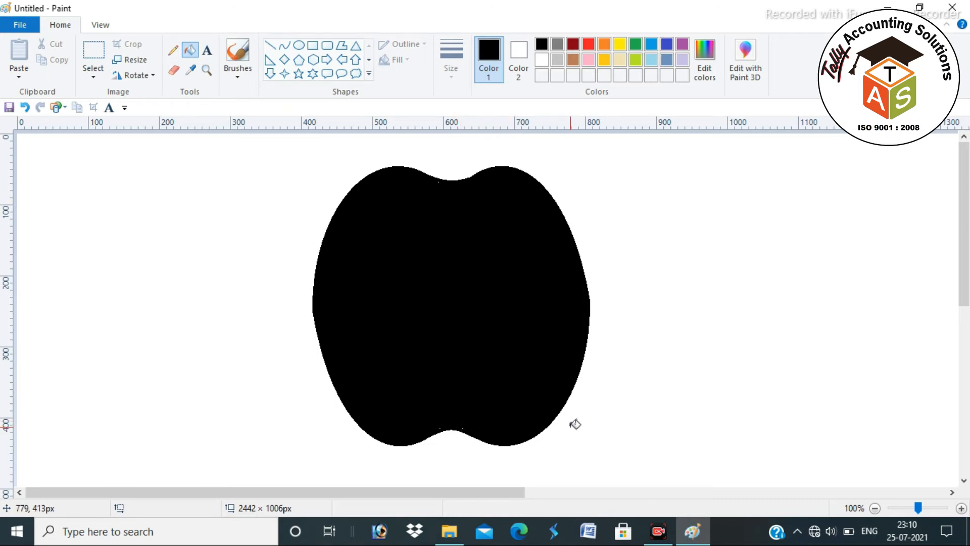
- Select the black apple shape, and move it down and slightly left to make room above it
{"action": "left_click", "coordinate": [93, 51]}
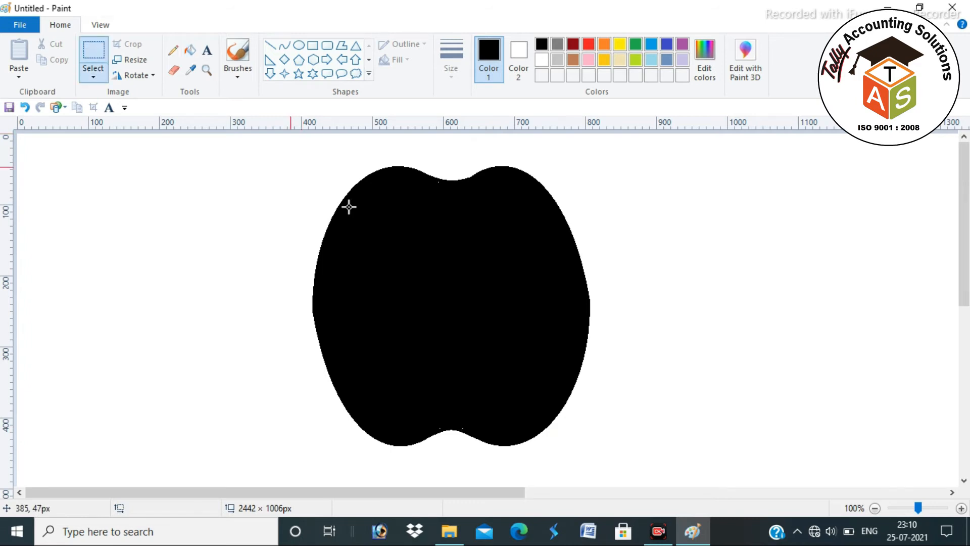
{"action": "left_click_drag", "start_coordinate": [307, 147], "coordinate": [615, 476]}
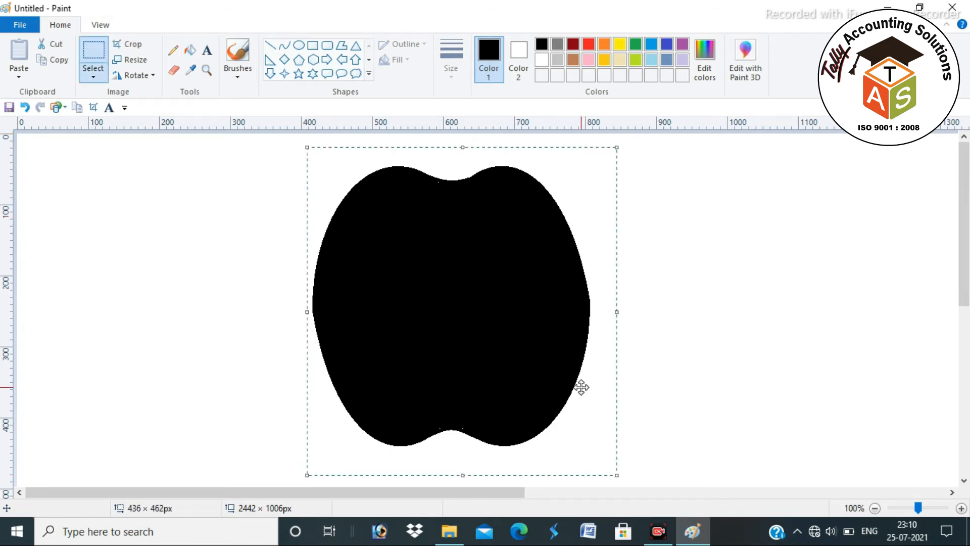
{"action": "left_click_drag", "start_coordinate": [578, 386], "coordinate": [554, 411]}
{"action": "left_click_drag", "start_coordinate": [493, 272], "coordinate": [489, 279]}
{"action": "left_click", "coordinate": [205, 178]}
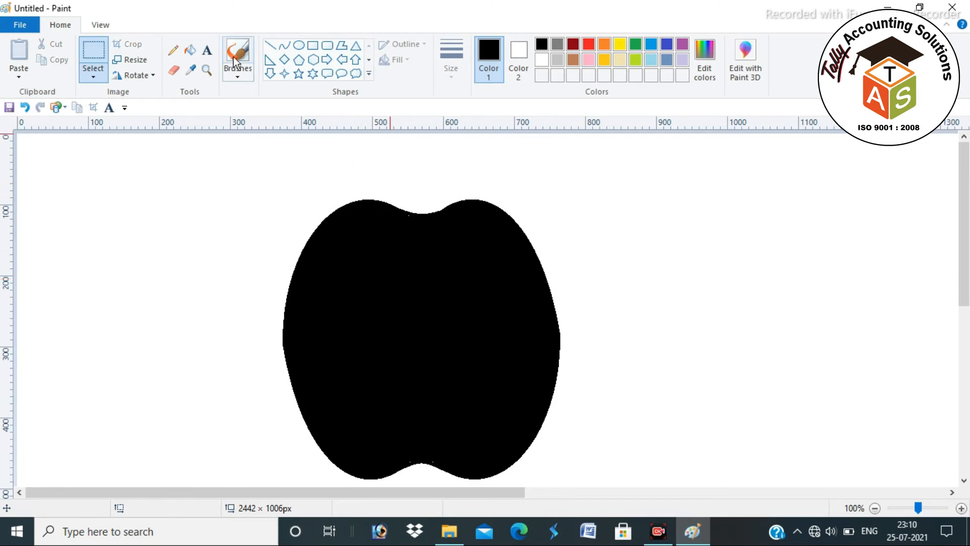
- Draw a leaf about 77 × 68 px above the apple's top notch from two curves, and fill it with black
{"action": "left_click", "coordinate": [284, 46]}
{"action": "mouse_move", "coordinate": [418, 187]}
{"action": "left_mouse_down"}
{"action": "mouse_move", "coordinate": [471, 140]}
{"action": "mouse_move", "coordinate": [424, 156]}
{"action": "mouse_move", "coordinate": [421, 145]}
{"action": "left_mouse_up"}
{"action": "left_click", "coordinate": [421, 145]}
{"action": "left_click", "coordinate": [372, 175]}
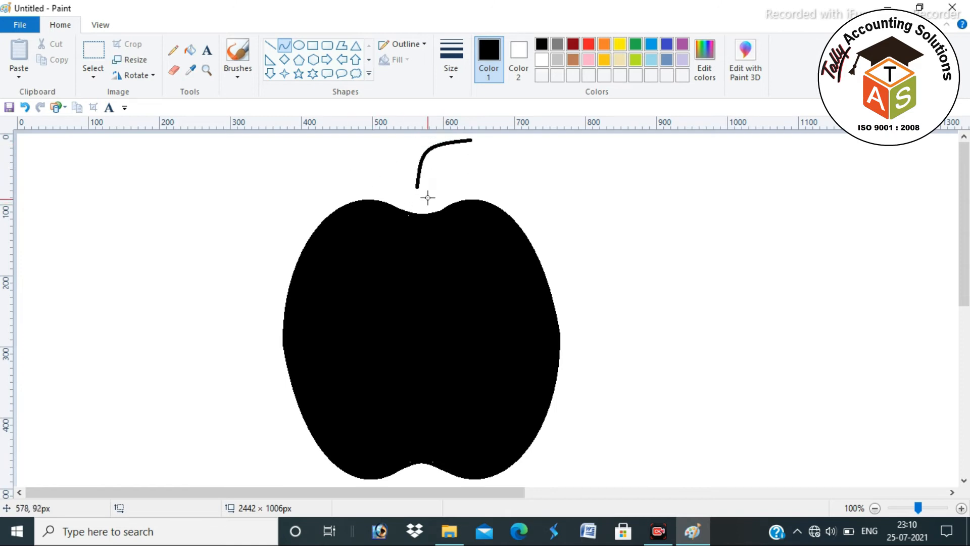
{"action": "left_click_drag", "start_coordinate": [417, 186], "coordinate": [474, 140]}
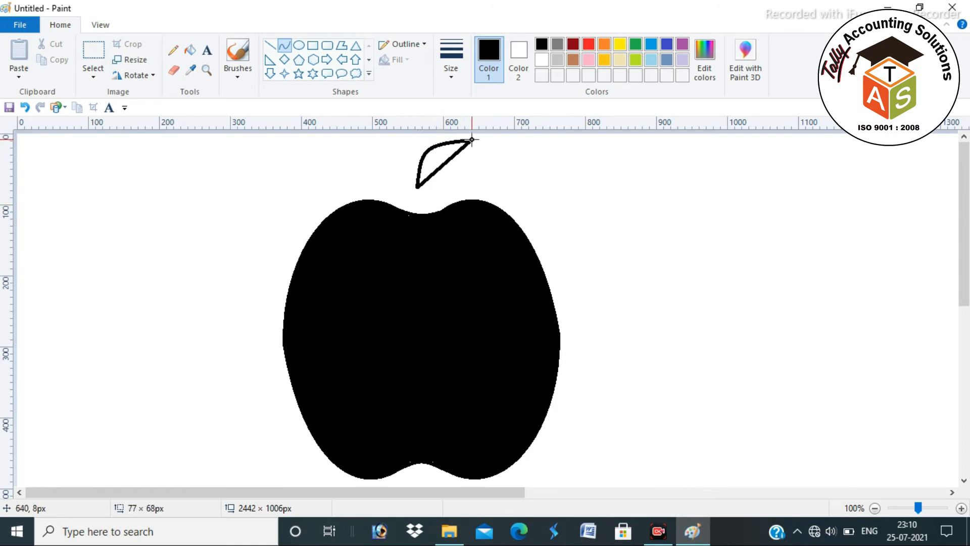
{"action": "left_click_drag", "start_coordinate": [438, 172], "coordinate": [460, 177]}
{"action": "left_click", "coordinate": [459, 178]}
{"action": "left_click", "coordinate": [190, 53]}
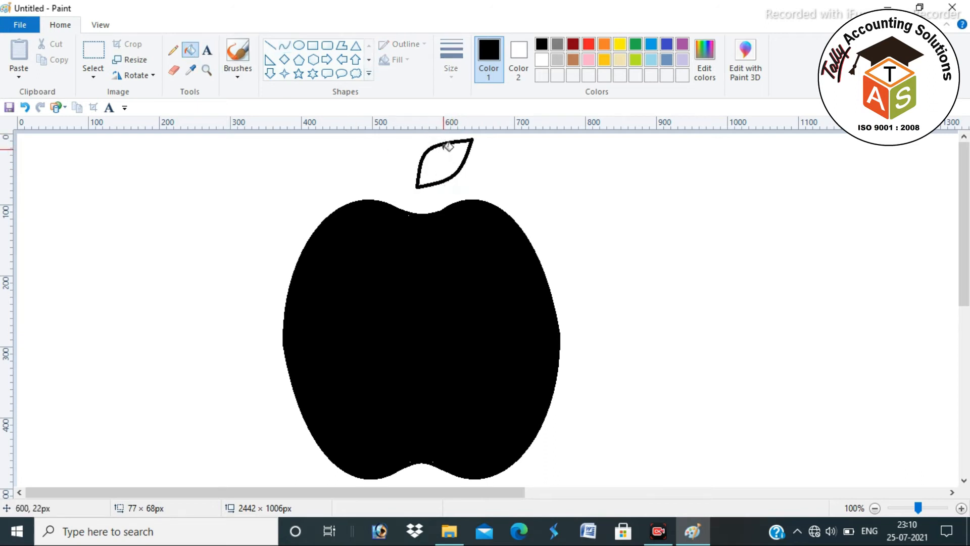
{"action": "left_click", "coordinate": [445, 149]}
- Cut a bite from the apple's upper right side with a white ellipse about 213 × 197 px, filling the enclosed area white
{"action": "left_click", "coordinate": [298, 46]}
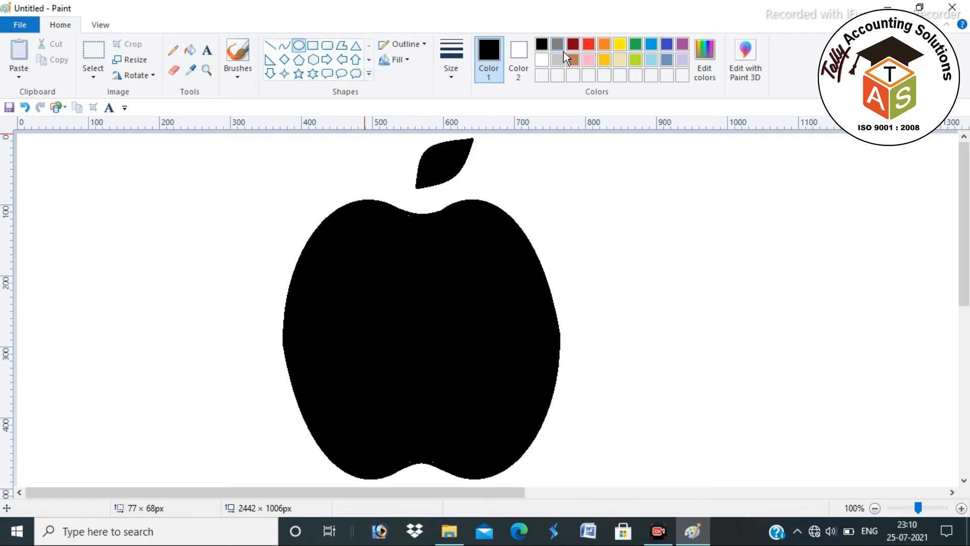
{"action": "left_click", "coordinate": [541, 60]}
{"action": "left_click_drag", "start_coordinate": [486, 189], "coordinate": [598, 305]}
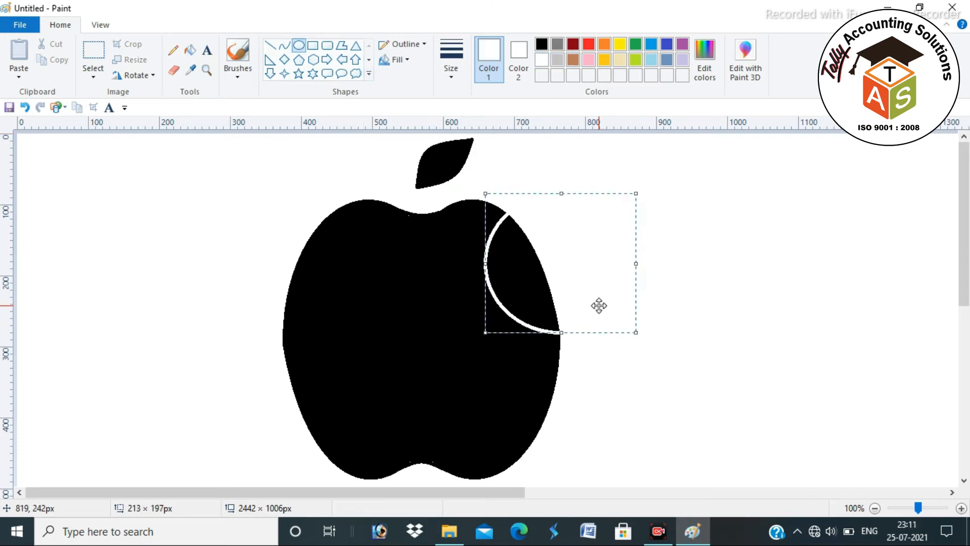
{"action": "left_click", "coordinate": [190, 49]}
{"action": "left_click", "coordinate": [528, 244]}
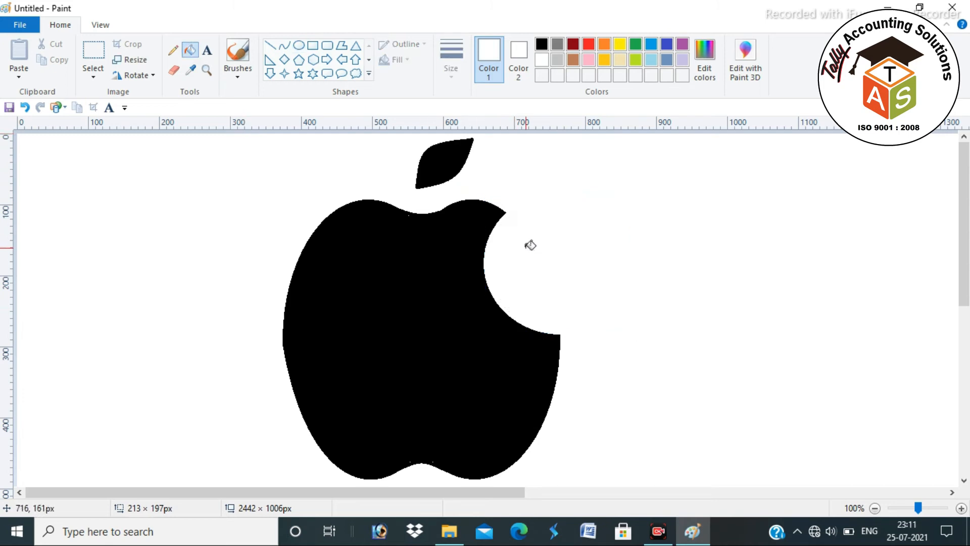
- Select the area around the apple and leaf, about 447 × 492 px, and crop the image to it
{"action": "left_click", "coordinate": [94, 50]}
{"action": "left_click_drag", "start_coordinate": [260, 138], "coordinate": [577, 487]}
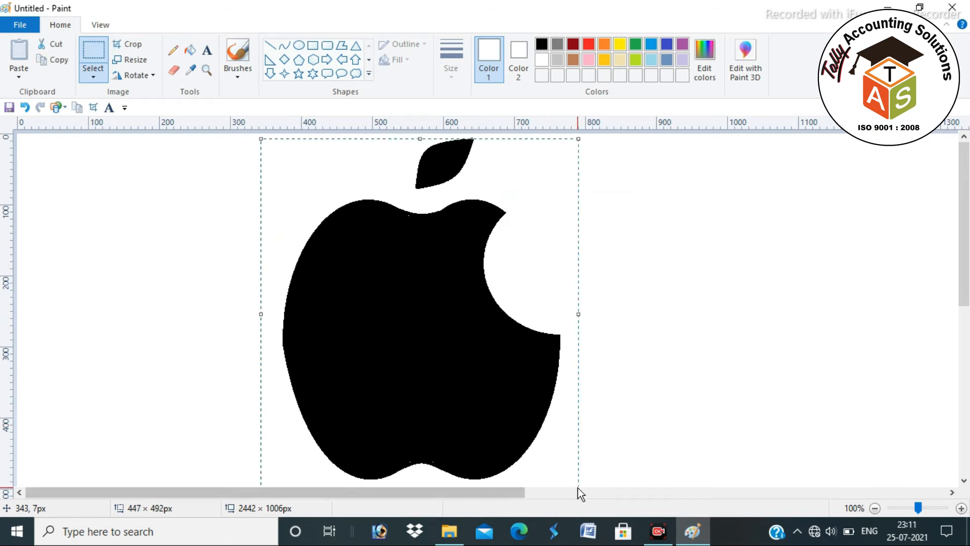
{"action": "left_click", "coordinate": [128, 44]}
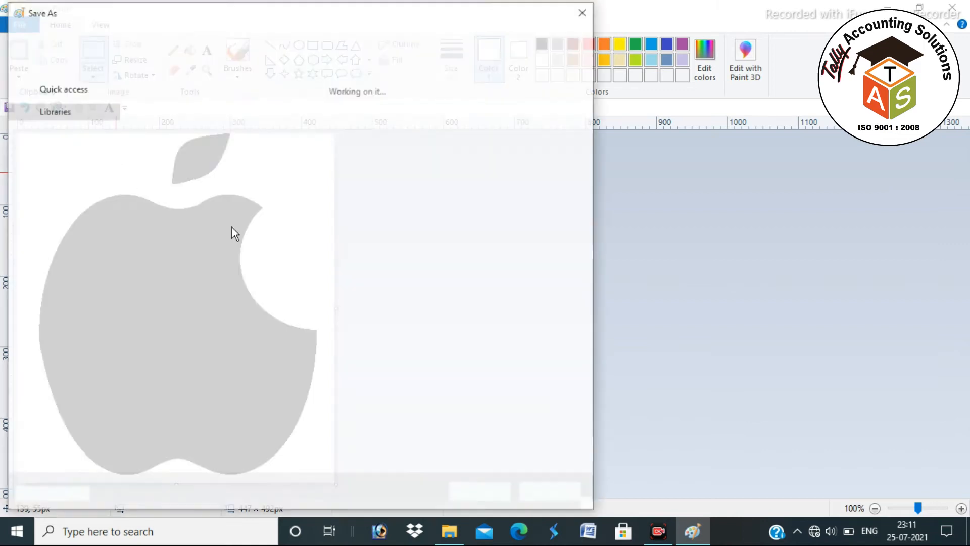
- Save the cropped apple picture in the JPG FILE folder inside TYPES OF FILE on the desktop, replacing the default file name
{"action": "left_click", "coordinate": [59, 175]}
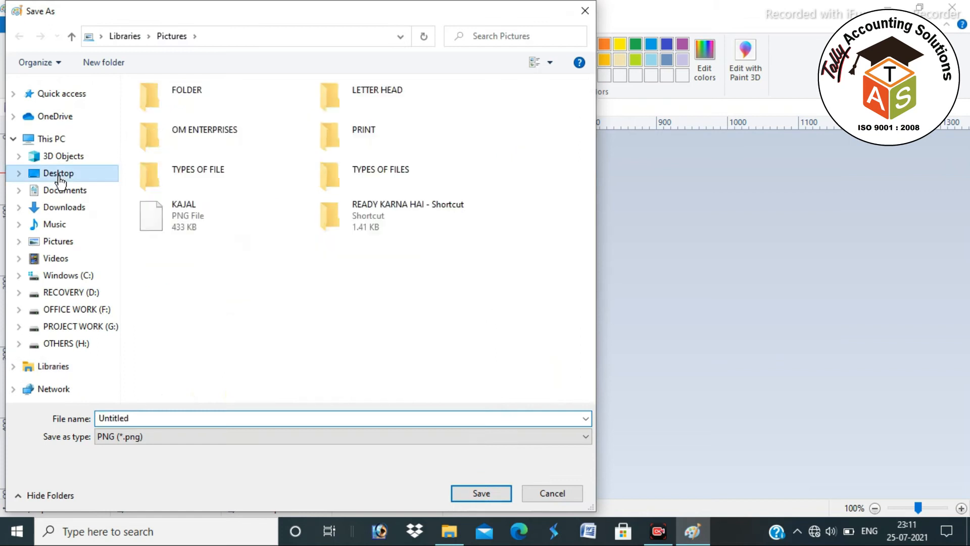
{"action": "double_click", "coordinate": [193, 177]}
{"action": "double_click", "coordinate": [163, 118]}
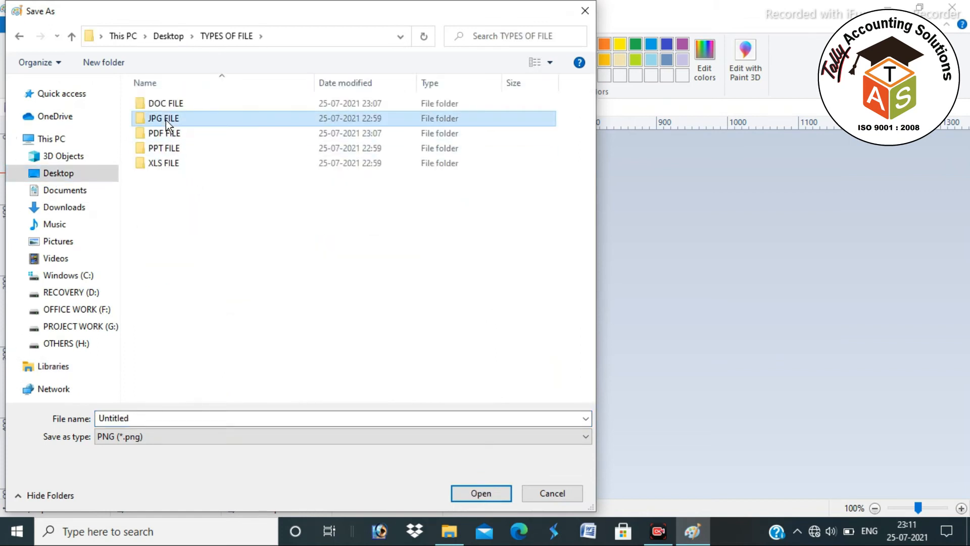
{"action": "double_click", "coordinate": [134, 419]}
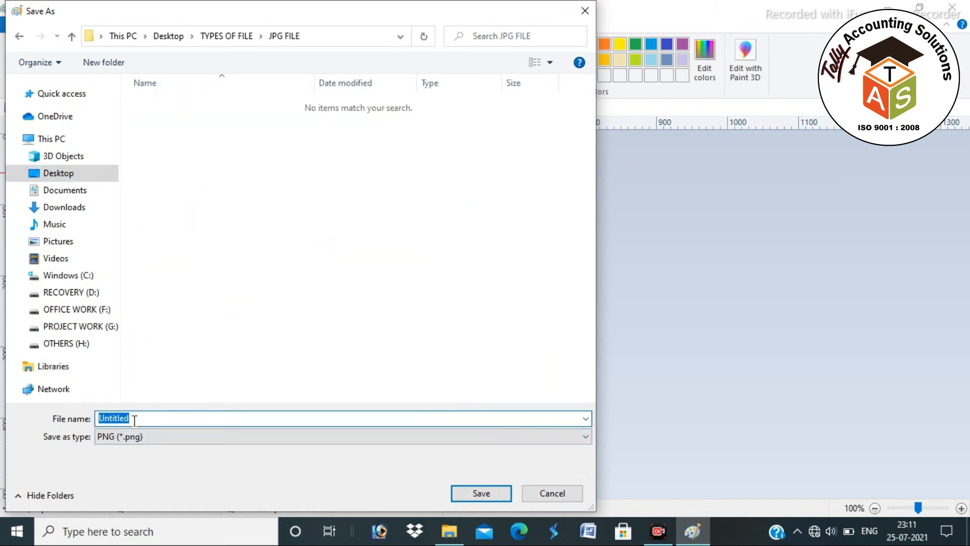
{"action": "key", "text": "BackSpace"}
{"action": "key", "text": "Return"}
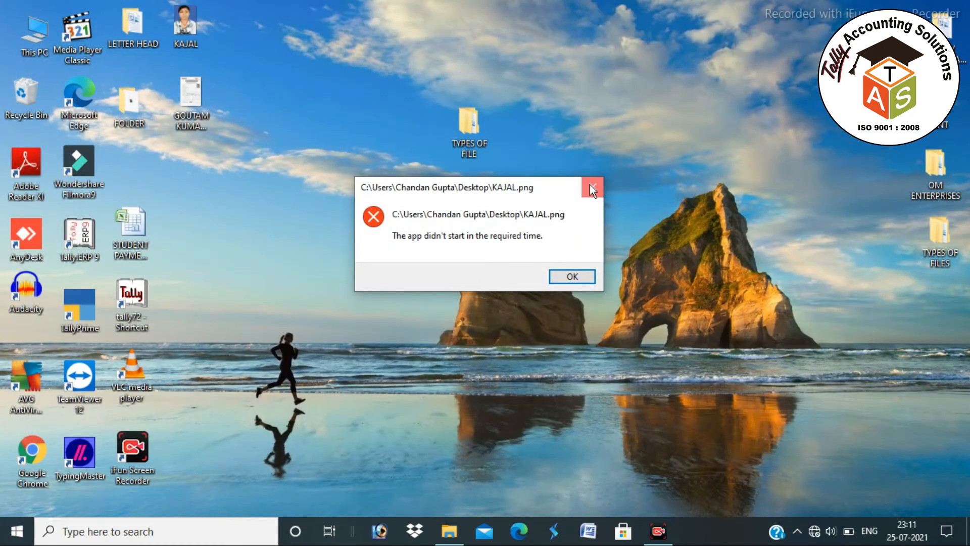
- Dismiss the error about the KAJAL picture, and check the subfolders of TYPES OF FILE for the ones still needing a sample file
{"action": "left_click", "coordinate": [592, 188]}
{"action": "double_click", "coordinate": [469, 130]}
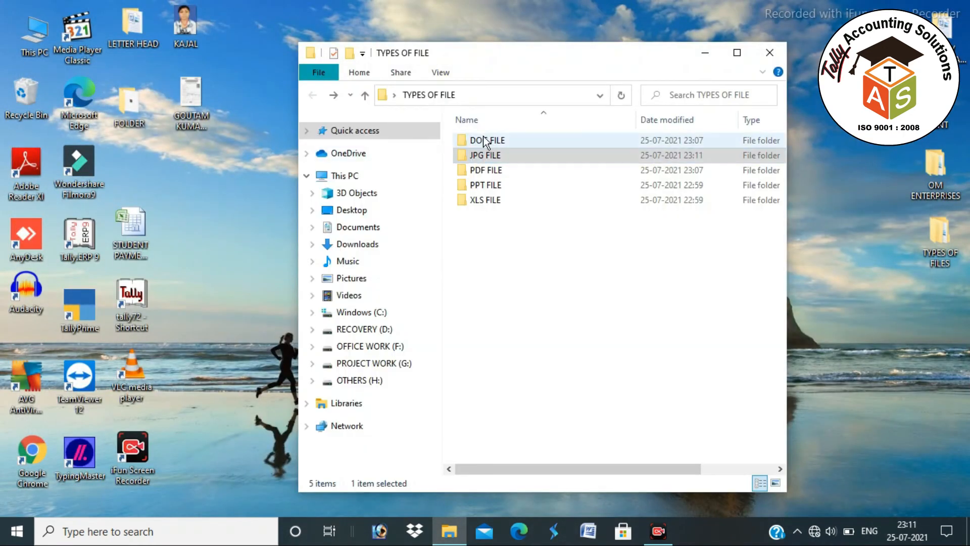
{"action": "left_click", "coordinate": [497, 172]}
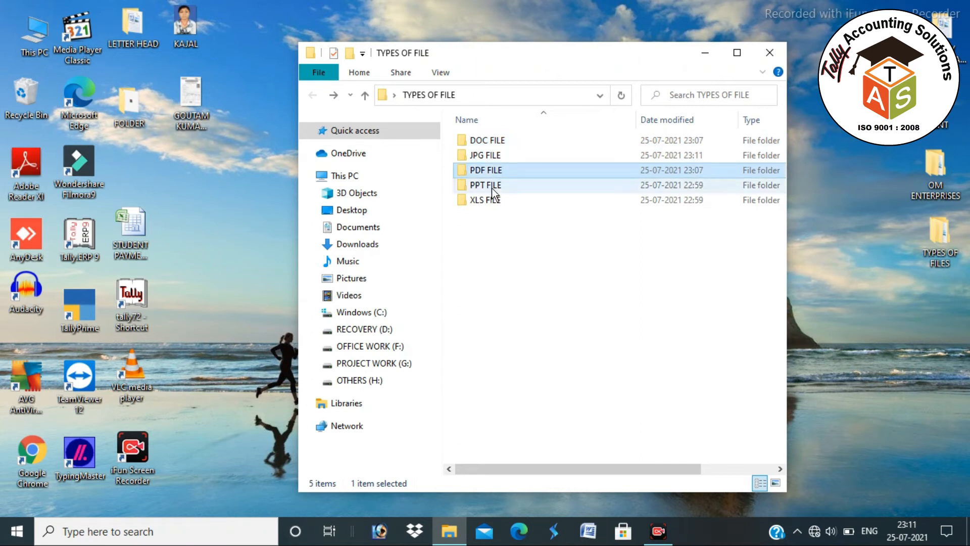
{"action": "left_click", "coordinate": [494, 186]}
{"action": "left_click", "coordinate": [488, 200]}
{"action": "left_click", "coordinate": [487, 186]}
{"action": "left_click", "coordinate": [488, 201]}
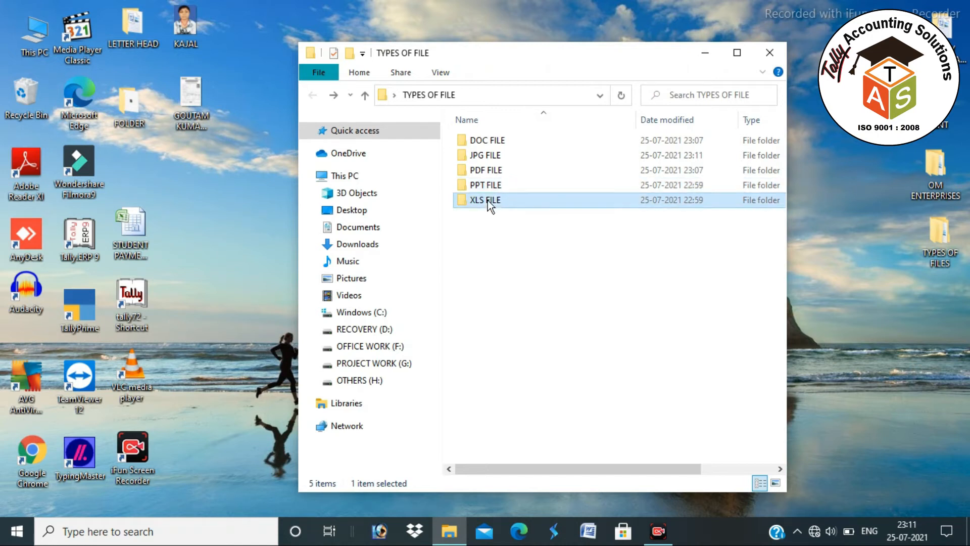
- Open the STUDENT PAYMENT LIST workbook from the desktop in Excel
{"action": "left_click", "coordinate": [212, 169]}
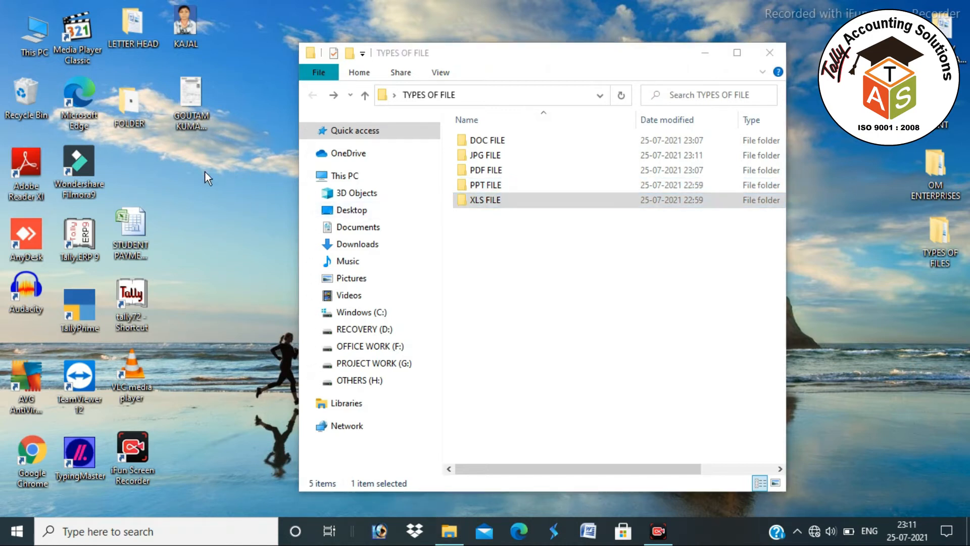
{"action": "left_click", "coordinate": [137, 219]}
{"action": "double_click", "coordinate": [134, 222]}
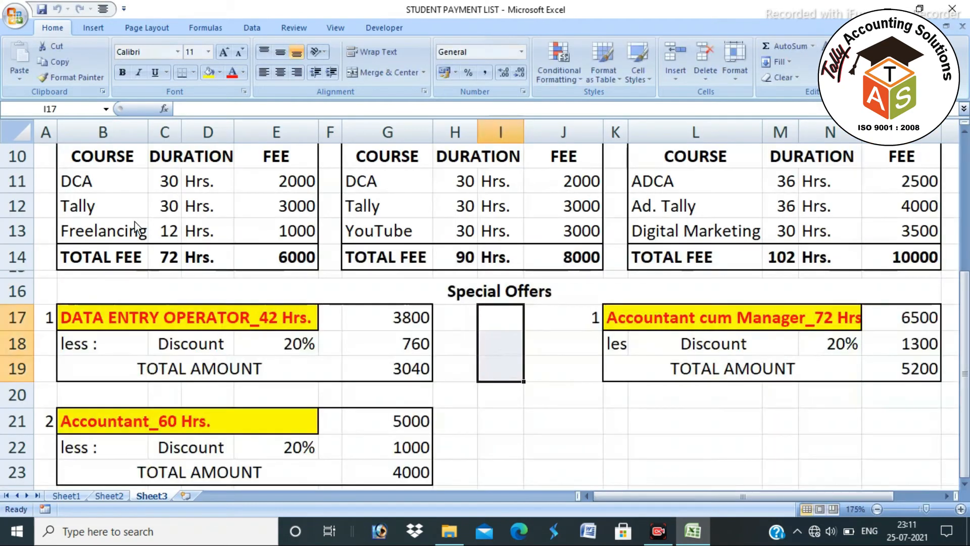
{"action": "scroll", "coordinate": [190, 303], "scroll_direction": "up", "scroll_amount": 3}
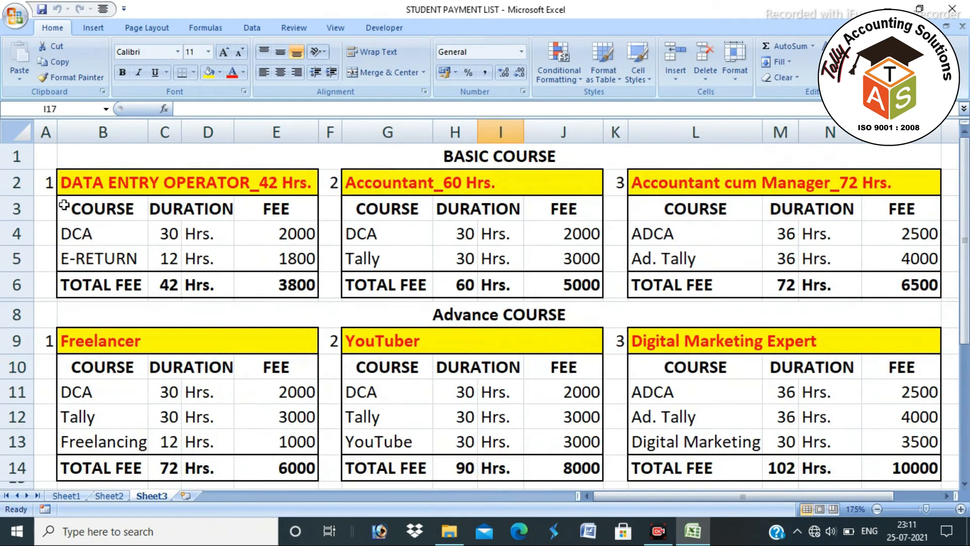
- Examine the basic and advance course tables on Sheet3, including each package's heading, durations and fees
{"action": "left_click", "coordinate": [517, 170]}
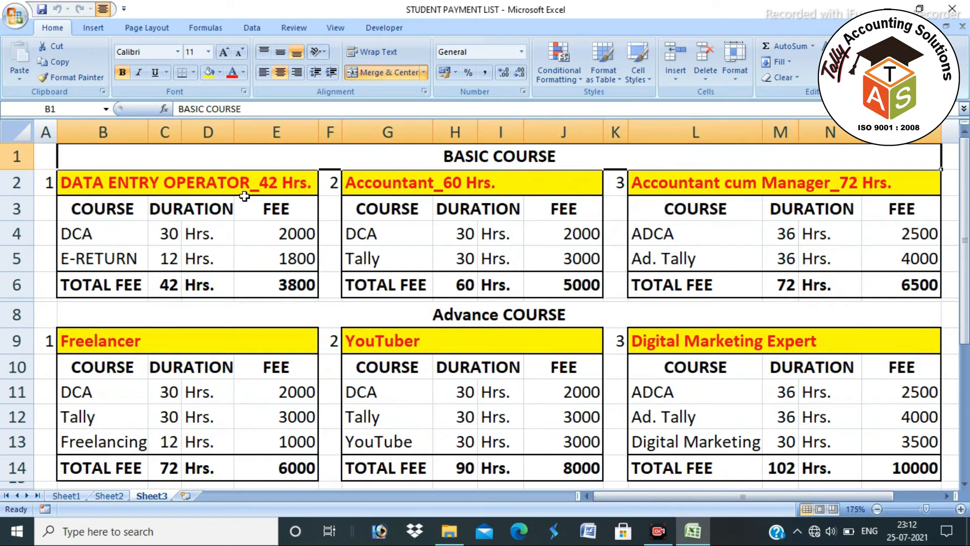
{"action": "left_click", "coordinate": [103, 231]}
{"action": "left_click", "coordinate": [204, 234]}
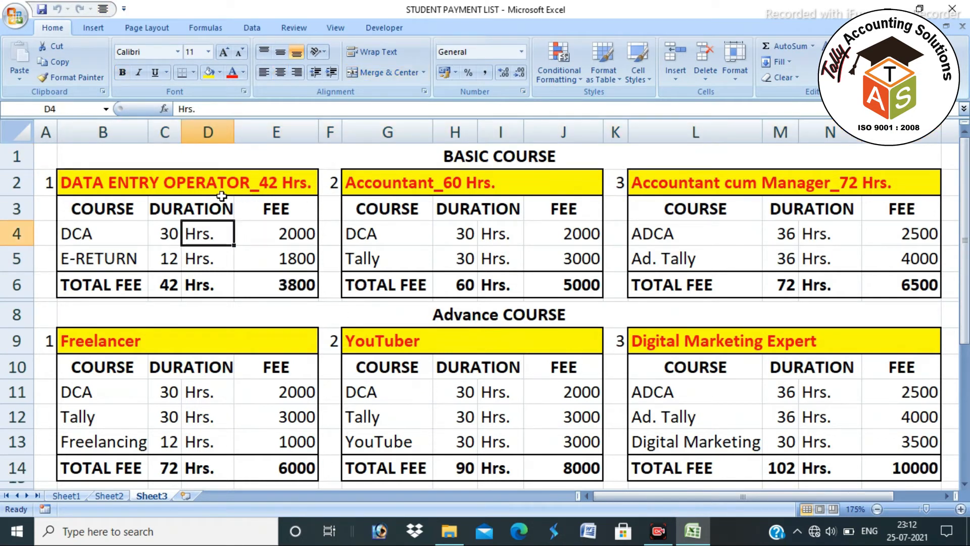
{"action": "left_click", "coordinate": [284, 181]}
{"action": "left_click", "coordinate": [464, 260]}
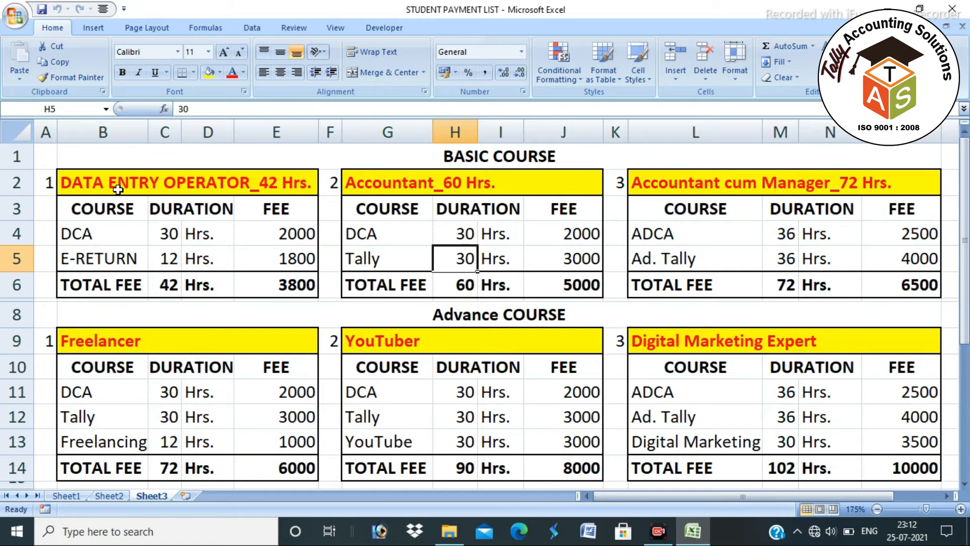
{"action": "left_click", "coordinate": [205, 187]}
{"action": "left_click", "coordinate": [376, 184]}
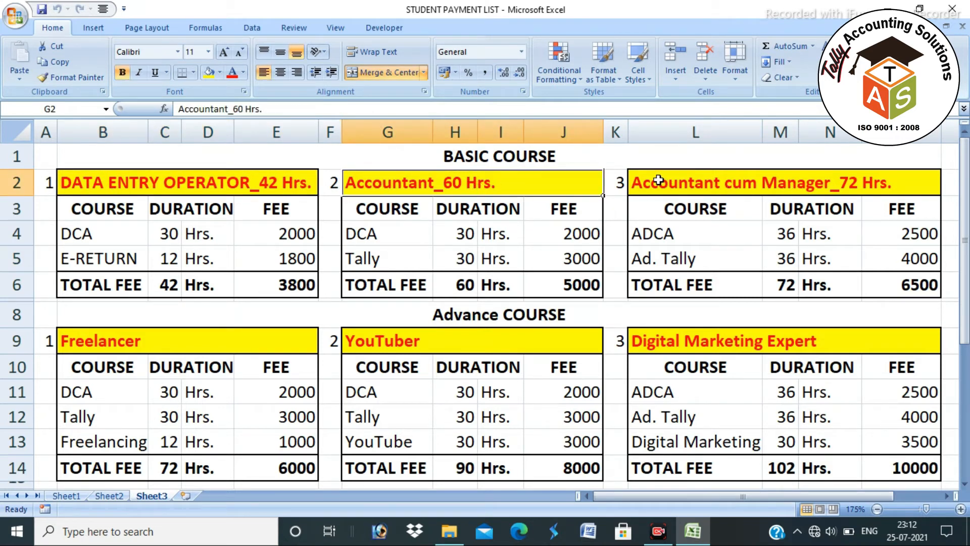
{"action": "left_click", "coordinate": [852, 182]}
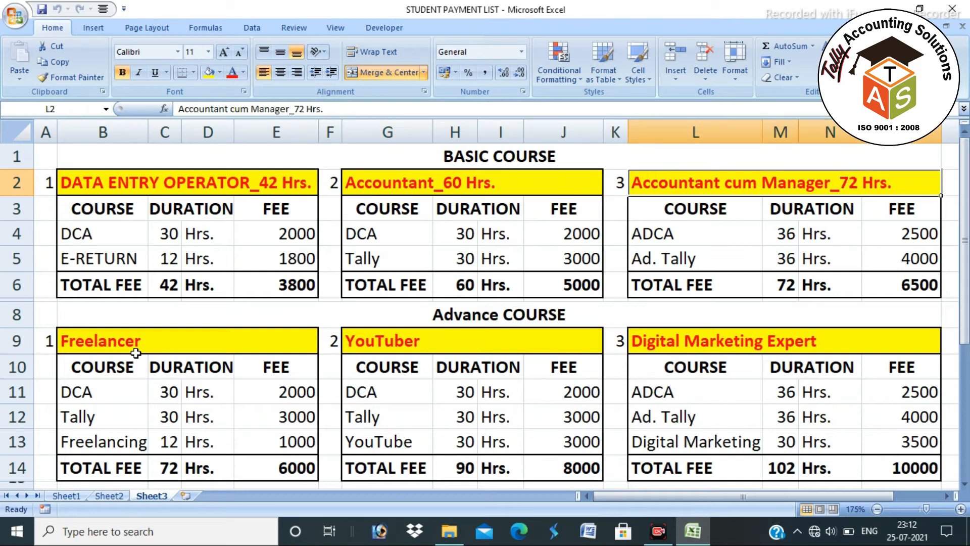
{"action": "left_click", "coordinate": [143, 334]}
{"action": "left_click", "coordinate": [384, 340]}
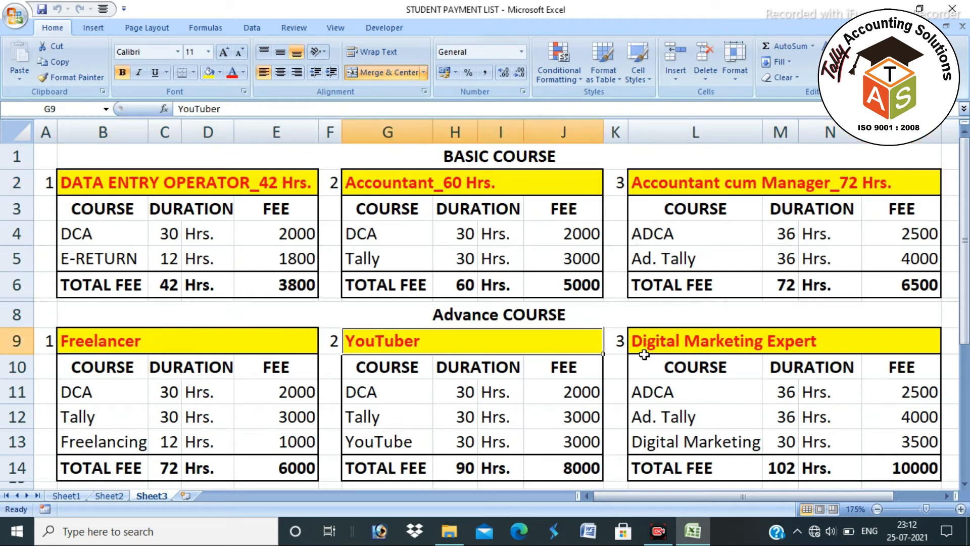
{"action": "left_click", "coordinate": [678, 343]}
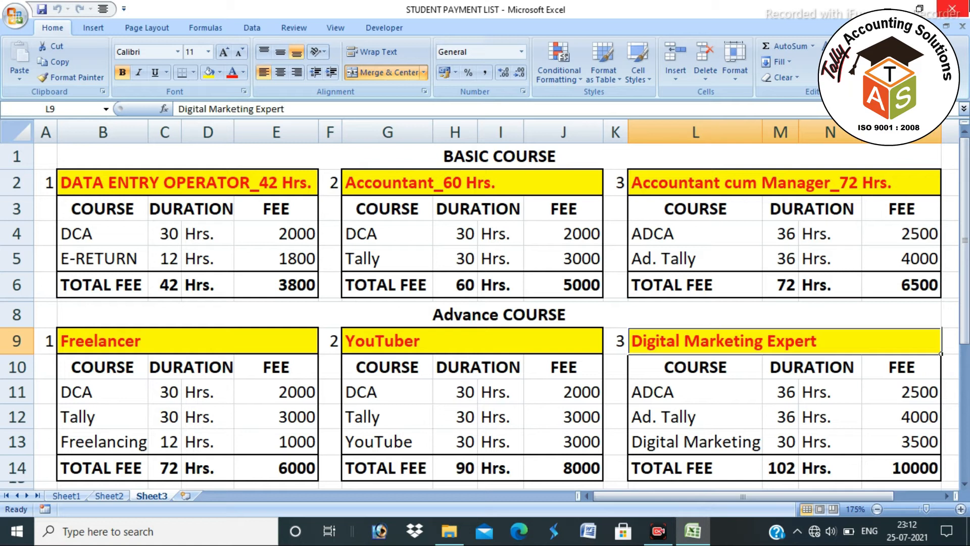
- Create a new blank workbook
{"action": "type", "text": "N"}
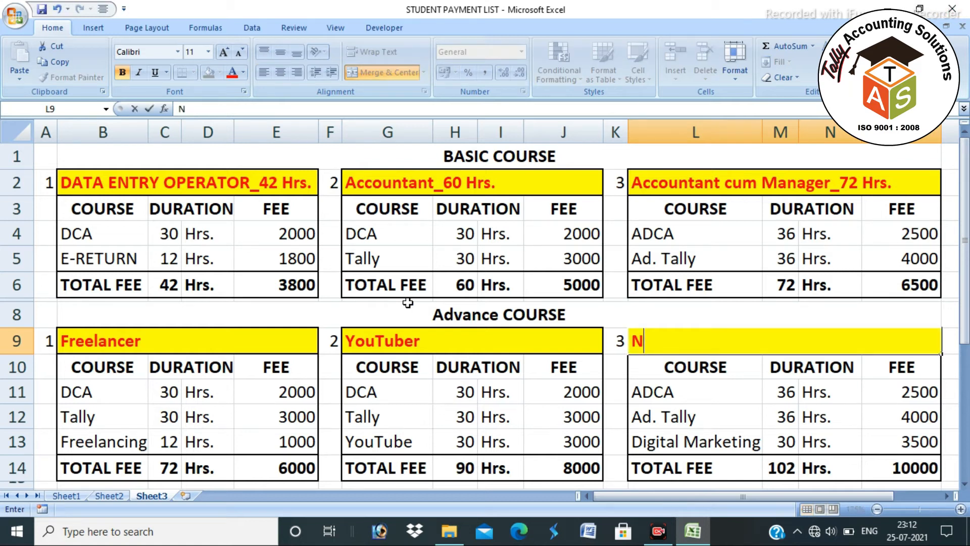
{"action": "left_click", "coordinate": [400, 310]}
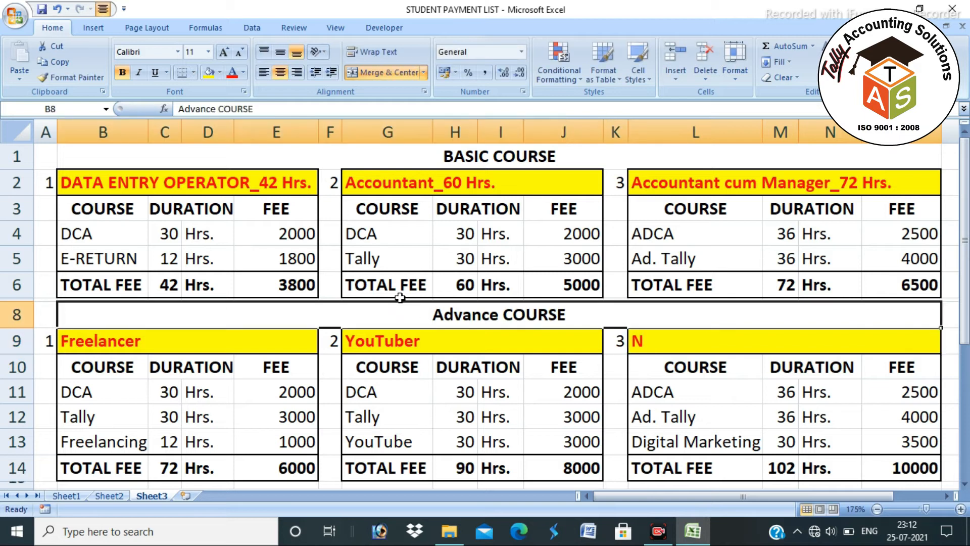
{"action": "key", "text": "ctrl+n"}
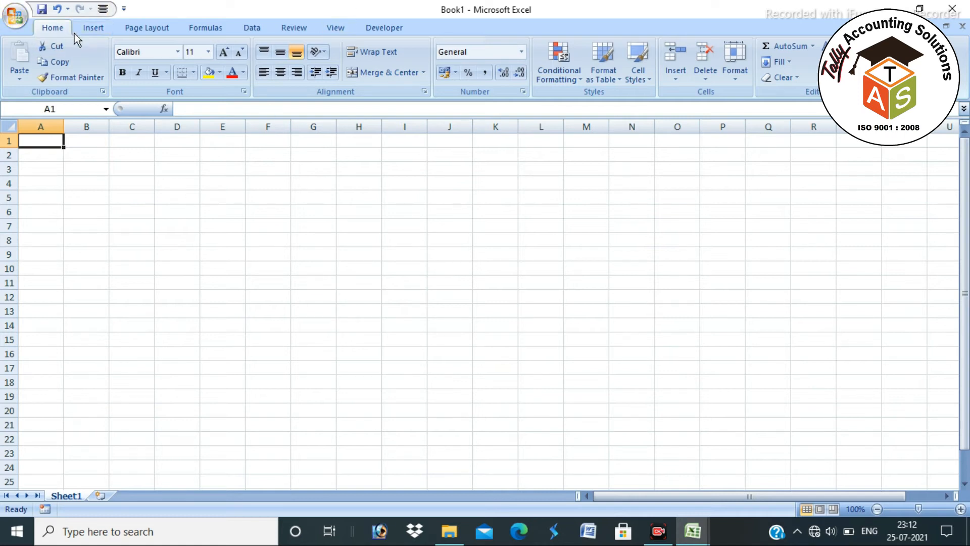
{"action": "left_click", "coordinate": [91, 28]}
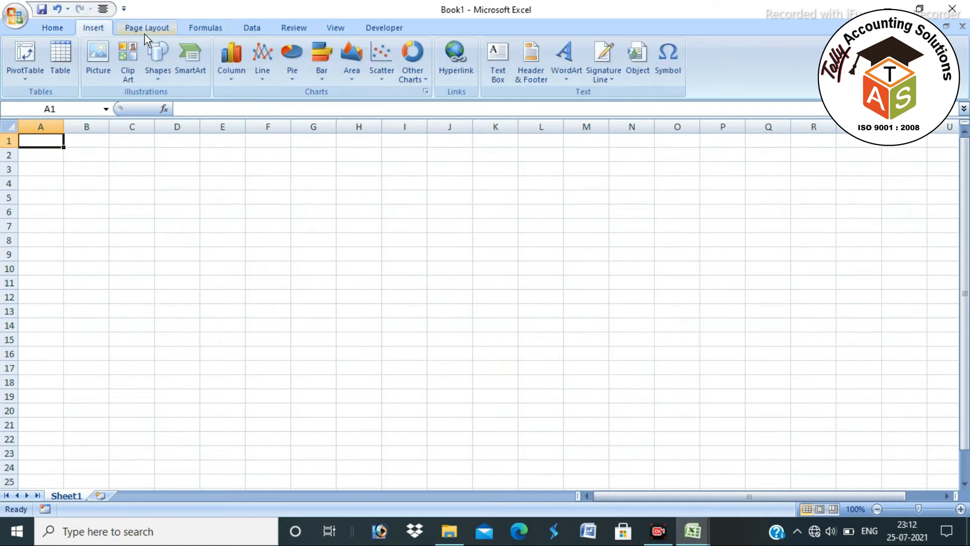
{"action": "left_click", "coordinate": [145, 32]}
{"action": "left_click", "coordinate": [68, 28]}
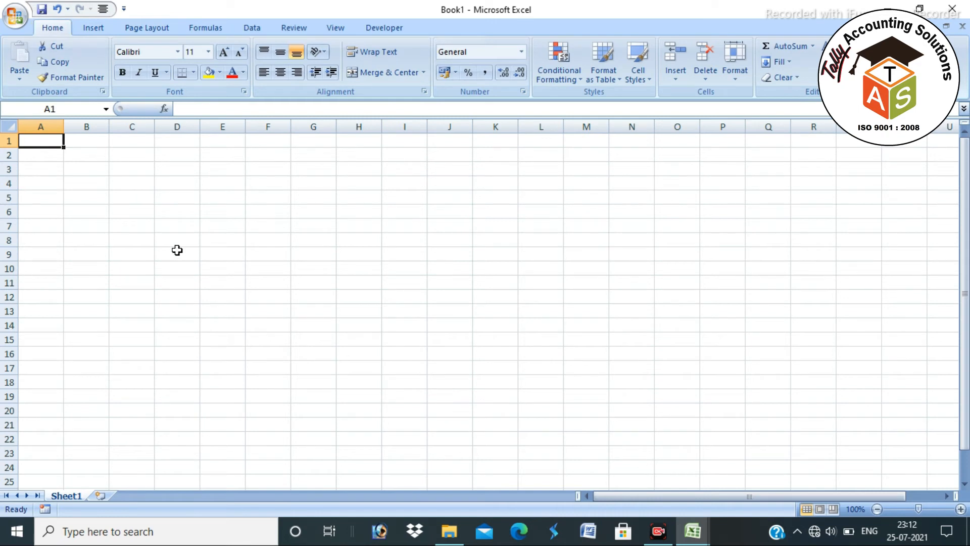
- Examine the sheet's grid by selecting columns A to D one by one and several rows from row 1 down
{"action": "left_click", "coordinate": [297, 210]}
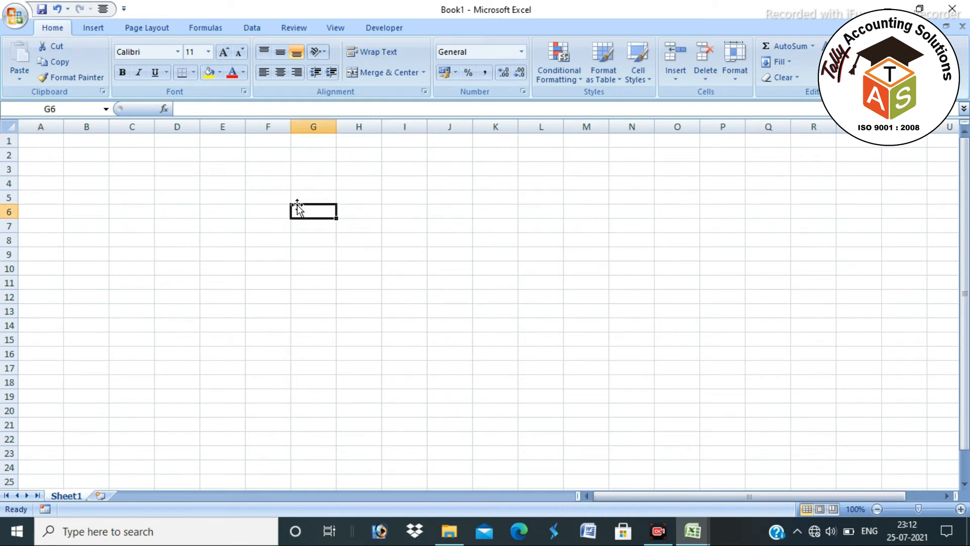
{"action": "scroll", "coordinate": [147, 198], "scroll_direction": "up", "scroll_amount": 6}
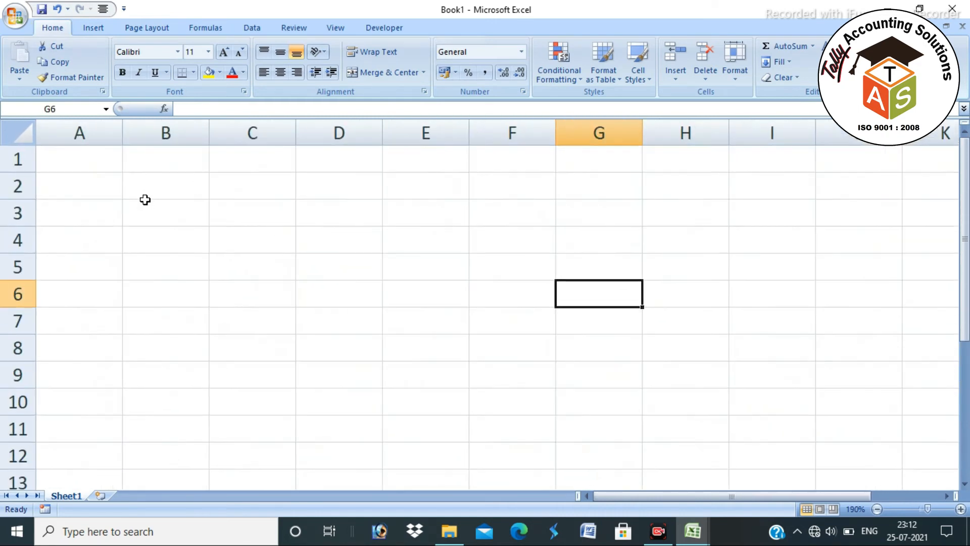
{"action": "left_click", "coordinate": [99, 133]}
{"action": "left_click", "coordinate": [158, 134]}
{"action": "left_click", "coordinate": [229, 134]}
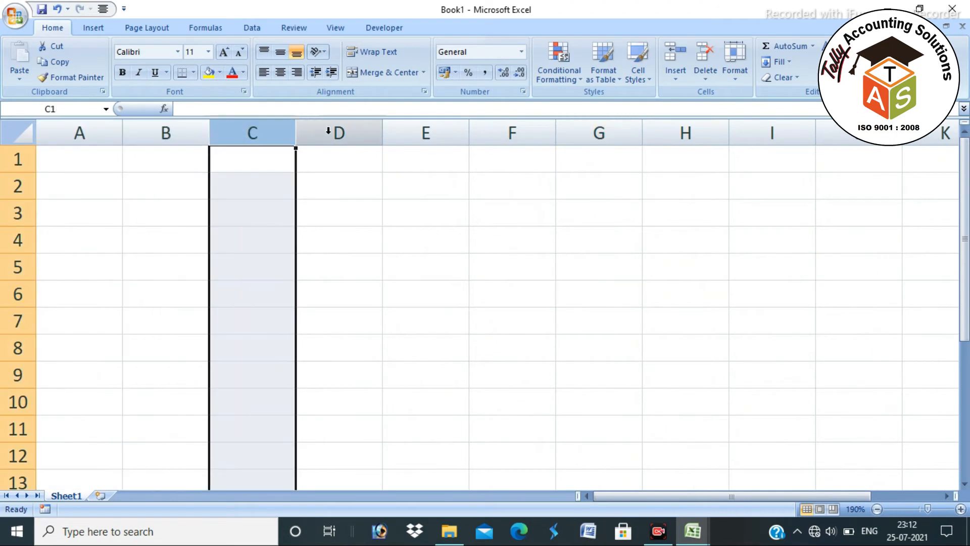
{"action": "left_click", "coordinate": [334, 131]}
{"action": "left_click", "coordinate": [12, 158]}
{"action": "left_click", "coordinate": [17, 186]}
{"action": "left_click", "coordinate": [17, 216]}
{"action": "left_click_drag", "start_coordinate": [17, 252], "coordinate": [13, 285]}
{"action": "left_click_drag", "start_coordinate": [13, 312], "coordinate": [13, 311]}
{"action": "left_click", "coordinate": [17, 350]}
{"action": "left_click", "coordinate": [143, 293]}
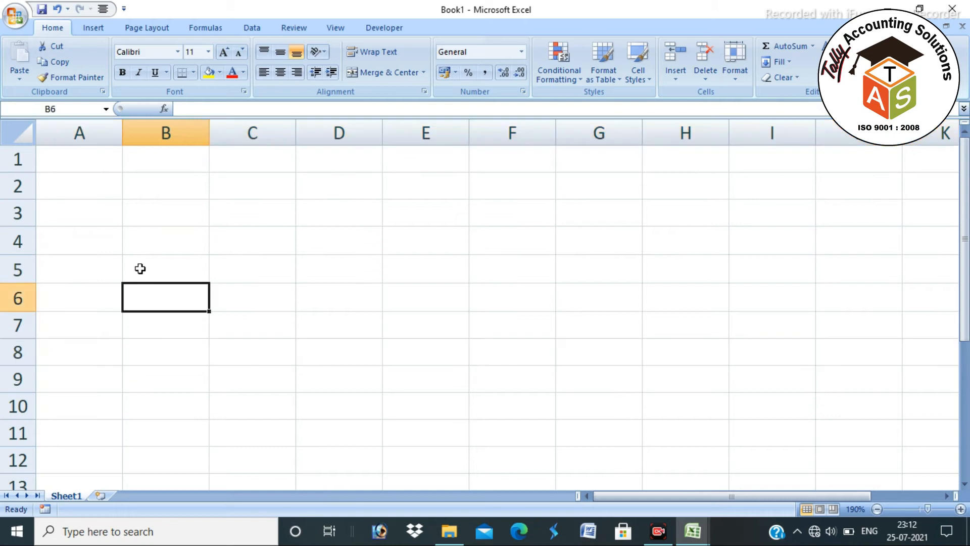
- Widen columns A and B, and narrow column A again along with columns C to G
{"action": "left_click", "coordinate": [112, 208]}
{"action": "left_click", "coordinate": [116, 130]}
{"action": "left_click_drag", "start_coordinate": [123, 133], "coordinate": [211, 134]}
{"action": "left_click_drag", "start_coordinate": [292, 134], "coordinate": [429, 133]}
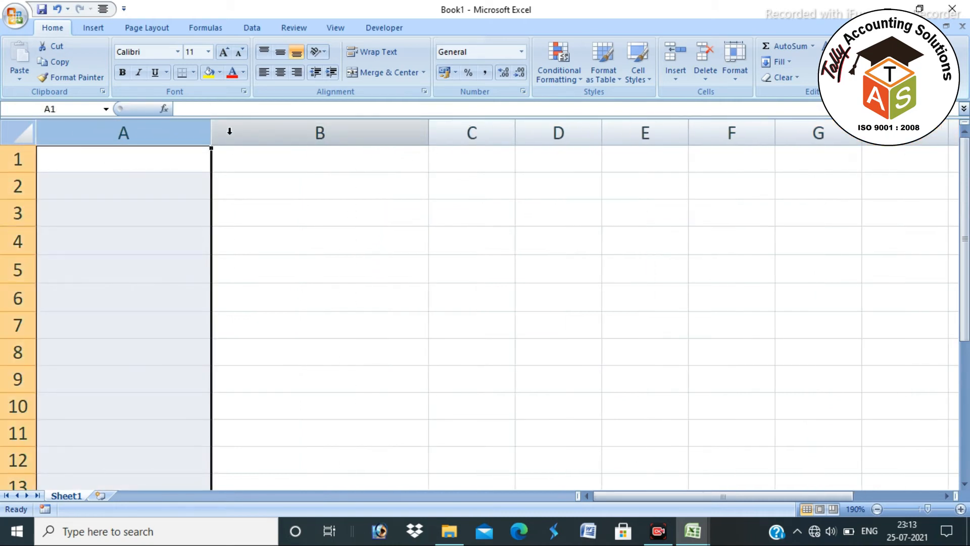
{"action": "left_click_drag", "start_coordinate": [208, 133], "coordinate": [85, 134]}
{"action": "left_click_drag", "start_coordinate": [347, 133], "coordinate": [600, 134]}
{"action": "left_click_drag", "start_coordinate": [321, 186], "coordinate": [467, 340]}
{"action": "left_click", "coordinate": [324, 238]}
{"action": "left_click", "coordinate": [361, 266]}
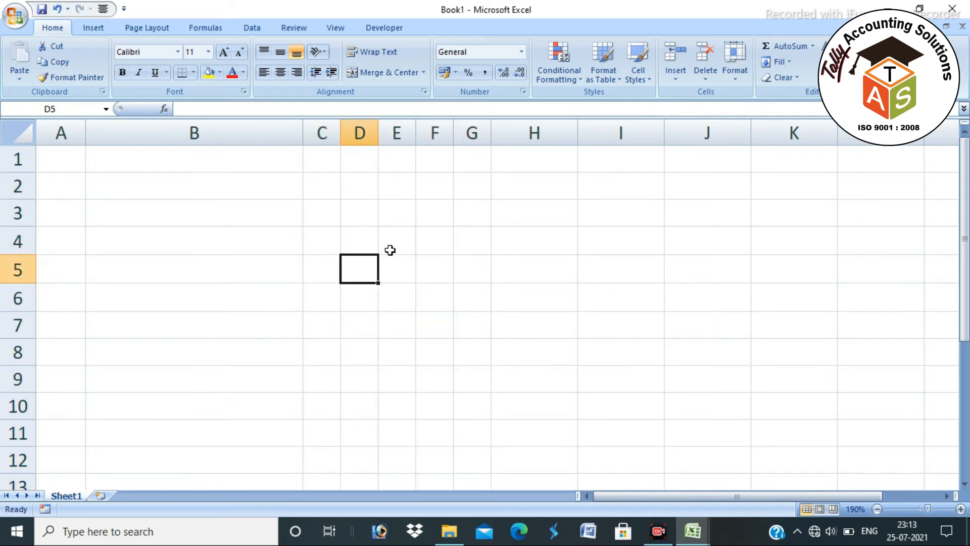
{"action": "left_click", "coordinate": [426, 223]}
{"action": "left_click", "coordinate": [309, 215]}
{"action": "left_click", "coordinate": [349, 215]}
{"action": "left_click", "coordinate": [352, 244]}
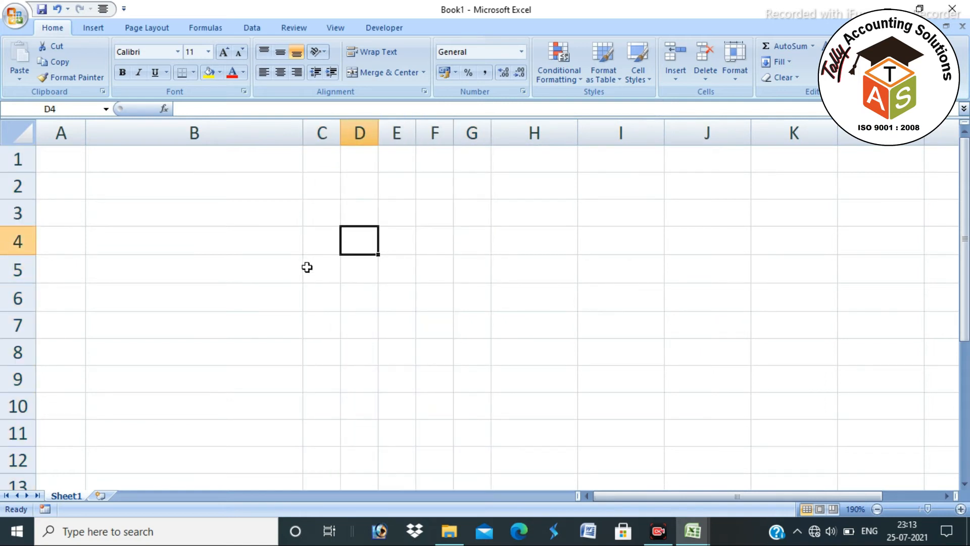
{"action": "left_click", "coordinate": [307, 267]}
{"action": "left_click", "coordinate": [312, 206]}
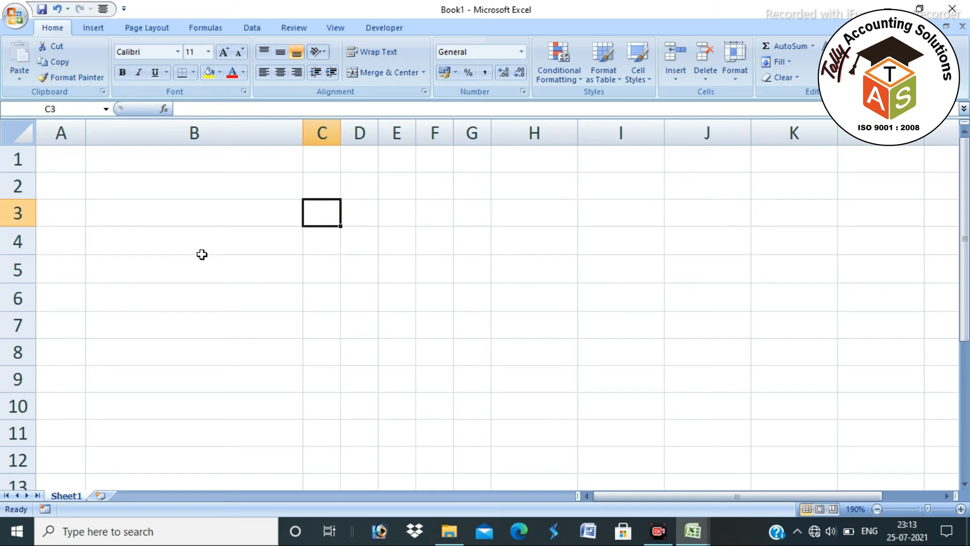
{"action": "left_click", "coordinate": [401, 250]}
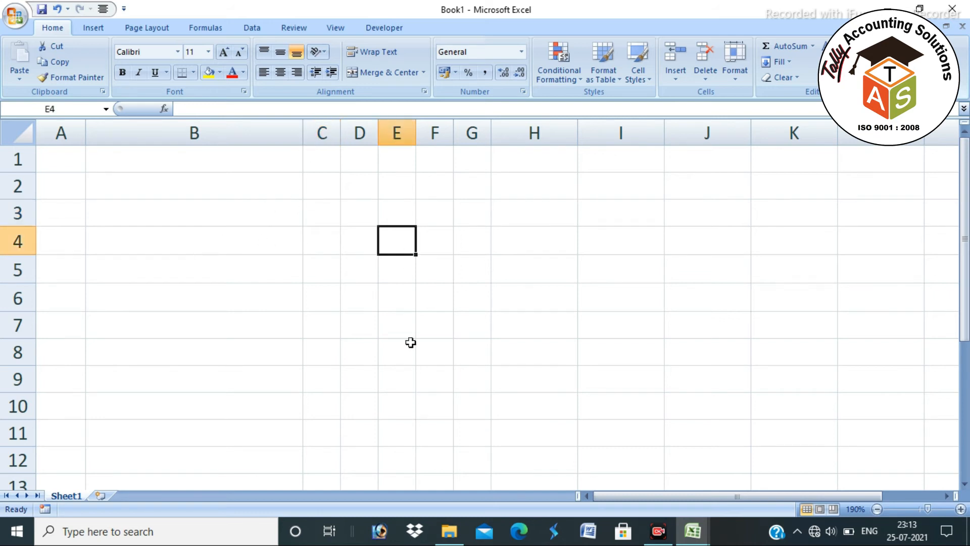
{"action": "left_click", "coordinate": [190, 262]}
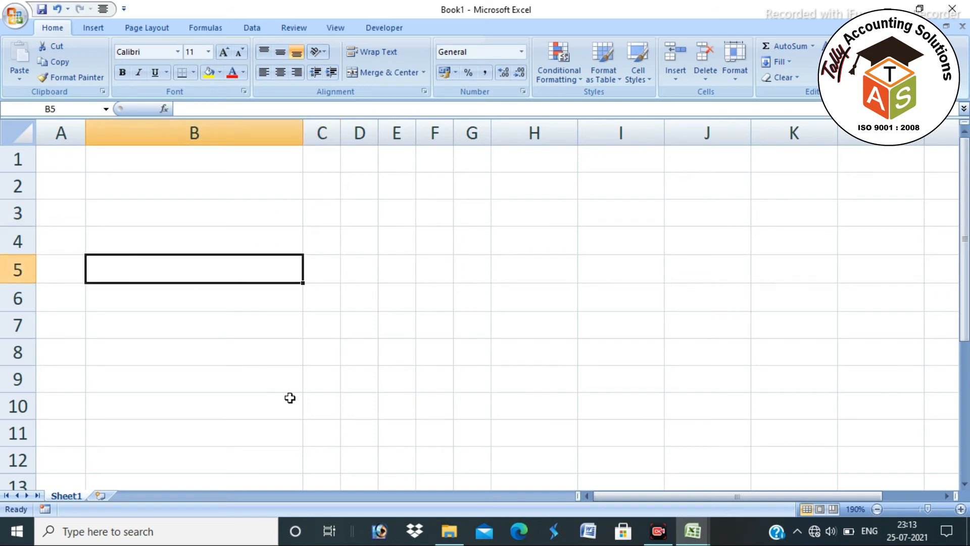
{"action": "left_click", "coordinate": [220, 219]}
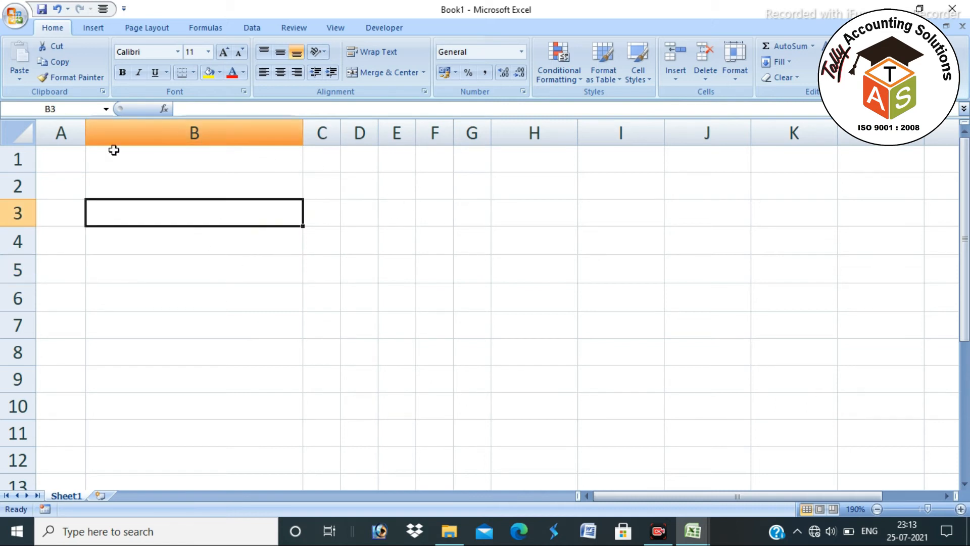
- Give columns A to G one equal width close to the default
{"action": "left_click_drag", "start_coordinate": [65, 130], "coordinate": [580, 129]}
{"action": "left_click", "coordinate": [587, 272]}
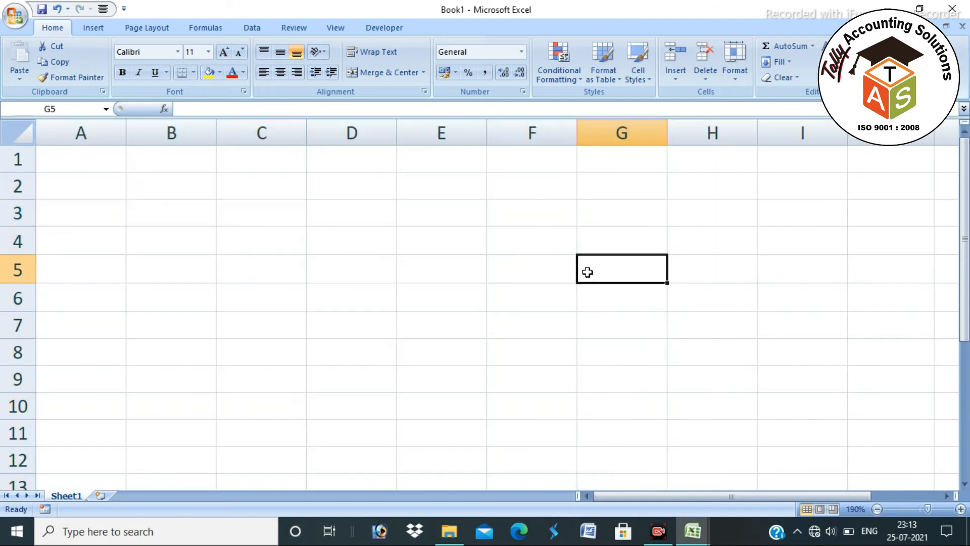
{"action": "left_click", "coordinate": [365, 247]}
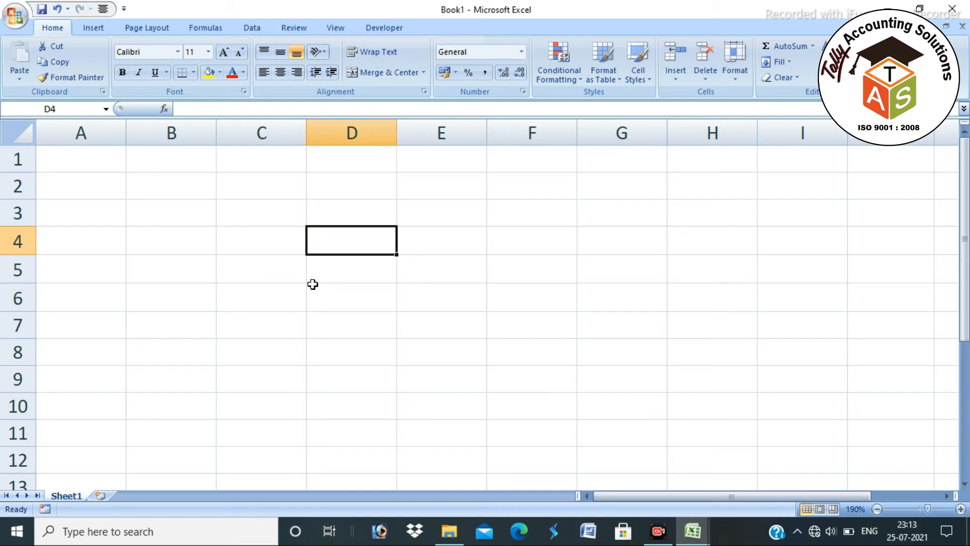
- Set up the sheet's page with A4 paper, landscape orientation and narrow margins
{"action": "left_click", "coordinate": [157, 29]}
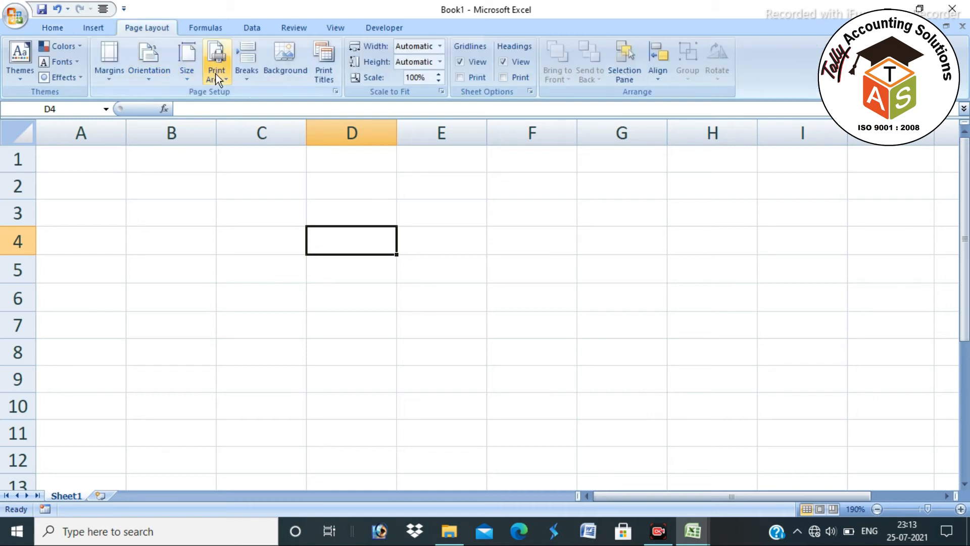
{"action": "left_click", "coordinate": [195, 72]}
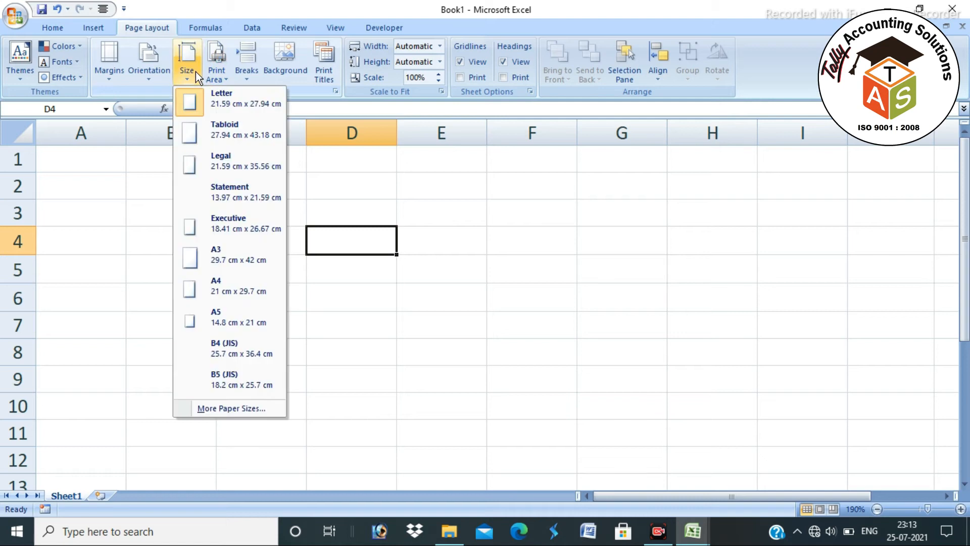
{"action": "left_click", "coordinate": [216, 290]}
{"action": "left_click", "coordinate": [168, 78]}
{"action": "left_click", "coordinate": [169, 132]}
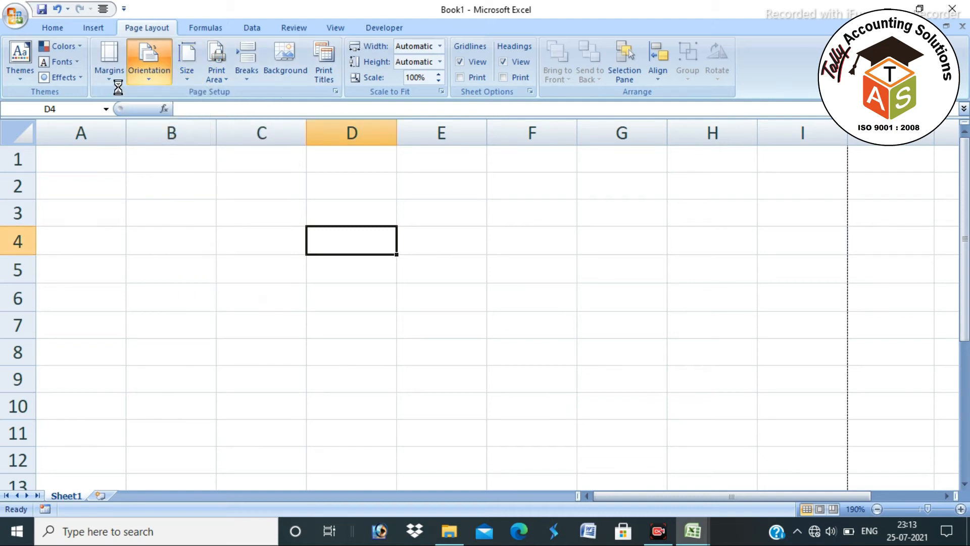
{"action": "left_click", "coordinate": [109, 65]}
{"action": "left_click", "coordinate": [159, 228]}
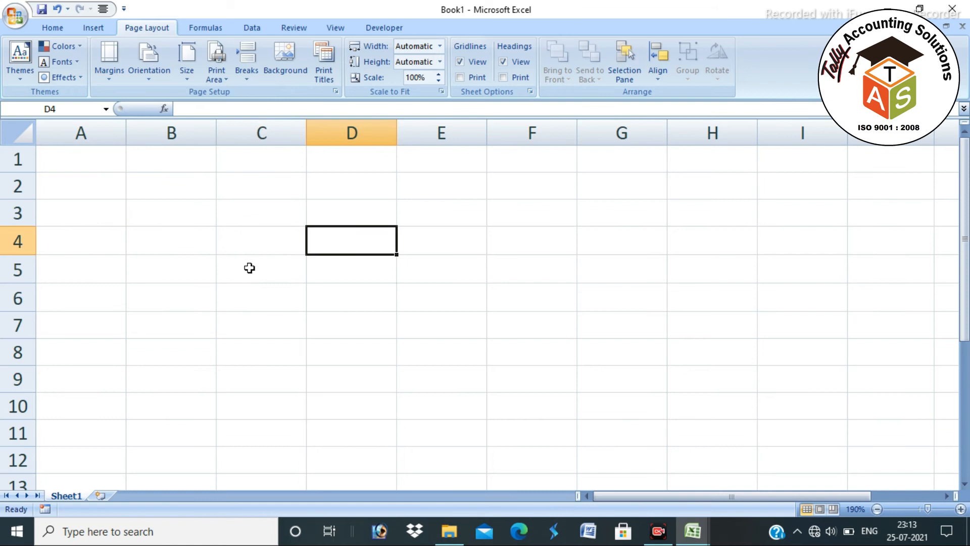
- Examine the sheet's printable page area by selecting the cells from A1 up to the page-break lines
{"action": "scroll", "coordinate": [249, 269], "scroll_direction": "down", "scroll_amount": 4, "text": "ctrl"}
{"action": "scroll", "coordinate": [250, 268], "scroll_direction": "down", "scroll_amount": 5, "text": "ctrl"}
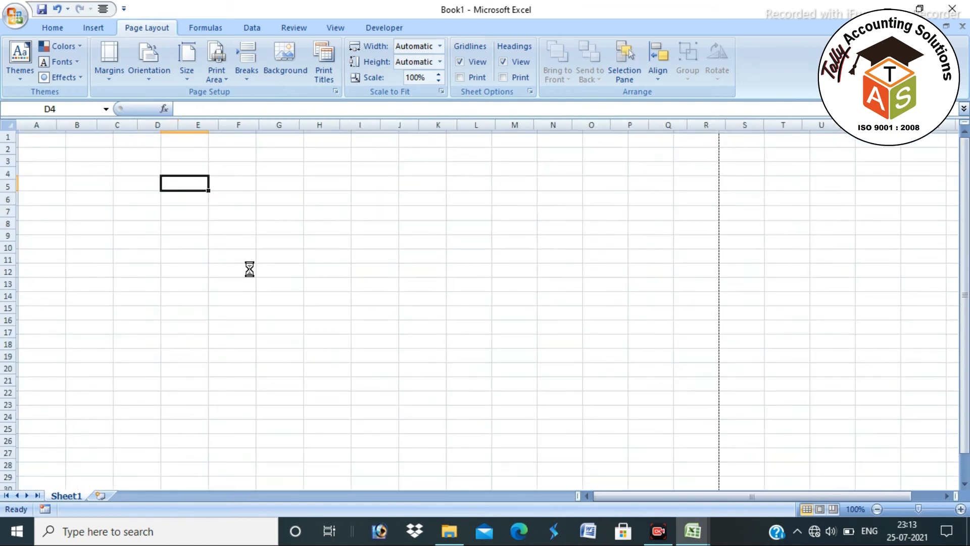
{"action": "left_click_drag", "start_coordinate": [32, 132], "coordinate": [392, 376]}
{"action": "left_click", "coordinate": [338, 233]}
{"action": "left_click_drag", "start_coordinate": [31, 130], "coordinate": [390, 370]}
{"action": "scroll", "coordinate": [267, 261], "scroll_direction": "up", "scroll_amount": 3, "text": "ctrl"}
{"action": "scroll", "coordinate": [266, 261], "scroll_direction": "up", "scroll_amount": 4, "text": "ctrl"}
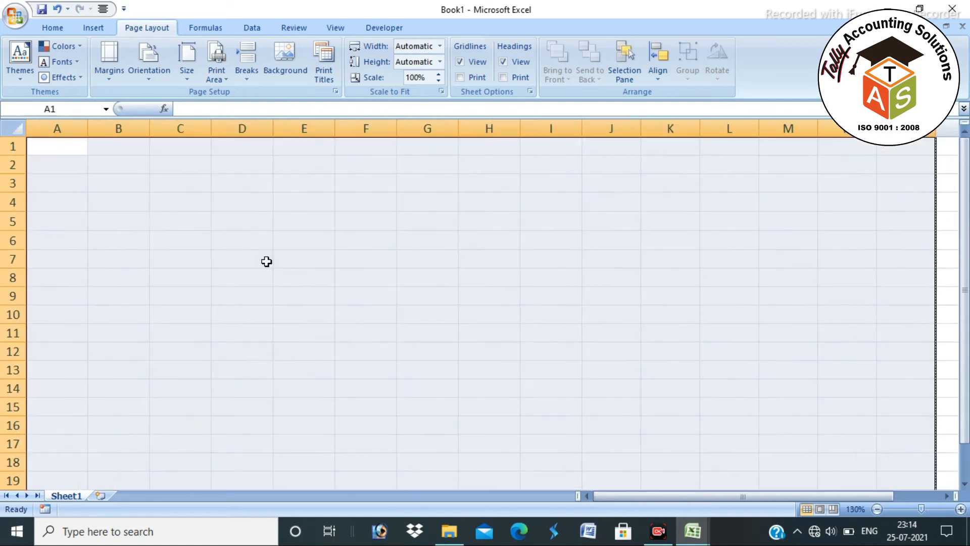
{"action": "left_click", "coordinate": [113, 249]}
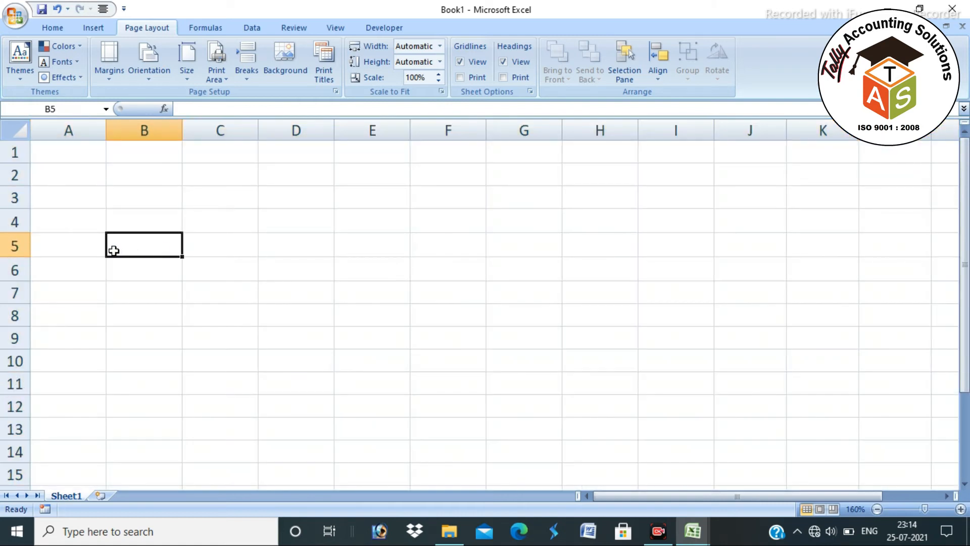
- Enter the headings SL NO. in A4 and NAME OF EMPLOYEE in B4
{"action": "scroll", "coordinate": [113, 249], "scroll_direction": "up", "scroll_amount": 1, "text": "ctrl"}
{"action": "left_click", "coordinate": [79, 246]}
{"action": "left_click", "coordinate": [80, 228]}
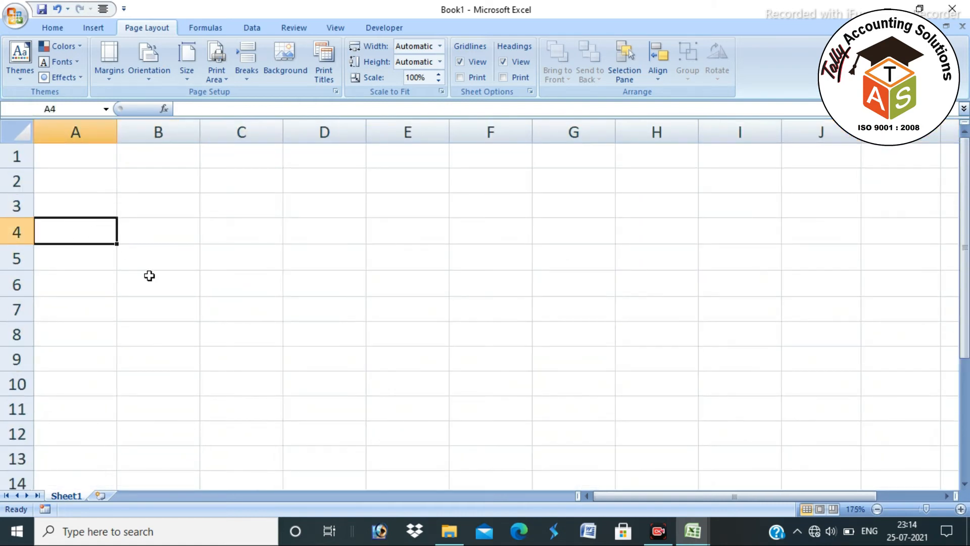
{"action": "type", "text": "SL NO."}
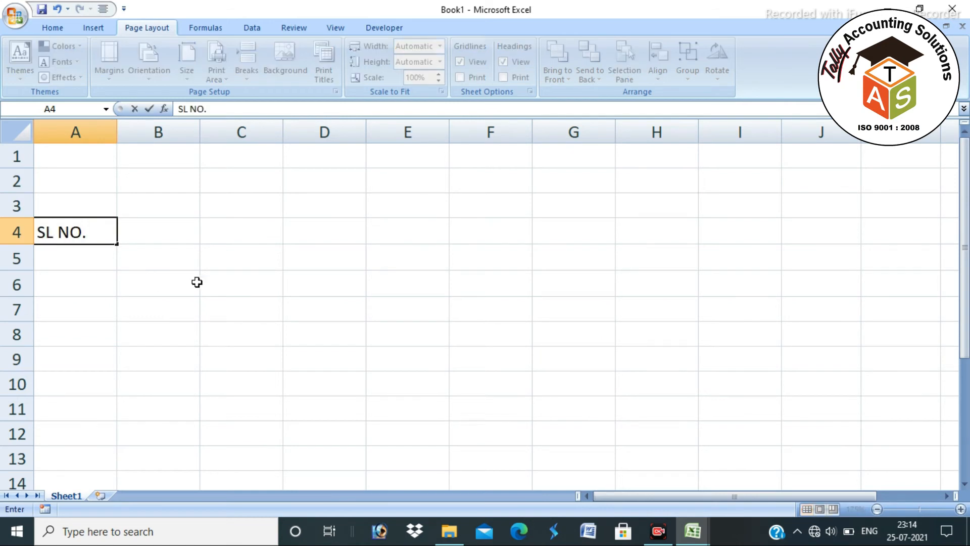
{"action": "key", "text": "Tab"}
{"action": "type", "text": "NA"}
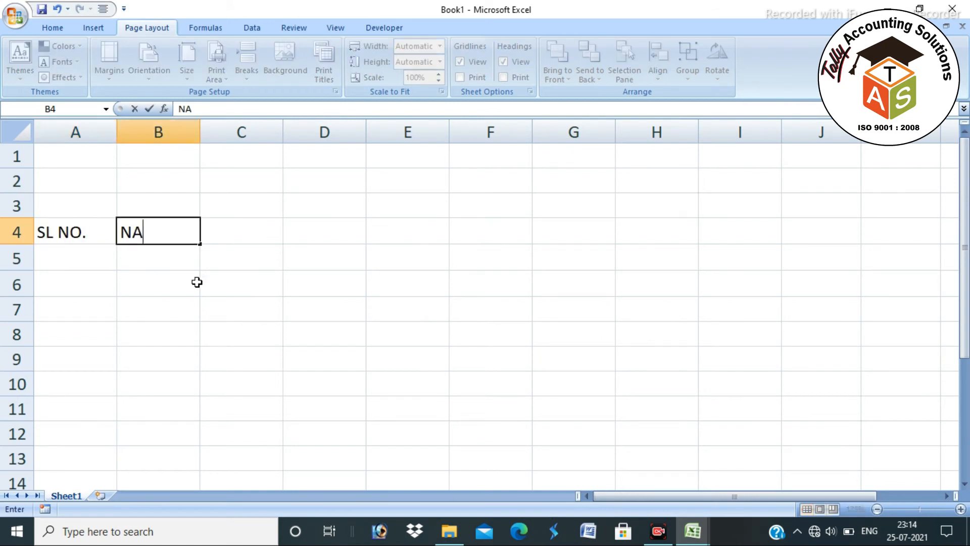
{"action": "type", "text": "ME FO"}
{"action": "key", "text": "BackSpace"}
{"action": "key", "text": "BackSpace"}
{"action": "type", "text": "OIF"}
{"action": "key", "text": "BackSpace"}
{"action": "type", "text": "F E"}
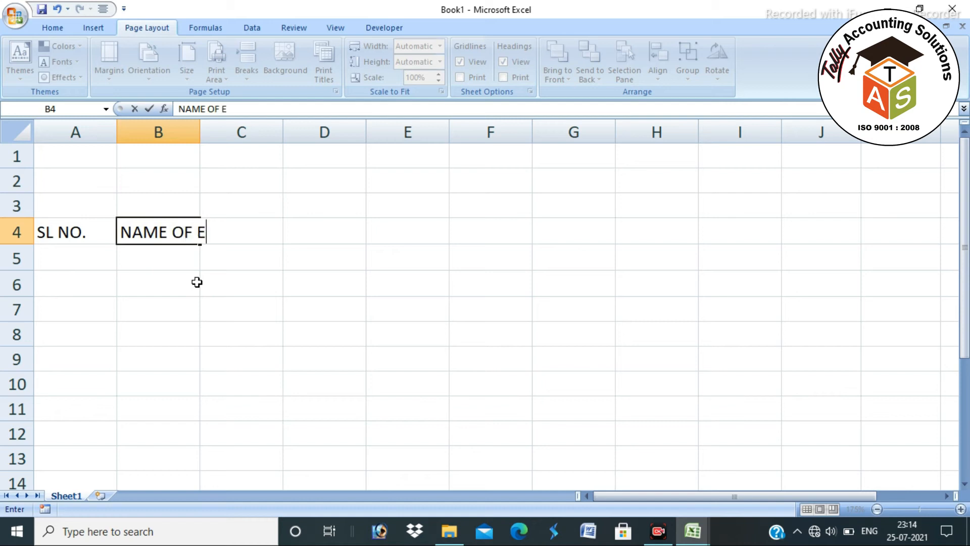
{"action": "type", "text": "MPLOYEE"}
{"action": "key", "text": "Tab"}
- Continue the header row with DEPARTMENT in C4, EMP ID in D4, TIME IN in E4 and TIME OUT in F4
{"action": "type", "text": "DEPARTME"}
{"action": "key", "text": "Escape"}
{"action": "type", "text": "DEPARTMENT"}
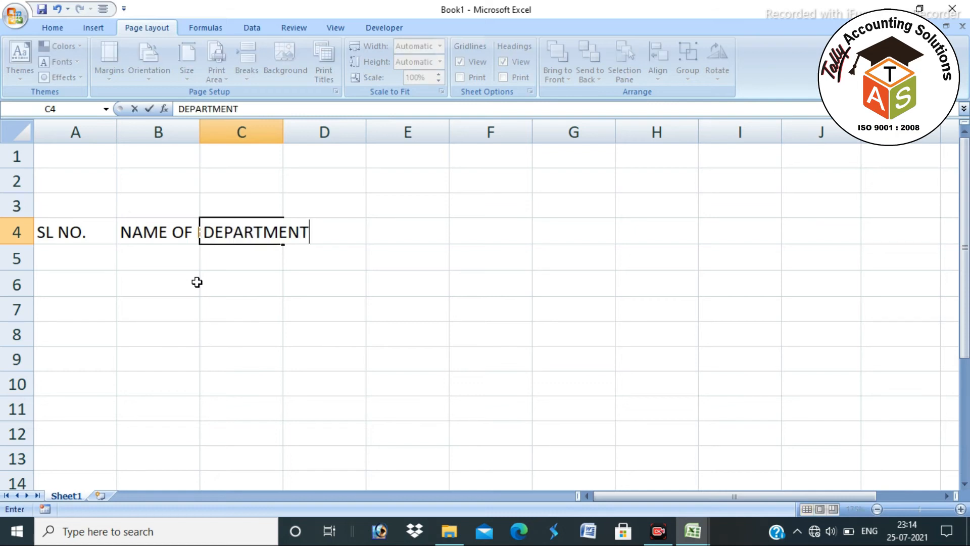
{"action": "key", "text": "Tab"}
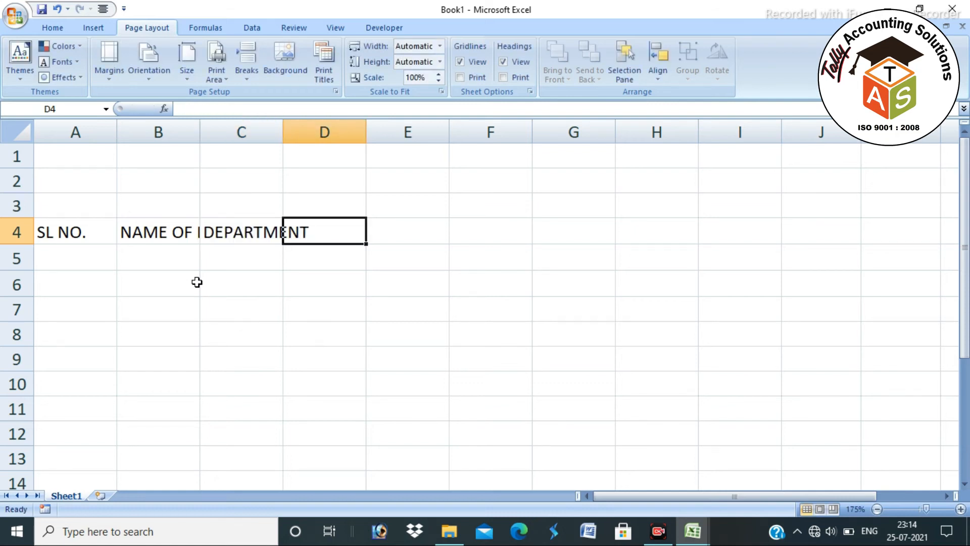
{"action": "type", "text": "EMP ID"}
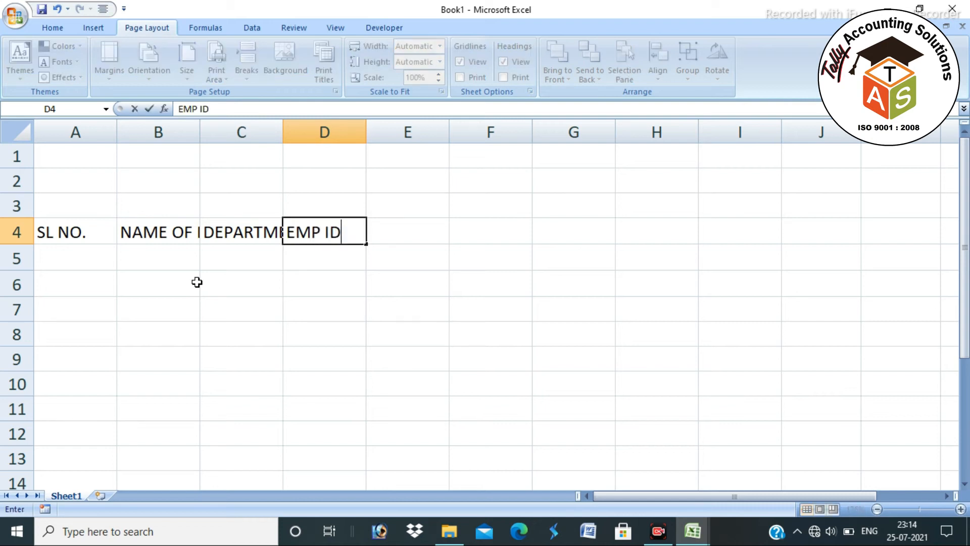
{"action": "key", "text": "Tab"}
{"action": "type", "text": "TIME IN"}
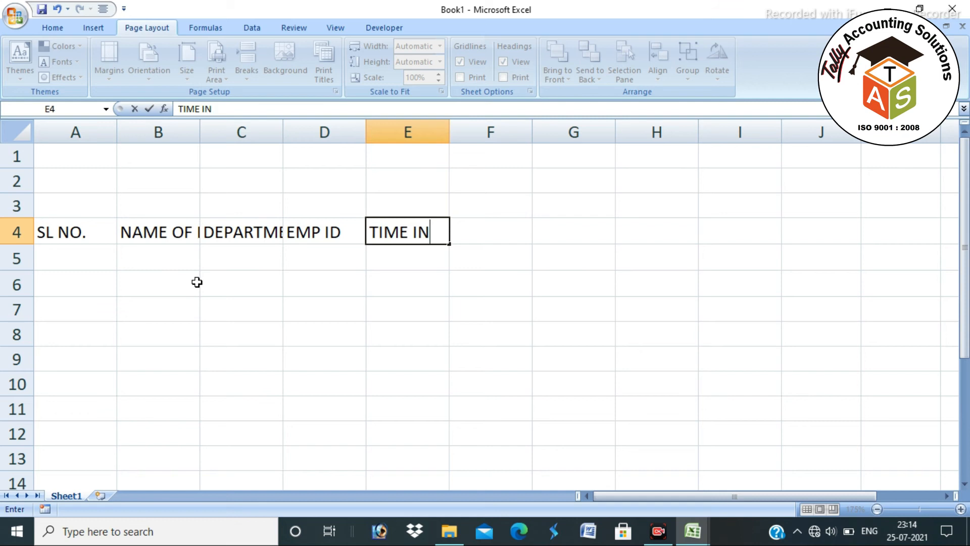
{"action": "key", "text": "Tab"}
{"action": "type", "text": "TIME OUT"}
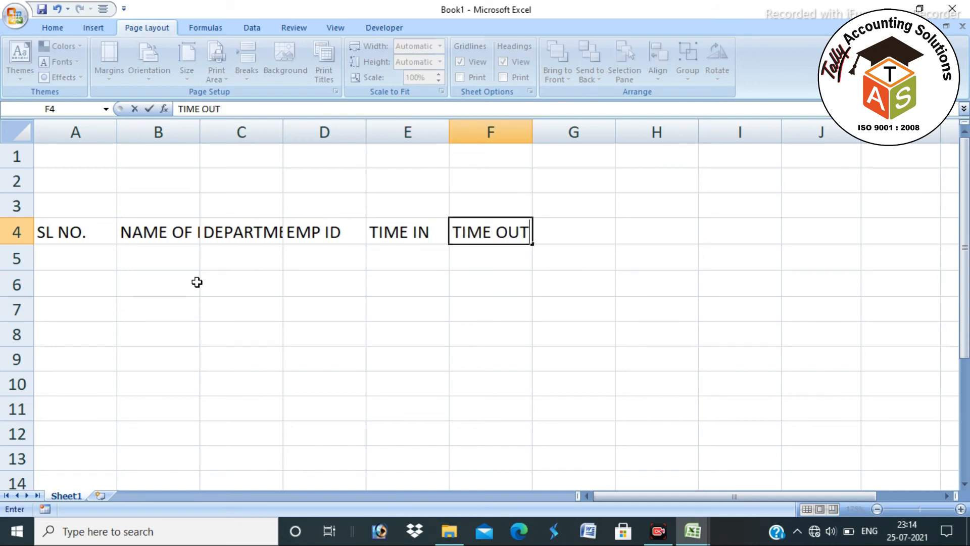
{"action": "key", "text": "Tab"}
- Insert a column before TIME OUT and enter the heading SIGNATURE in F4
{"action": "key", "text": "Left"}
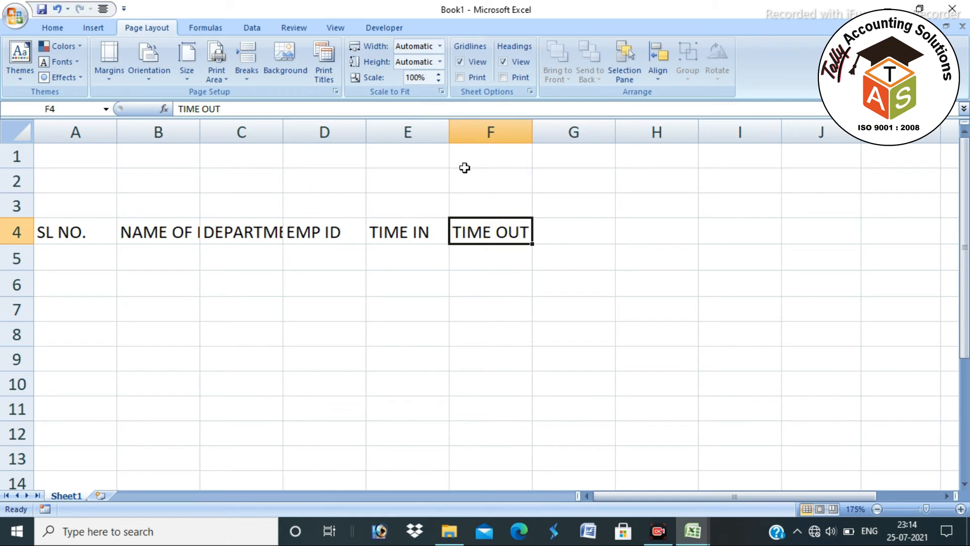
{"action": "right_click", "coordinate": [488, 132]}
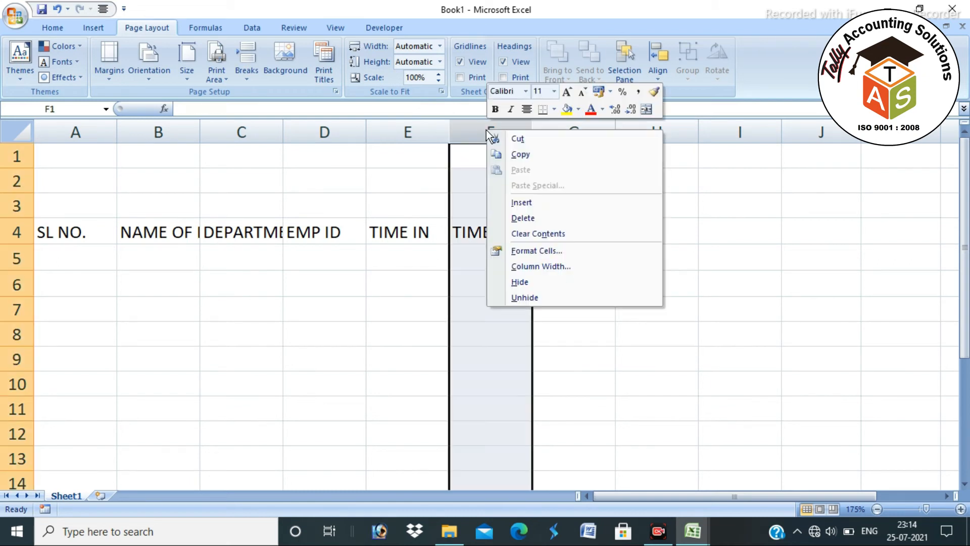
{"action": "left_click", "coordinate": [513, 203]}
{"action": "left_click", "coordinate": [498, 231]}
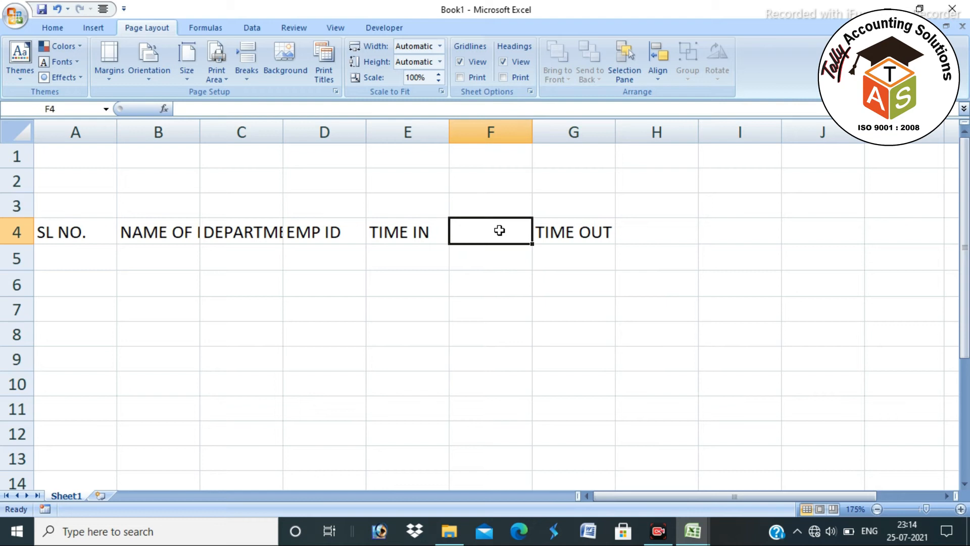
{"action": "type", "text": "SIGNATURE"}
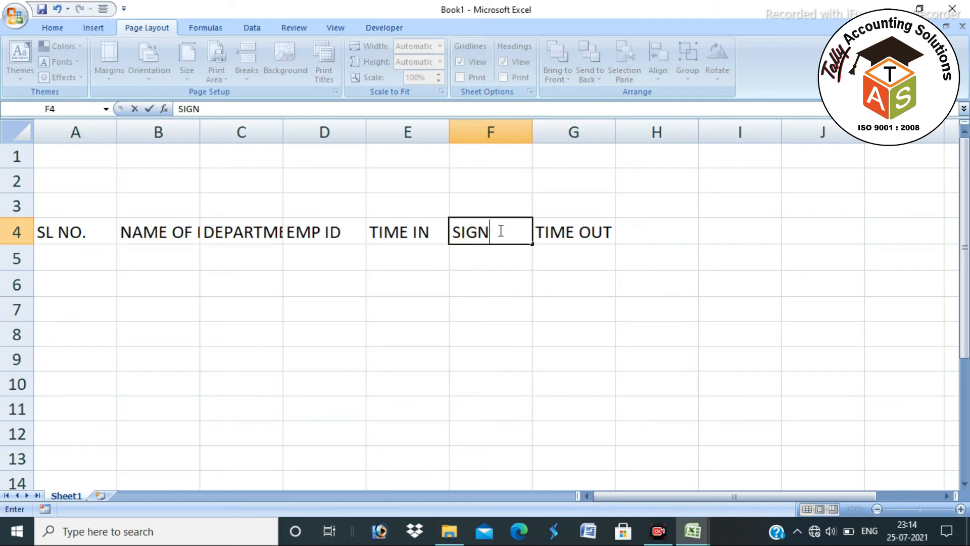
{"action": "key", "text": "Tab"}
- Enter the heading SIGANATURE in H4, after TIME OUT
{"action": "key", "text": "Tab"}
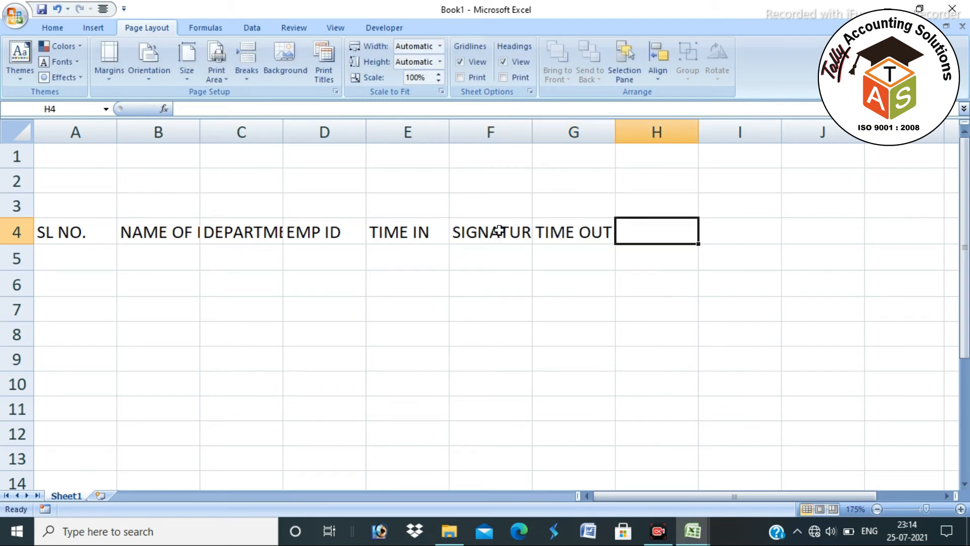
{"action": "type", "text": "SIGANATURE"}
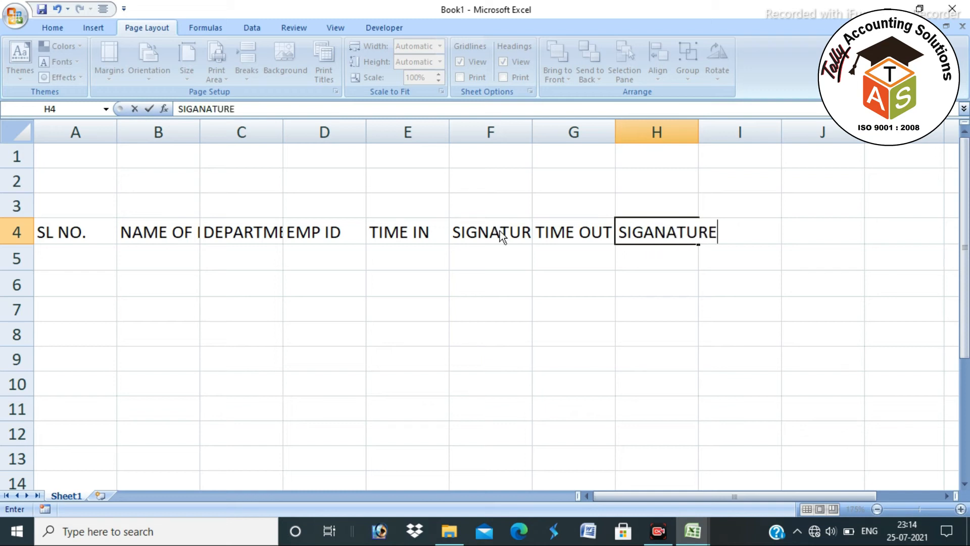
{"action": "key", "text": "Return"}
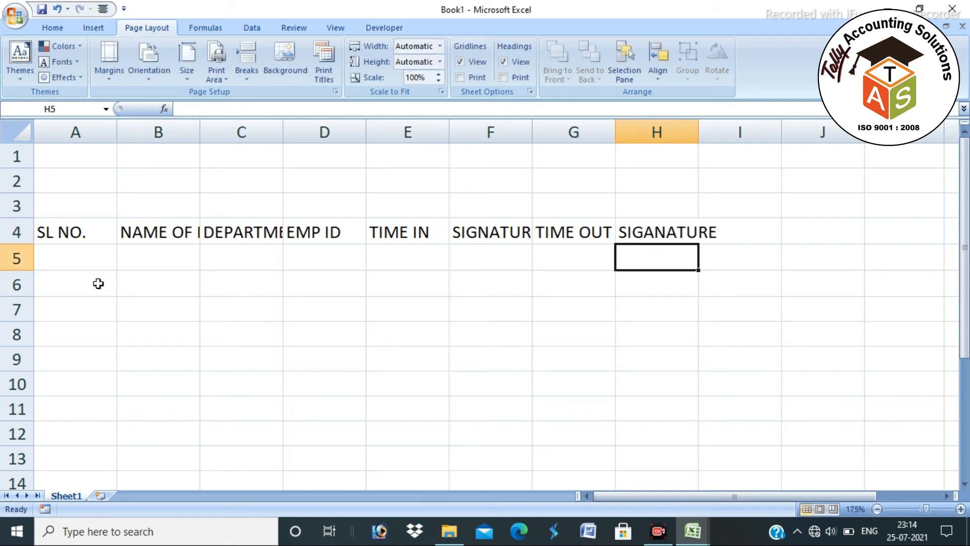
- Auto-fit the widths of columns A to I to their headings
{"action": "left_click", "coordinate": [151, 232]}
{"action": "left_click", "coordinate": [239, 232]}
{"action": "left_click", "coordinate": [350, 237]}
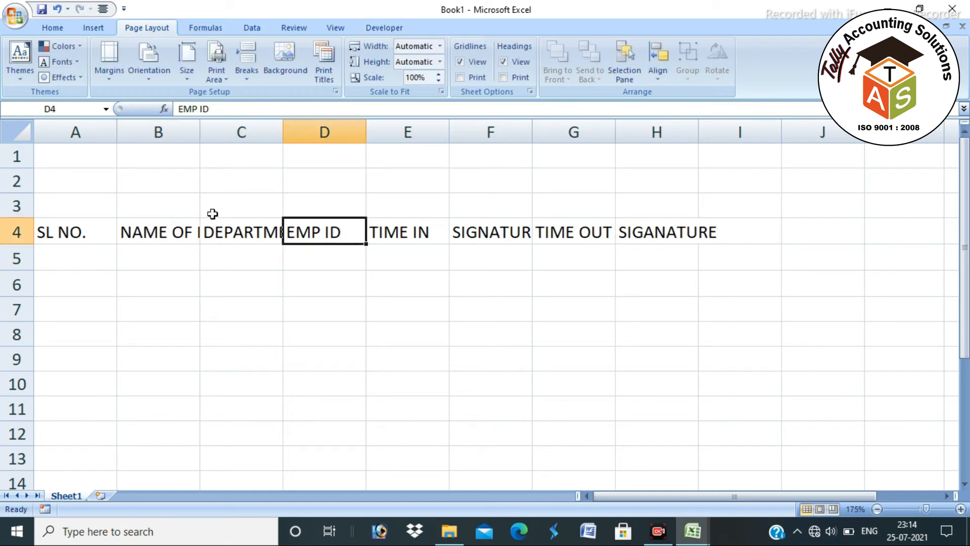
{"action": "left_click_drag", "start_coordinate": [58, 128], "coordinate": [716, 120]}
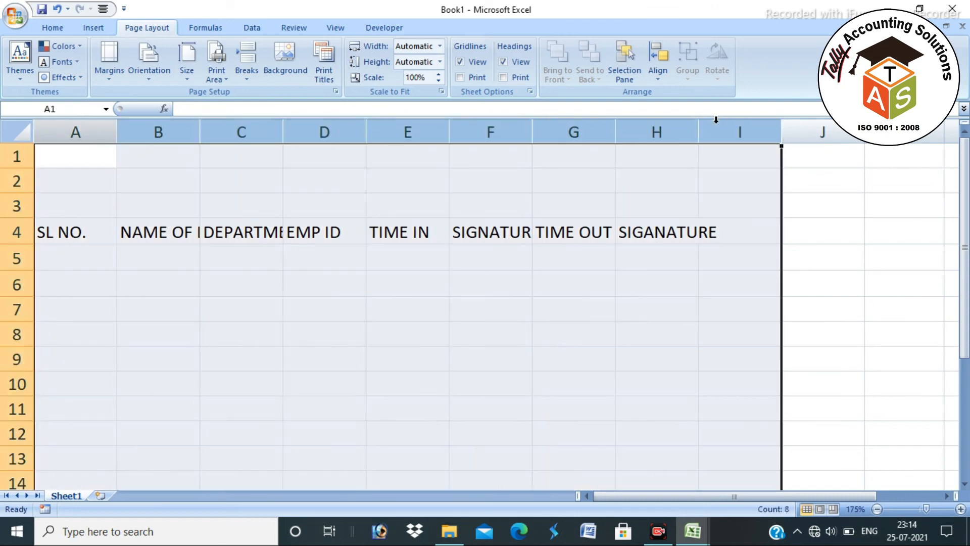
{"action": "double_click", "coordinate": [618, 126]}
{"action": "left_click", "coordinate": [158, 276]}
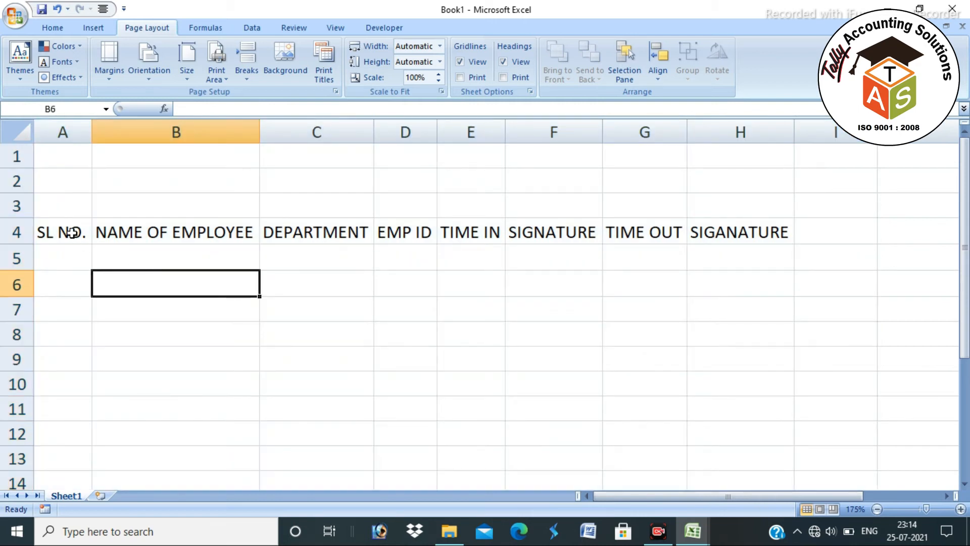
- Widen columns B to H beyond their headings, giving NAME OF EMPLOYEE the most room
{"action": "left_click", "coordinate": [180, 229]}
{"action": "left_click_drag", "start_coordinate": [259, 131], "coordinate": [344, 132]}
{"action": "left_click_drag", "start_coordinate": [457, 126], "coordinate": [468, 129]}
{"action": "left_click_drag", "start_coordinate": [530, 126], "coordinate": [572, 136]}
{"action": "left_click_drag", "start_coordinate": [638, 132], "coordinate": [655, 135]}
{"action": "left_click_drag", "start_coordinate": [758, 138], "coordinate": [857, 131]}
{"action": "scroll", "coordinate": [714, 181], "scroll_direction": "down", "scroll_amount": 1}
{"action": "scroll", "coordinate": [815, 143], "scroll_direction": "down", "scroll_amount": 1}
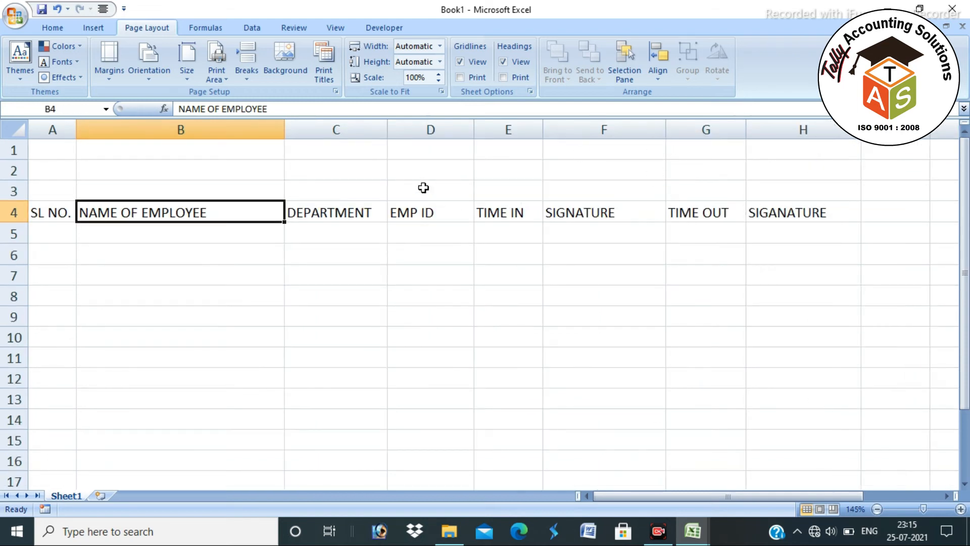
- Check in the print preview how the header row A4:H4 fits across the page
{"action": "left_click_drag", "start_coordinate": [53, 218], "coordinate": [753, 215]}
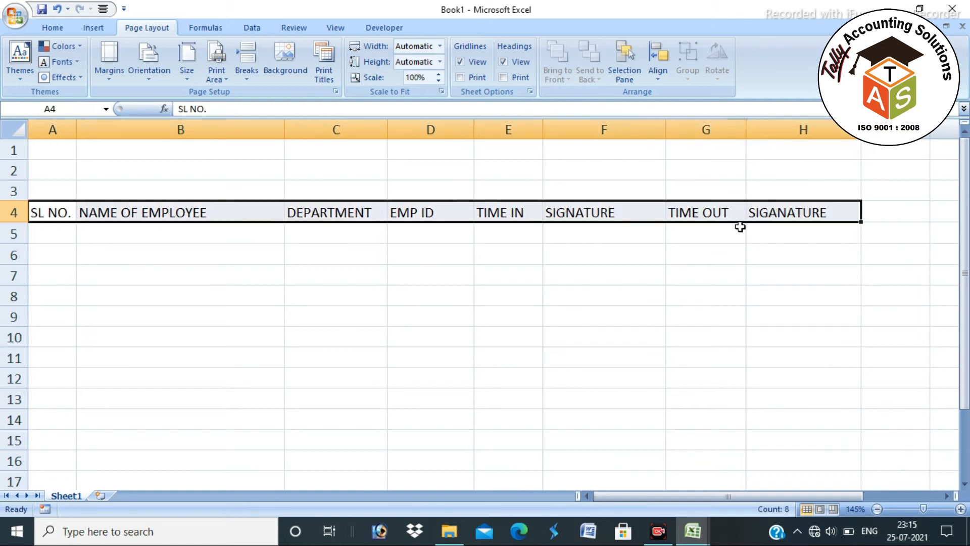
{"action": "key", "text": "ctrl+F2"}
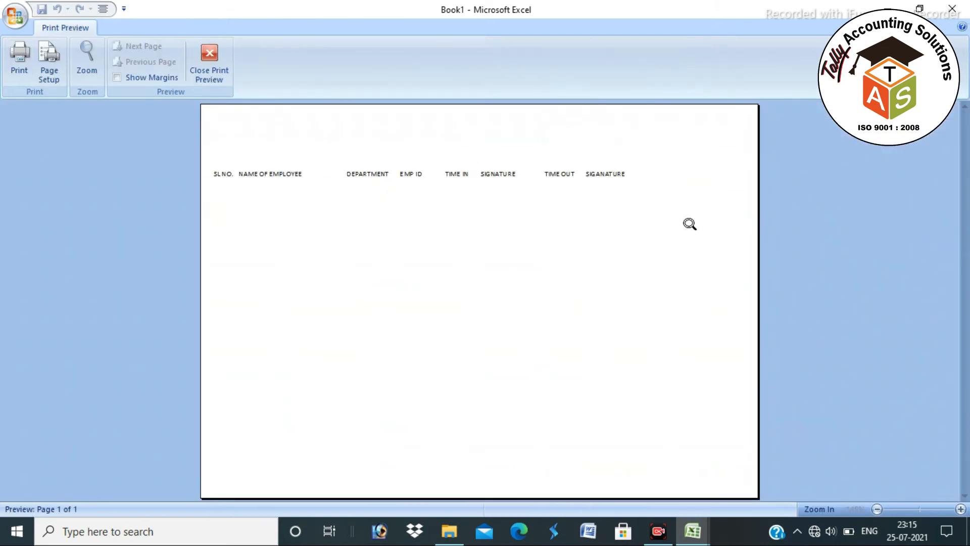
{"action": "key", "text": "Escape"}
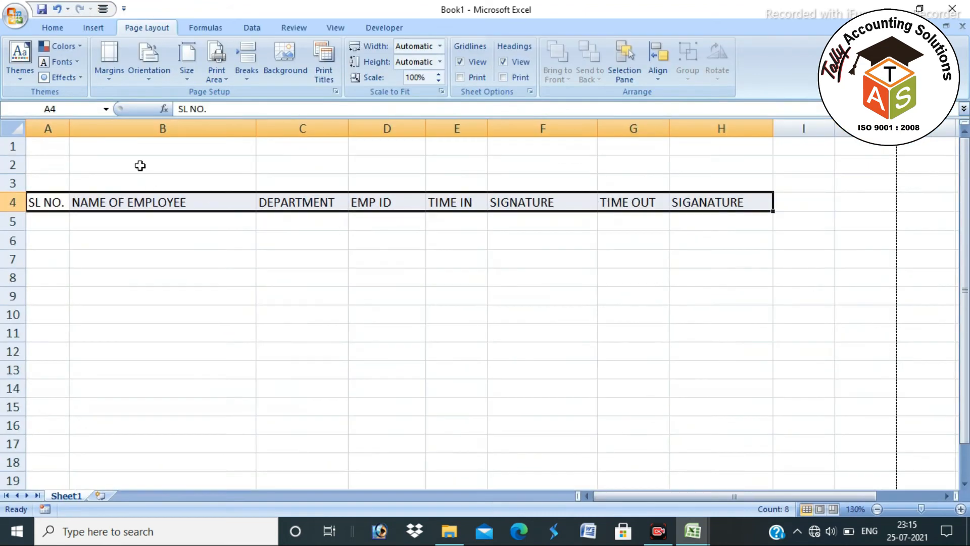
- Widen columns B, C, E, F and G to use more of the page width
{"action": "left_click", "coordinate": [140, 165]}
{"action": "left_click_drag", "start_coordinate": [256, 129], "coordinate": [291, 129]}
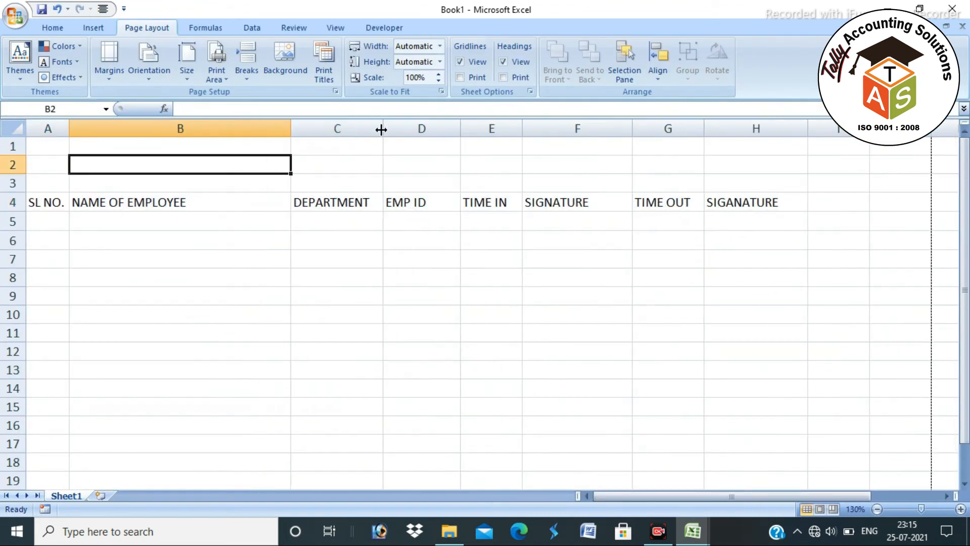
{"action": "left_click_drag", "start_coordinate": [382, 129], "coordinate": [396, 130]}
{"action": "left_click_drag", "start_coordinate": [527, 120], "coordinate": [551, 131]}
{"action": "left_click", "coordinate": [529, 141]}
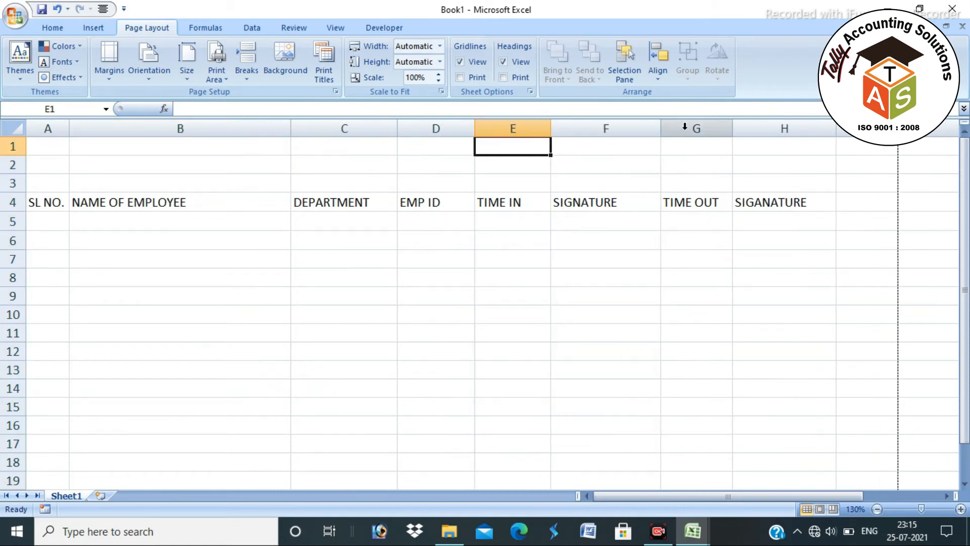
{"action": "left_click_drag", "start_coordinate": [660, 128], "coordinate": [679, 129]}
{"action": "left_click_drag", "start_coordinate": [751, 131], "coordinate": [765, 130]}
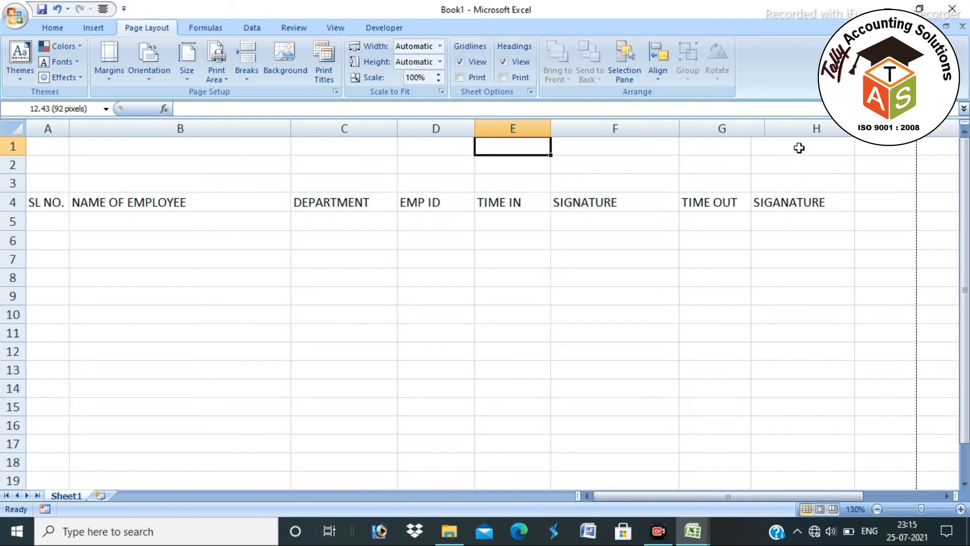
- Widen columns A, B, C and H until the table reaches the page-break line
{"action": "left_click_drag", "start_coordinate": [393, 132], "coordinate": [417, 132]}
{"action": "left_click_drag", "start_coordinate": [295, 125], "coordinate": [301, 133]}
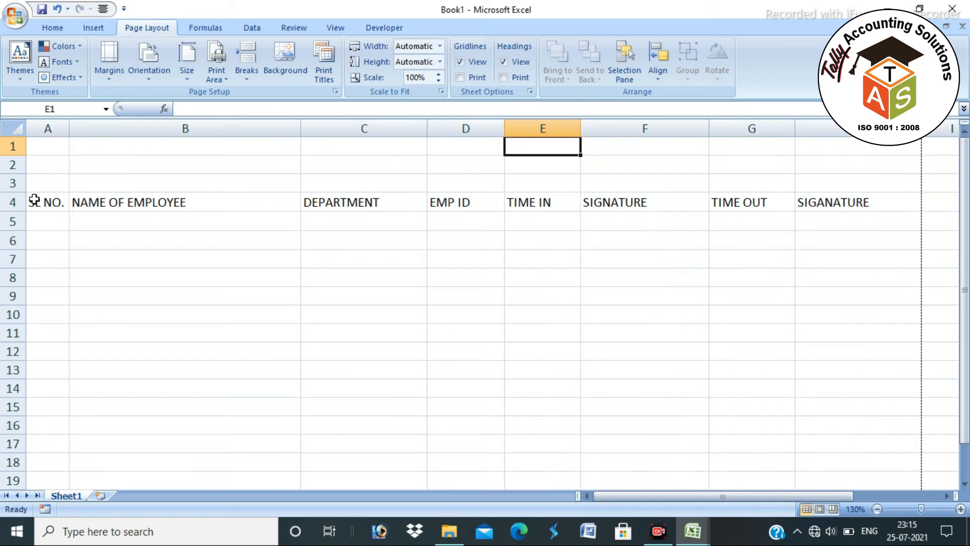
{"action": "left_click_drag", "start_coordinate": [69, 129], "coordinate": [75, 132]}
{"action": "left_click", "coordinate": [413, 227]}
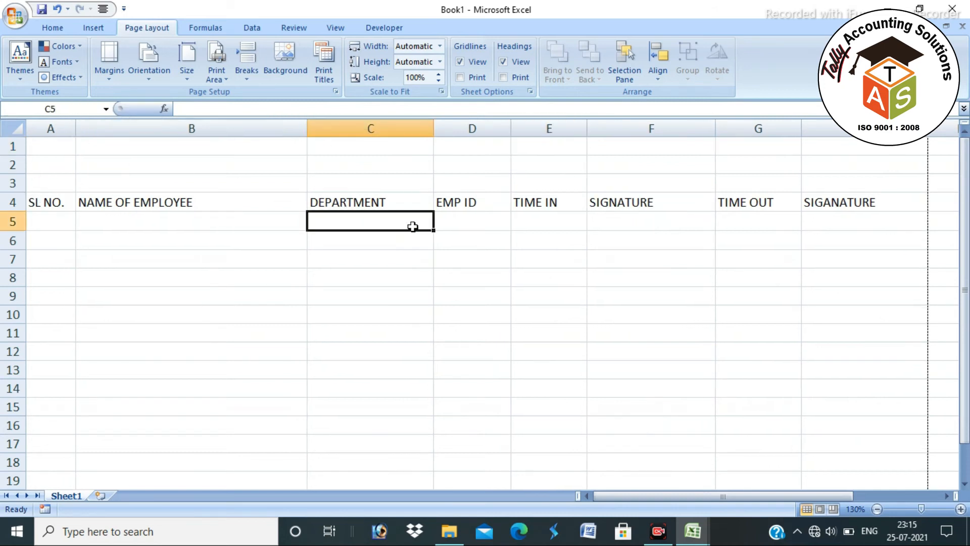
- Make the header row A4:H4 bold, centred and 12 pt
{"action": "left_click", "coordinate": [428, 126]}
{"action": "left_click", "coordinate": [411, 144]}
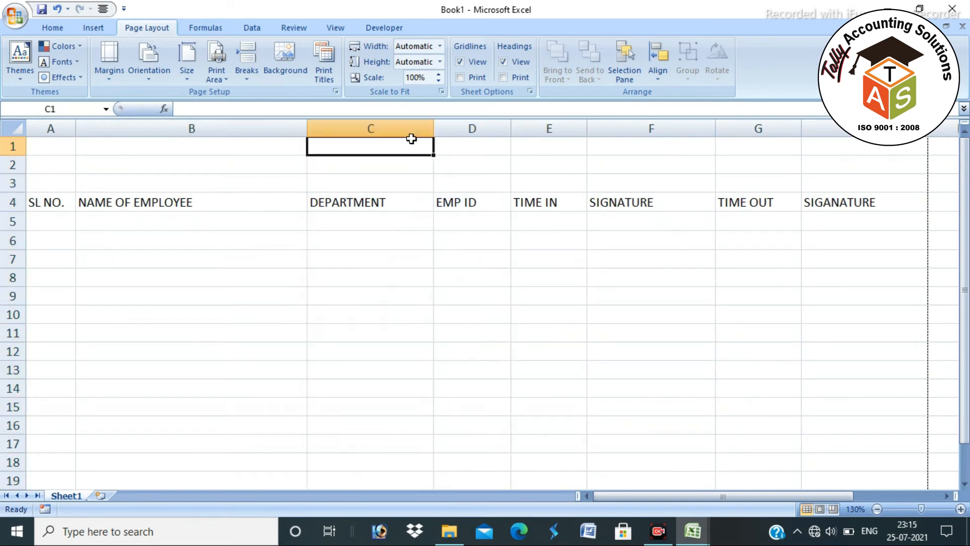
{"action": "left_click", "coordinate": [30, 203]}
{"action": "left_click_drag", "start_coordinate": [36, 199], "coordinate": [849, 202]}
{"action": "left_click", "coordinate": [57, 28]}
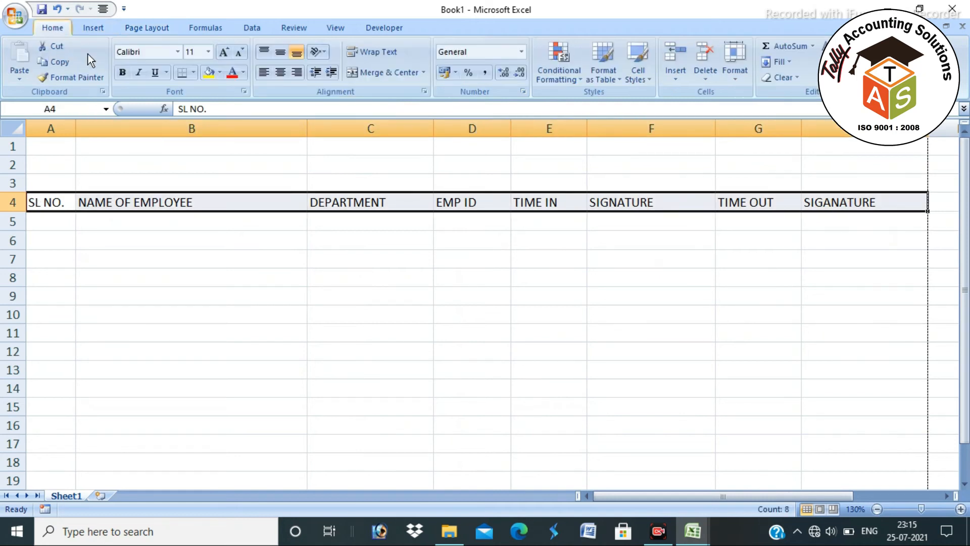
{"action": "left_click", "coordinate": [122, 72]}
{"action": "left_click", "coordinate": [277, 71]}
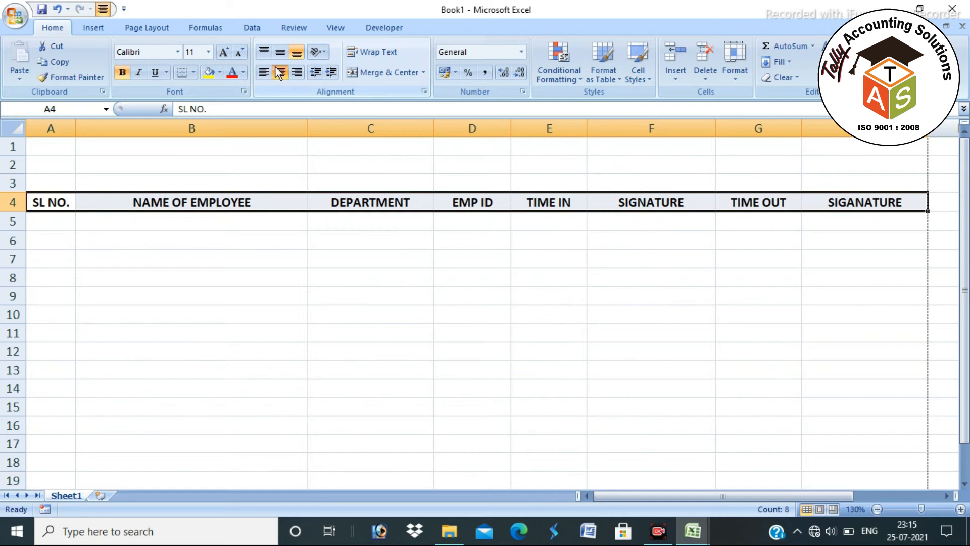
{"action": "left_click", "coordinate": [224, 52]}
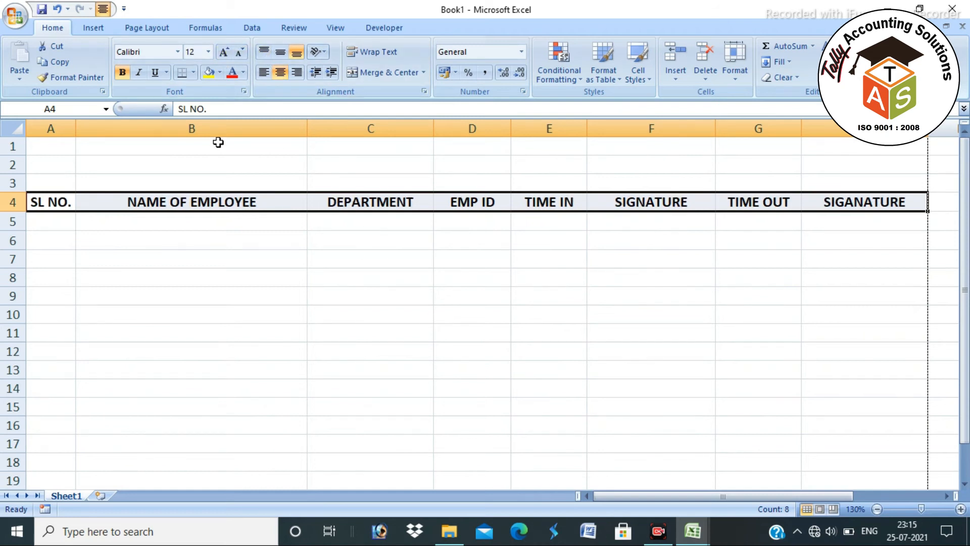
- Apply all borders to the header row A4:H4 and fill it with yellow
{"action": "left_click", "coordinate": [191, 73]}
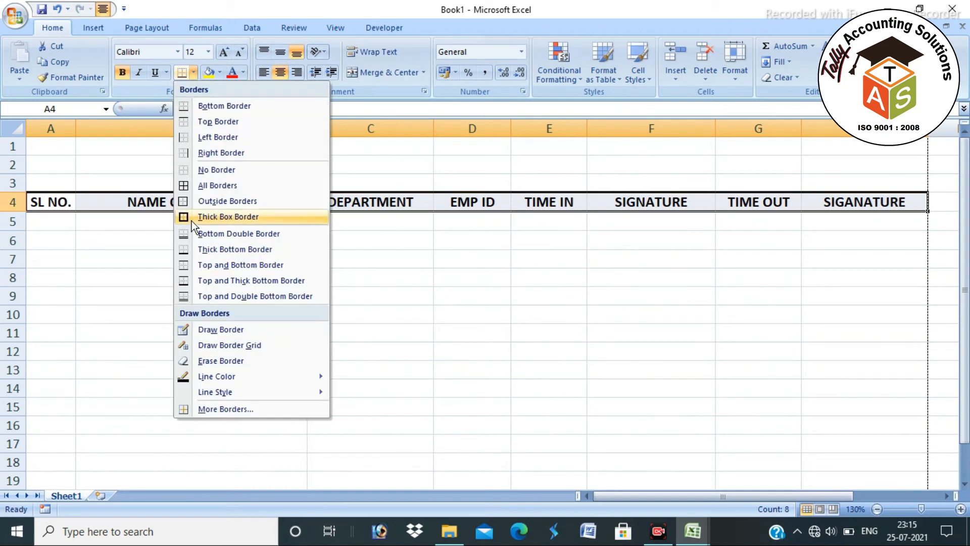
{"action": "left_click", "coordinate": [210, 180]}
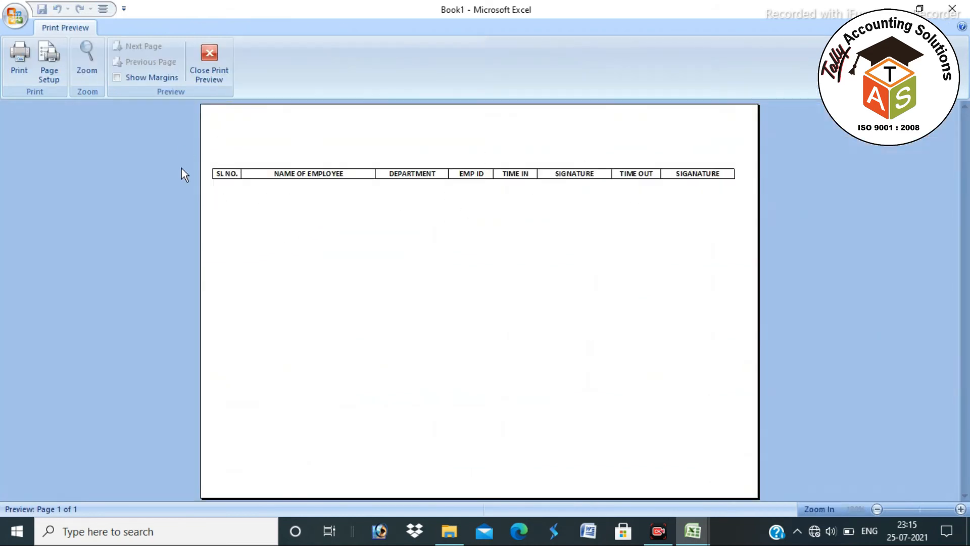
{"action": "key", "text": "Escape"}
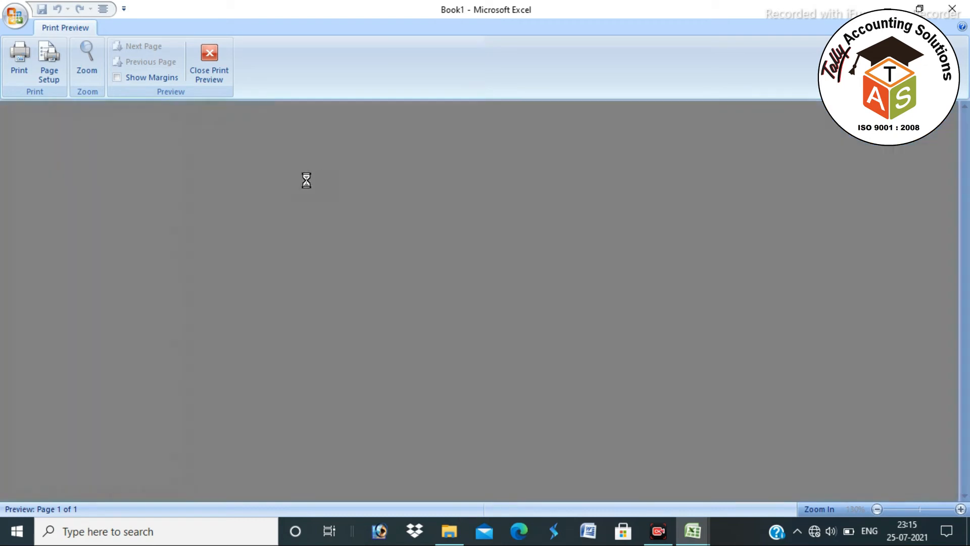
{"action": "left_click", "coordinate": [220, 73]}
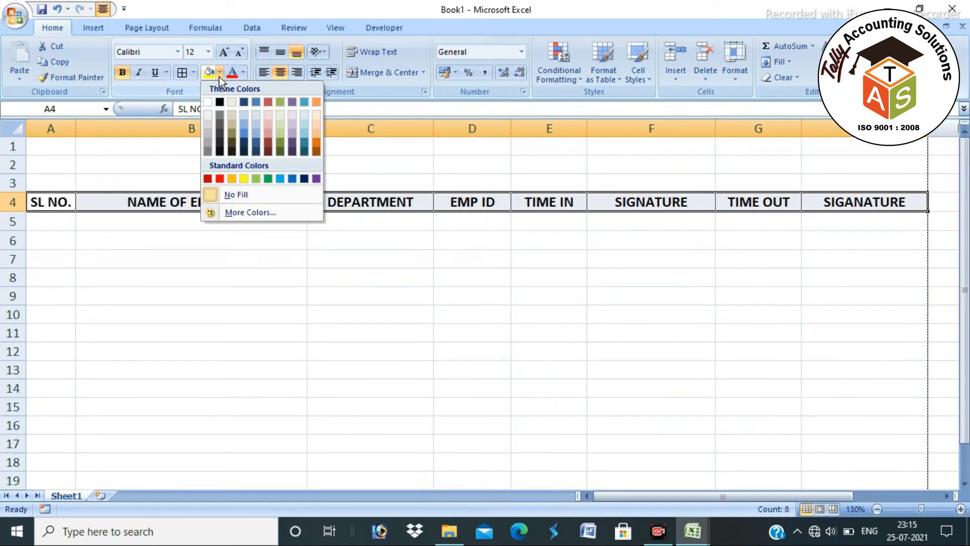
{"action": "left_click", "coordinate": [244, 179]}
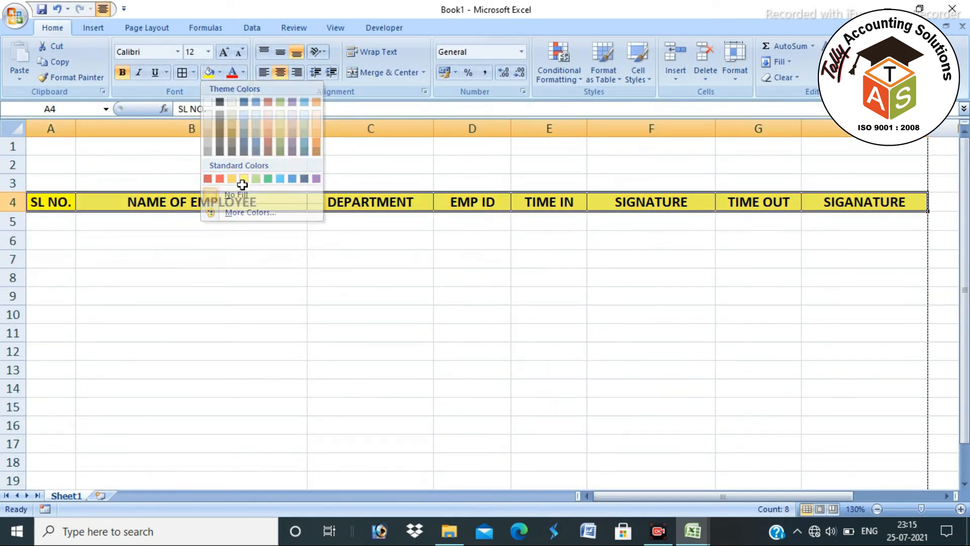
{"action": "left_click", "coordinate": [351, 256]}
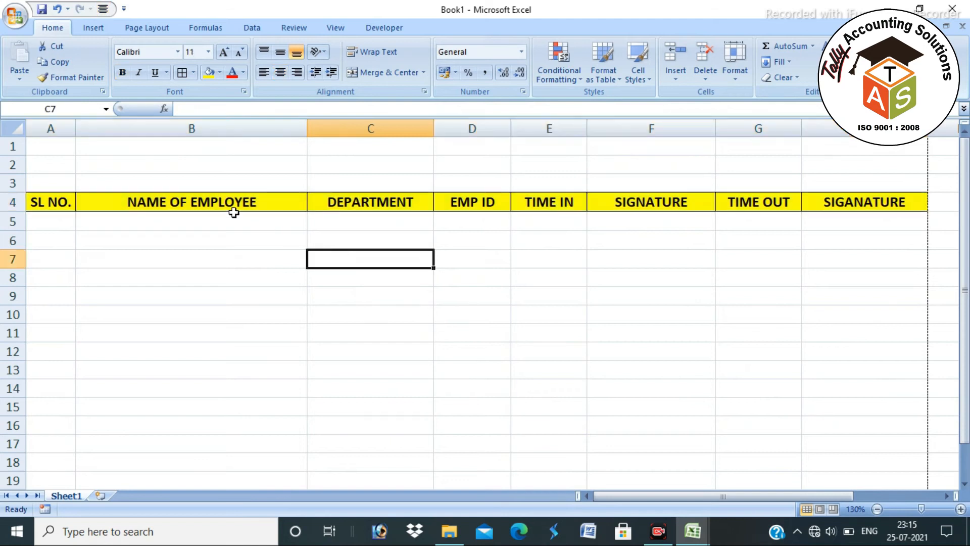
- Merge and centre A1:H1, and extend the same merging to rows 2 and 3
{"action": "left_click", "coordinate": [51, 145]}
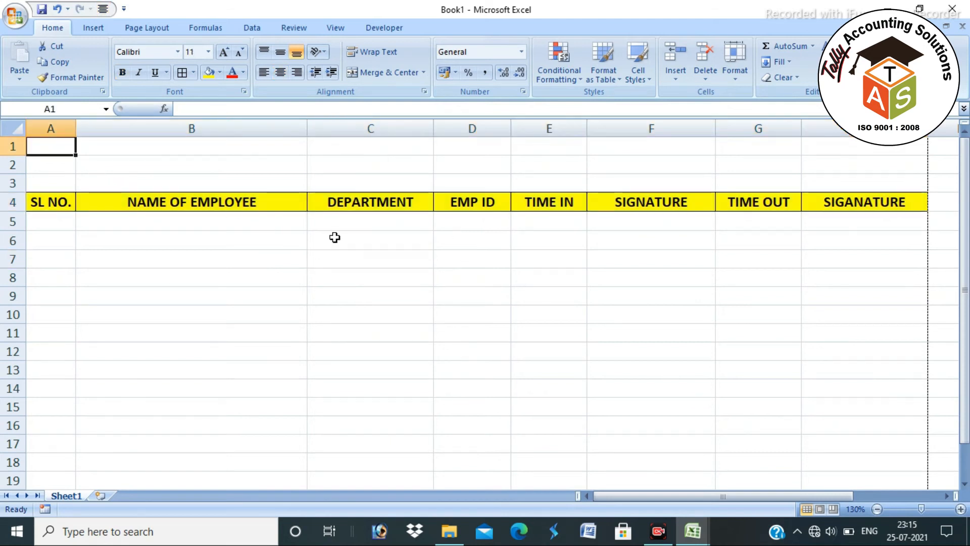
{"action": "left_click_drag", "start_coordinate": [54, 145], "coordinate": [867, 149]}
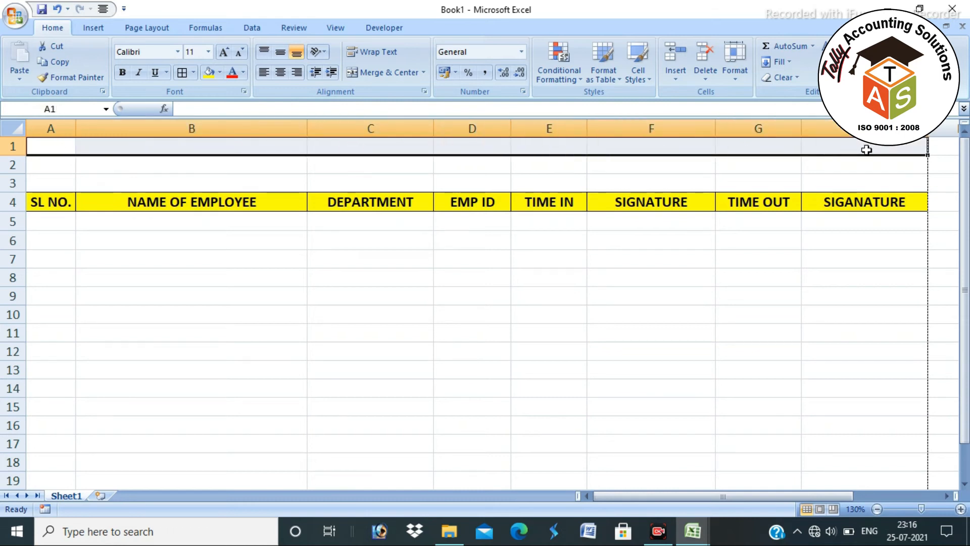
{"action": "left_click", "coordinate": [376, 75]}
{"action": "left_click_drag", "start_coordinate": [929, 155], "coordinate": [930, 192]}
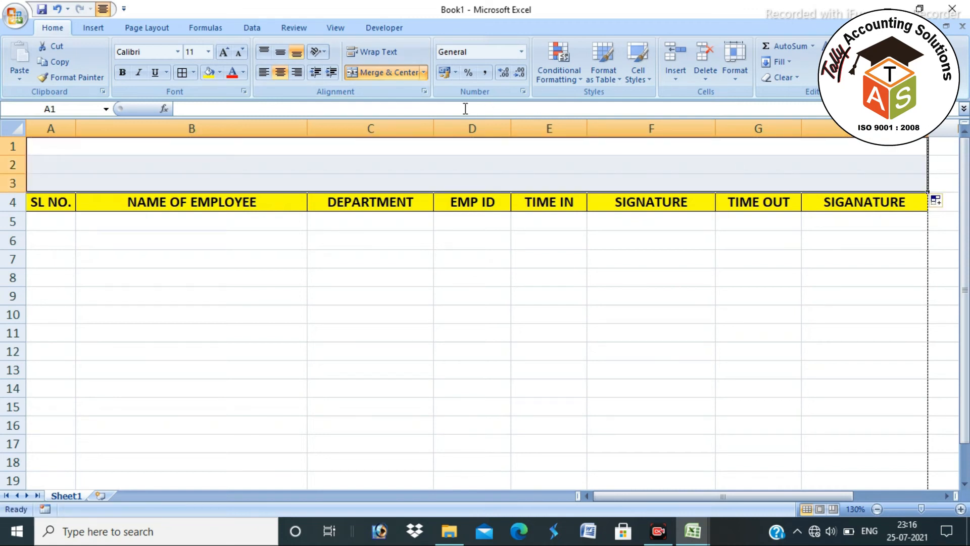
{"action": "left_click", "coordinate": [463, 146]}
{"action": "left_click", "coordinate": [460, 169]}
{"action": "left_click", "coordinate": [461, 182]}
{"action": "left_click", "coordinate": [462, 169]}
{"action": "left_click", "coordinate": [462, 180]}
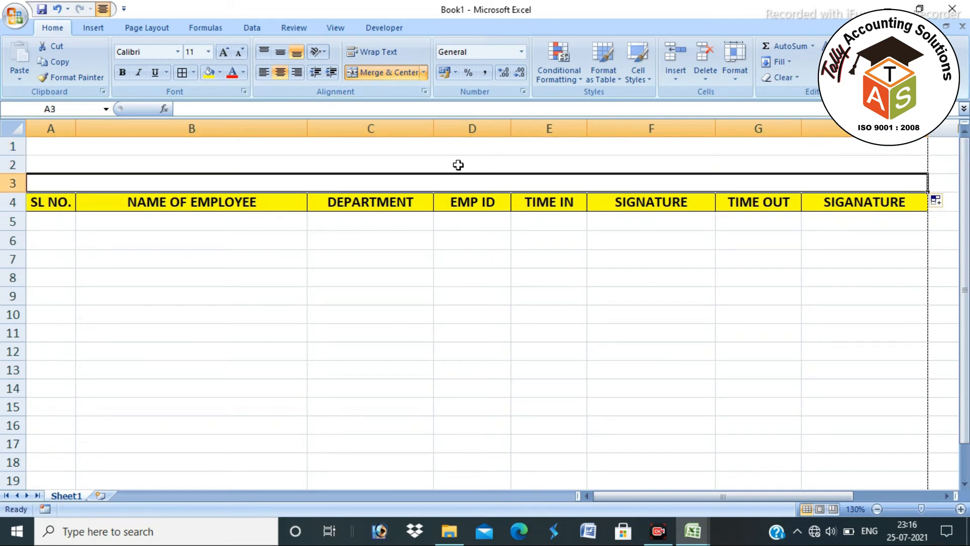
{"action": "left_click", "coordinate": [453, 161]}
- Enter the title ".... VIJAY LAXMI TRANSPORT ...." in row 1 and "DAILY ATTENDANCE REGISTER" in row 2
{"action": "left_click", "coordinate": [453, 146]}
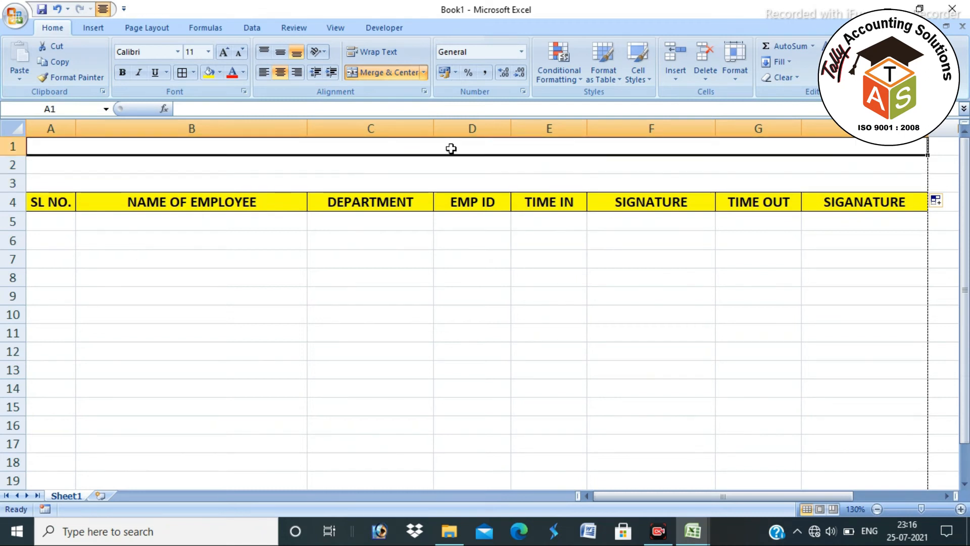
{"action": "type", "text": ".... VIJAY"}
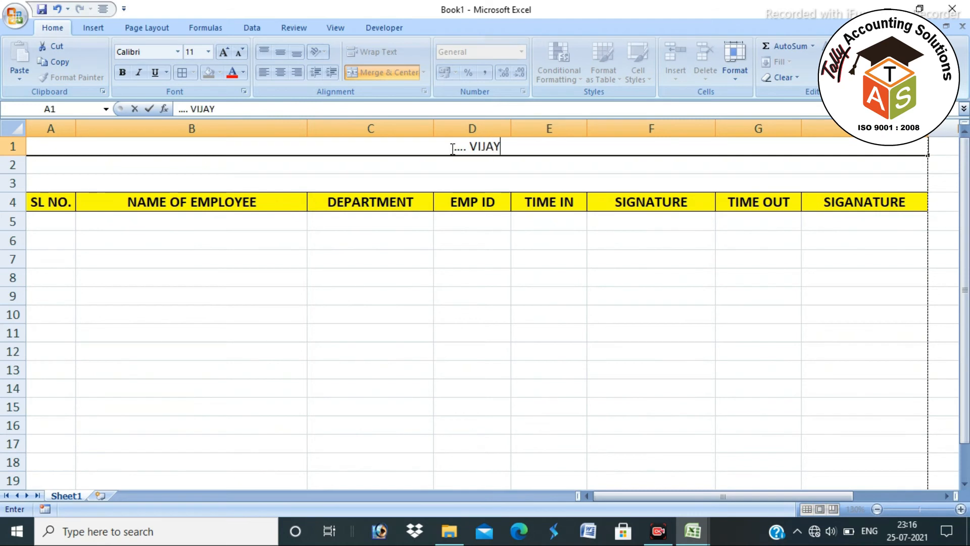
{"action": "type", "text": " LAXMI TRANS"}
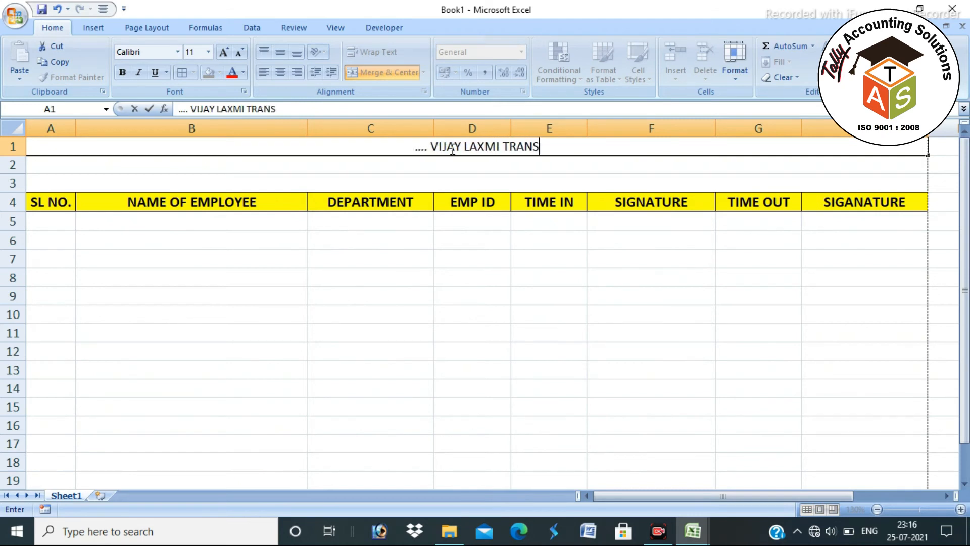
{"action": "type", "text": "PORT ...."}
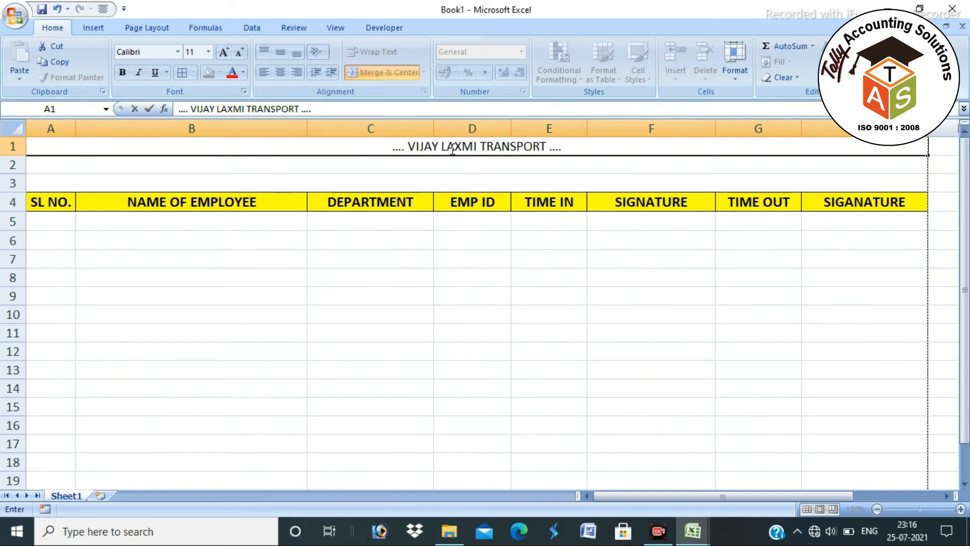
{"action": "key", "text": "Return"}
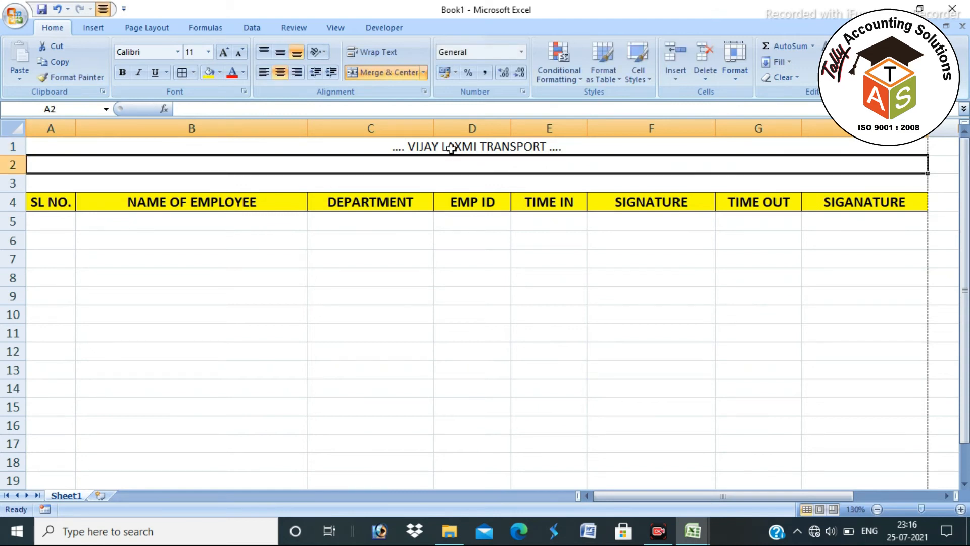
{"action": "type", "text": "DAILY ATT"}
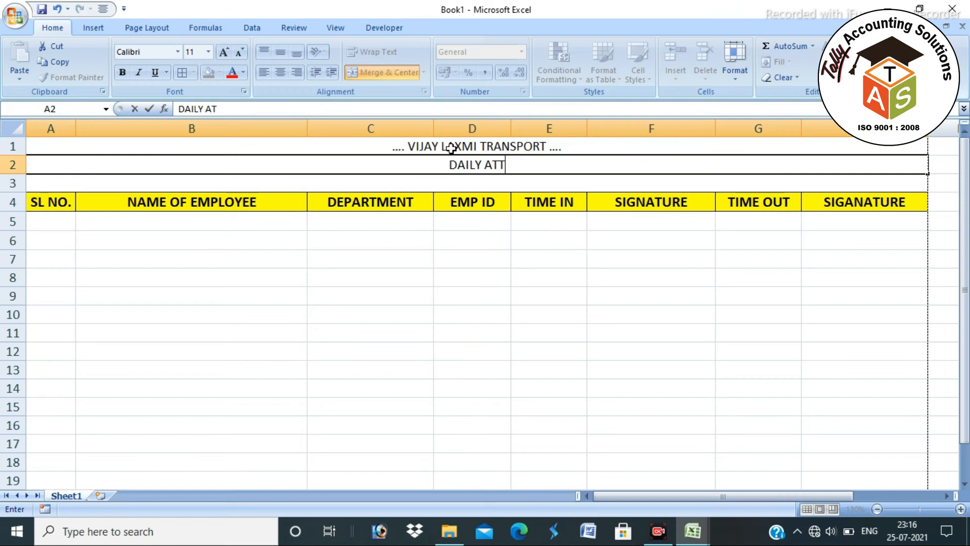
{"action": "type", "text": "ENDANCE RE"}
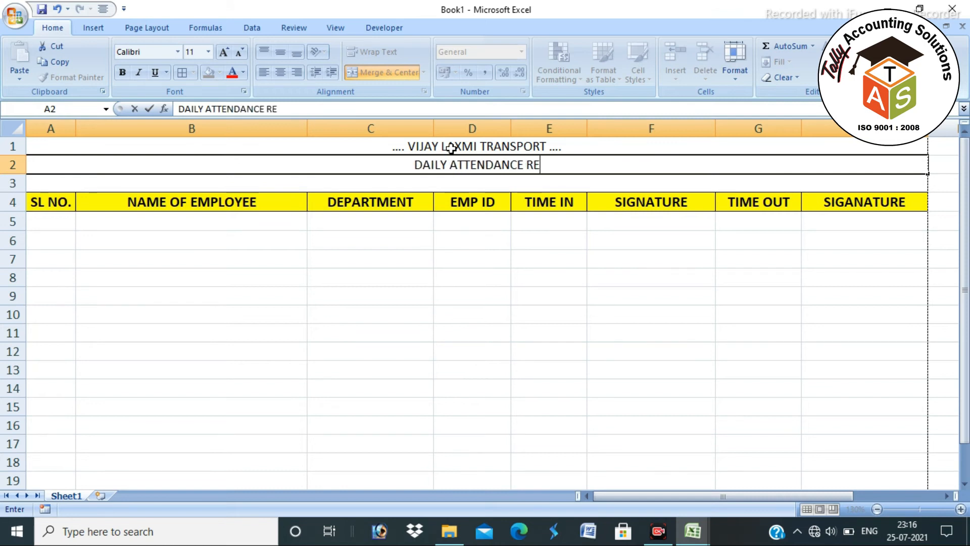
{"action": "type", "text": "GISTER"}
{"action": "key", "text": "Return"}
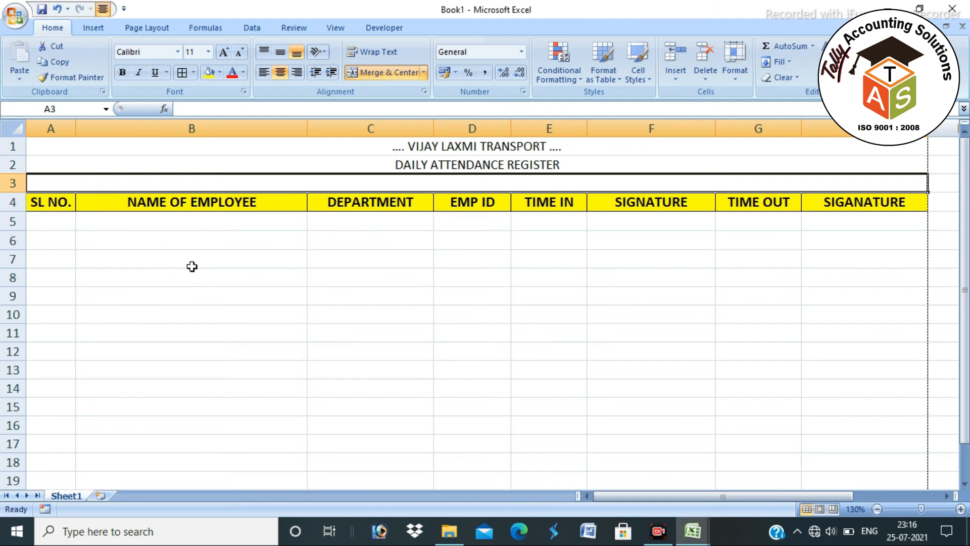
- Format the company title in row 1 as bold 24 pt Arial Black in red
{"action": "left_click", "coordinate": [429, 144]}
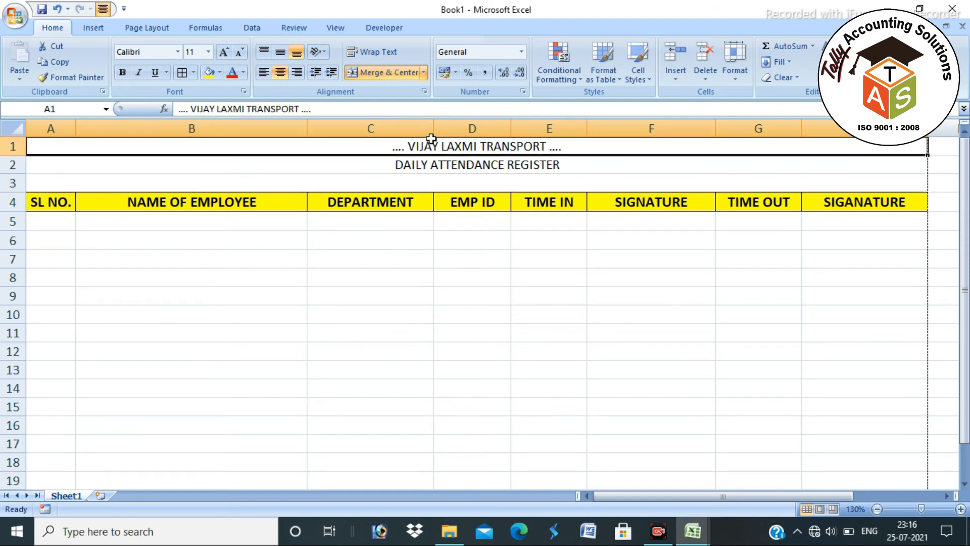
{"action": "left_click", "coordinate": [224, 51]}
{"action": "left_click", "coordinate": [224, 51]}
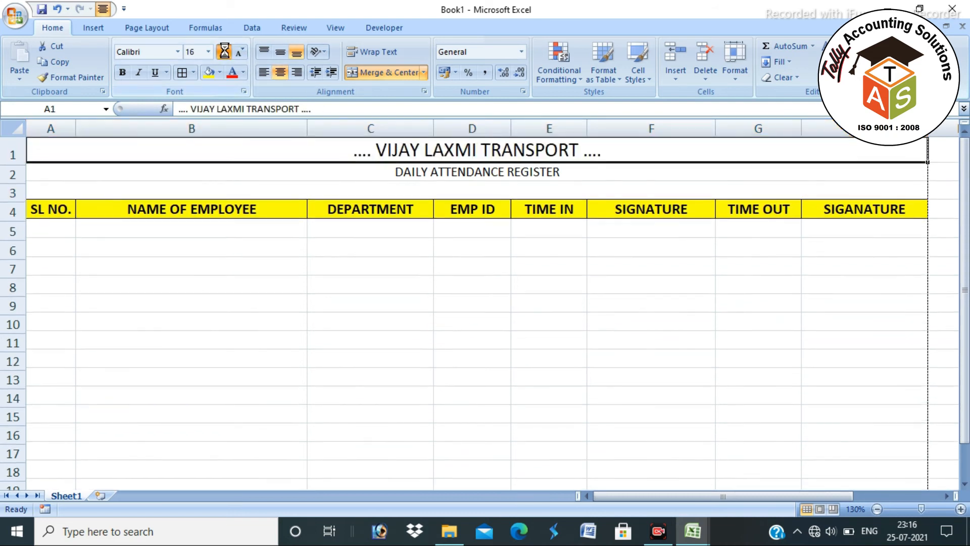
{"action": "left_click", "coordinate": [224, 51]}
{"action": "left_click", "coordinate": [223, 51]}
{"action": "left_click", "coordinate": [122, 72]}
{"action": "left_click", "coordinate": [177, 51]}
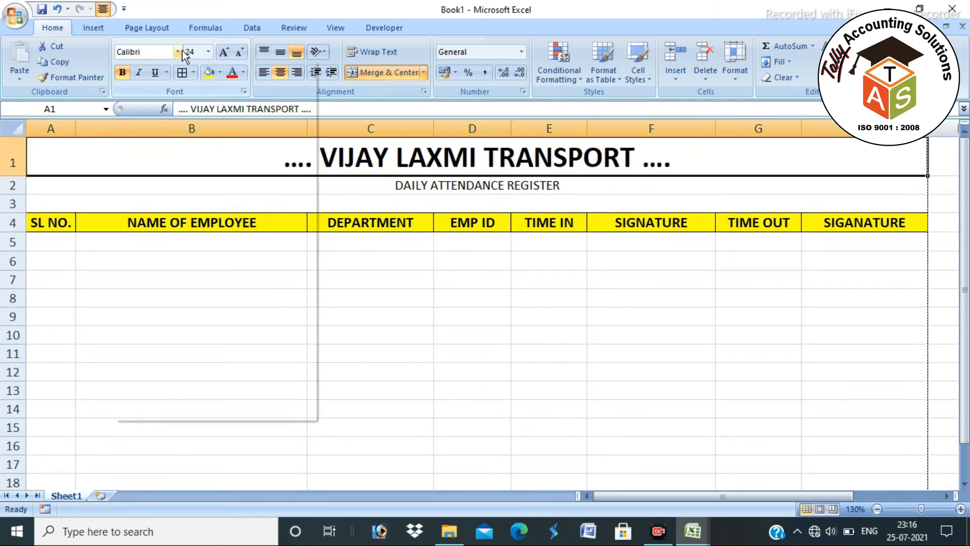
{"action": "left_click", "coordinate": [172, 200]}
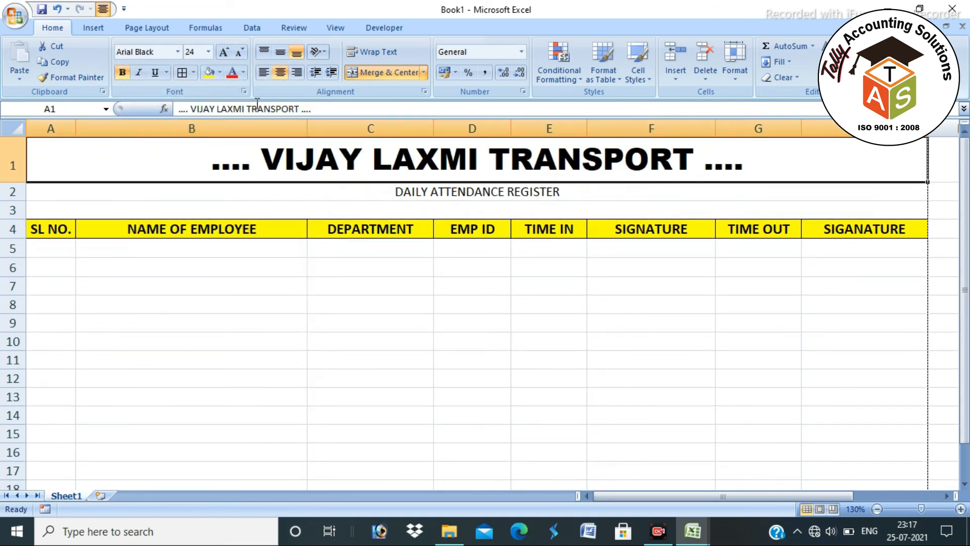
{"action": "left_click", "coordinate": [232, 72]}
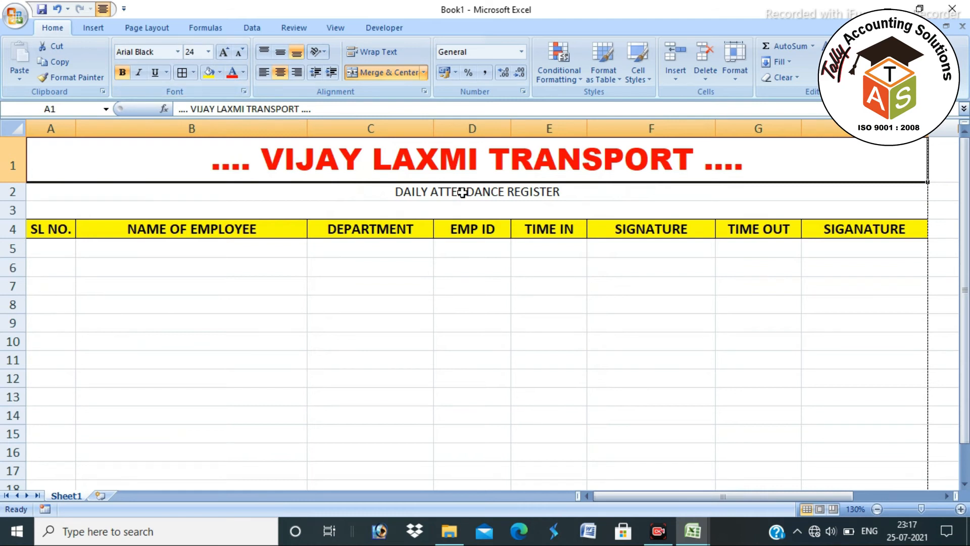
- Make the DAILY ATTENDANCE REGISTER line in row 2 bold and increase its font size
{"action": "left_click", "coordinate": [459, 191]}
{"action": "left_click", "coordinate": [124, 70]}
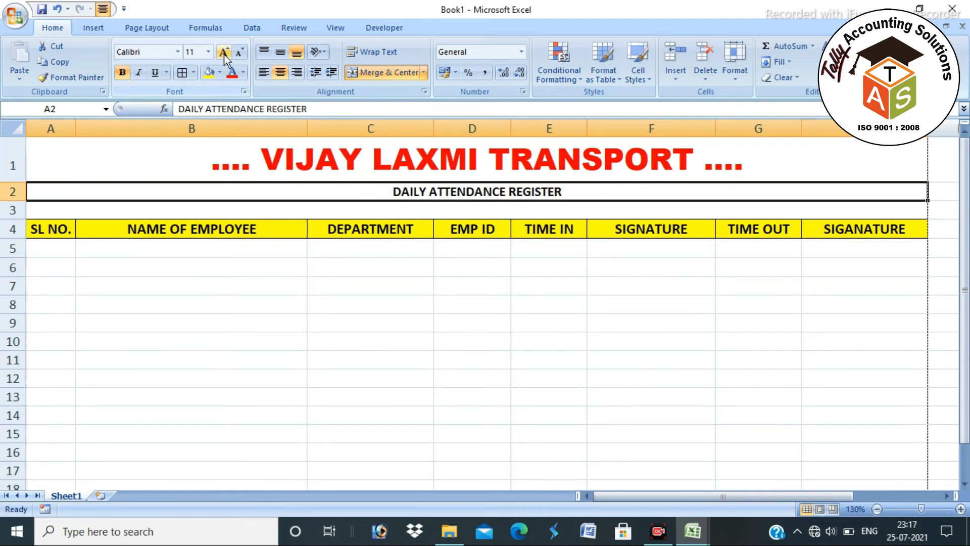
{"action": "left_click", "coordinate": [223, 51]}
{"action": "left_click", "coordinate": [444, 216]}
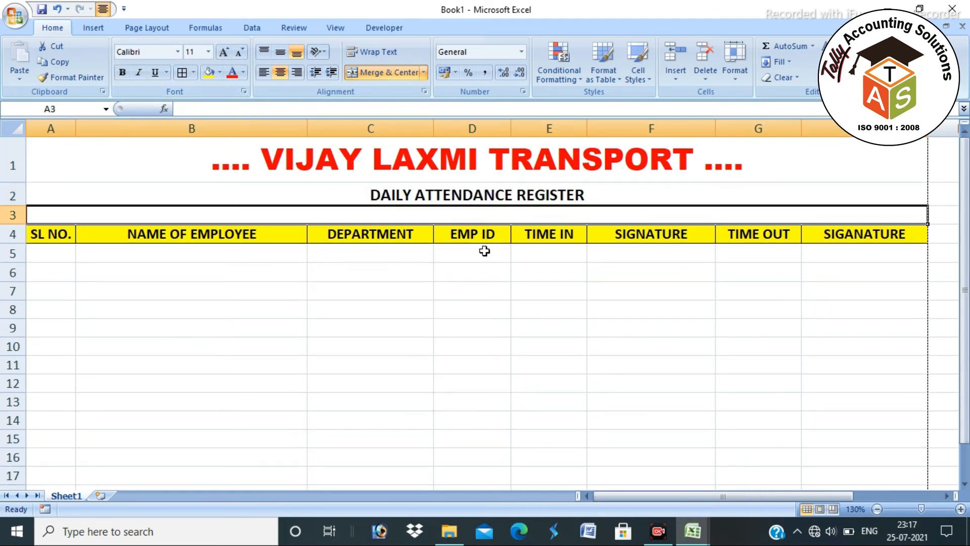
{"action": "type", "text": "1."}
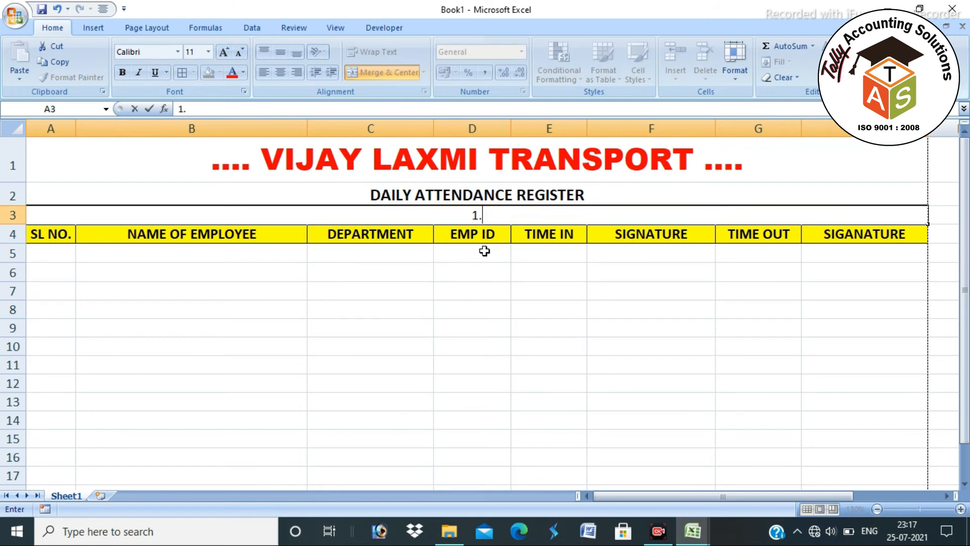
{"action": "key", "text": "Escape"}
{"action": "type", "text": "26"}
{"action": "key", "text": "Escape"}
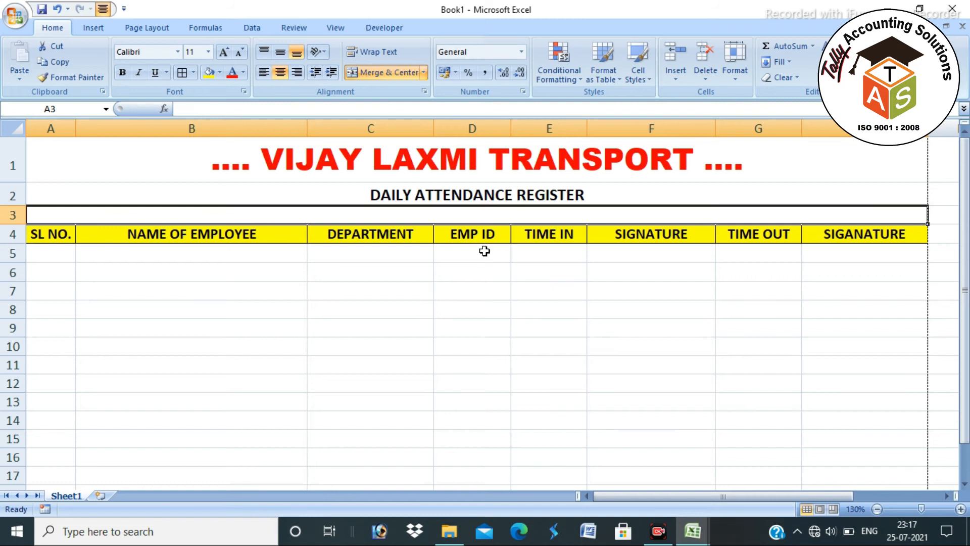
{"action": "type", "text": "5"}
{"action": "key", "text": "Escape"}
{"action": "type", "text": "43"}
{"action": "key", "text": "Escape"}
- Enter the date 1.8.2021 in merged row 3 and make it bold at 14 pt
{"action": "type", "text": "1.8.2021"}
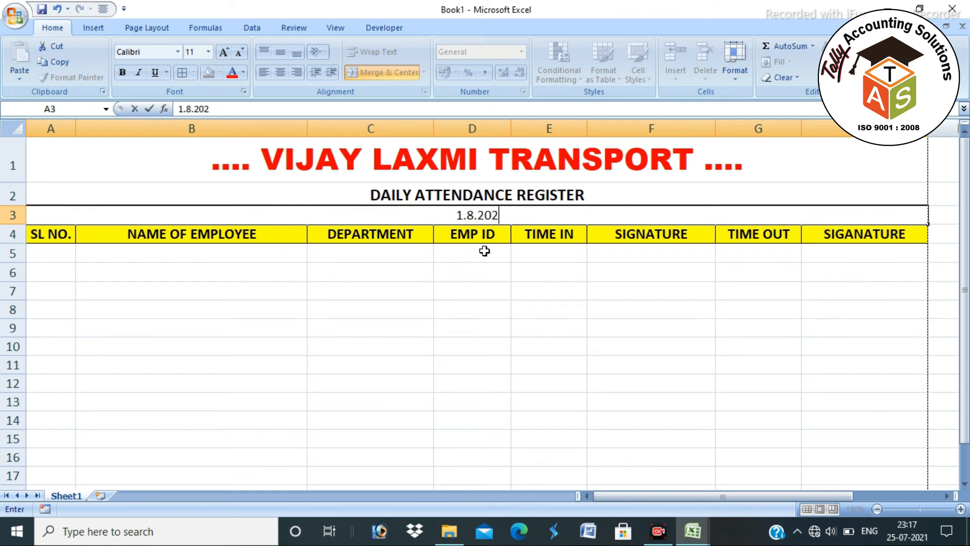
{"action": "key", "text": "Return"}
{"action": "key", "text": "Up"}
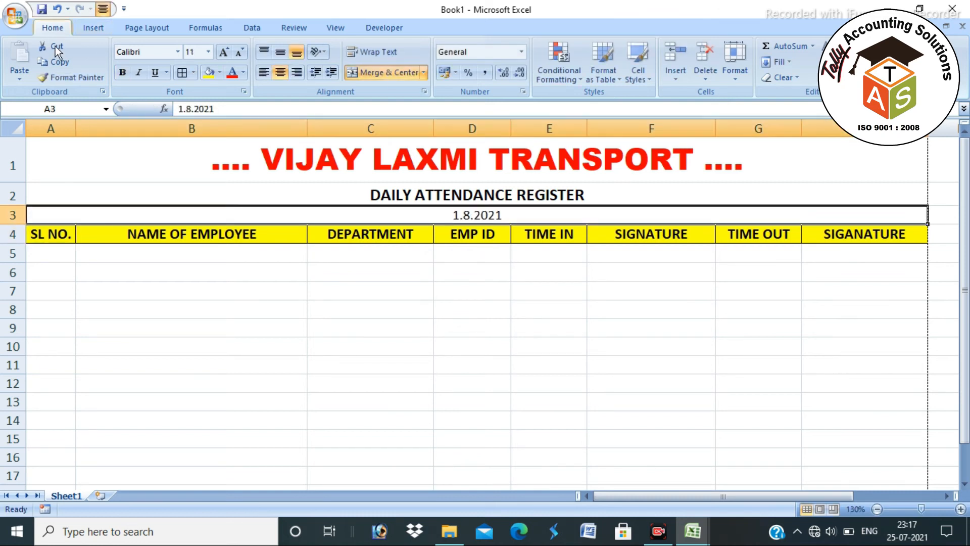
{"action": "left_click", "coordinate": [224, 52]}
{"action": "left_click", "coordinate": [223, 51]}
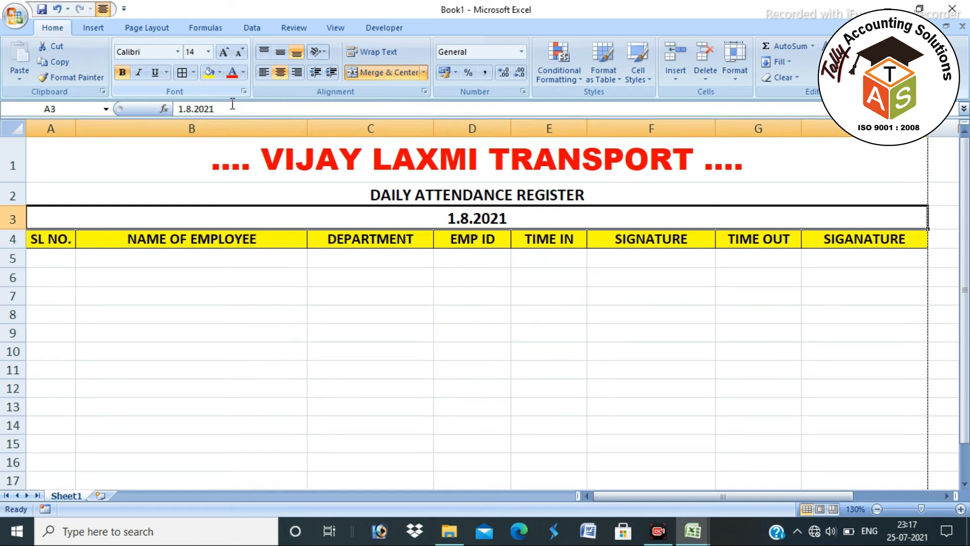
{"action": "left_click", "coordinate": [220, 289]}
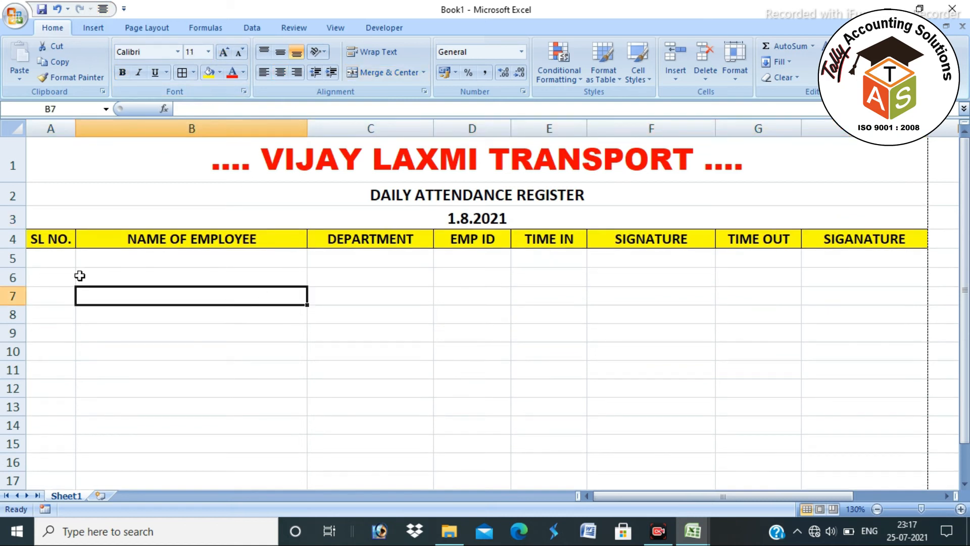
- Number the SL NO. column from 1 to 20 in A5:A24 by extending the series from 1 and 2
{"action": "left_click", "coordinate": [40, 261]}
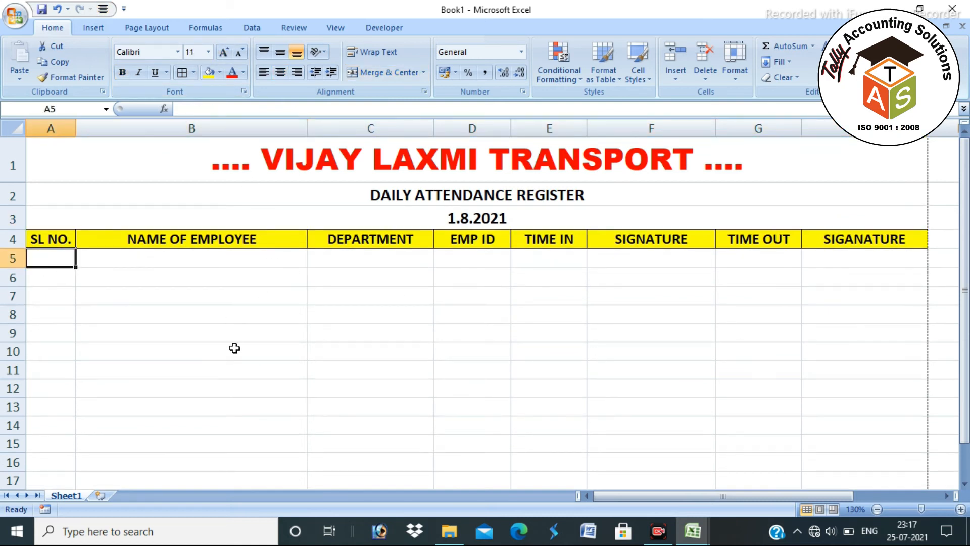
{"action": "type", "text": "1"}
{"action": "key", "text": "Return"}
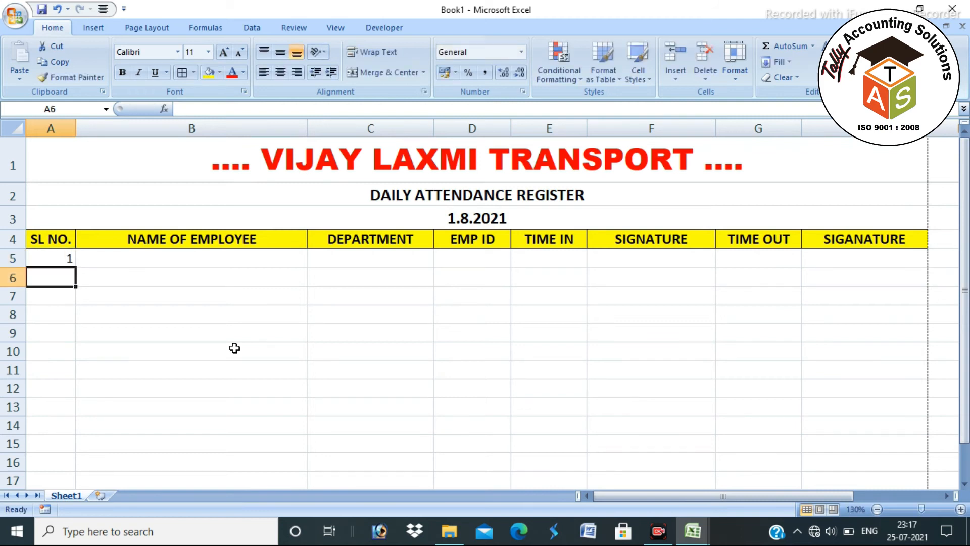
{"action": "type", "text": "2"}
{"action": "key", "text": "Return"}
{"action": "left_click_drag", "start_coordinate": [56, 257], "coordinate": [54, 277]}
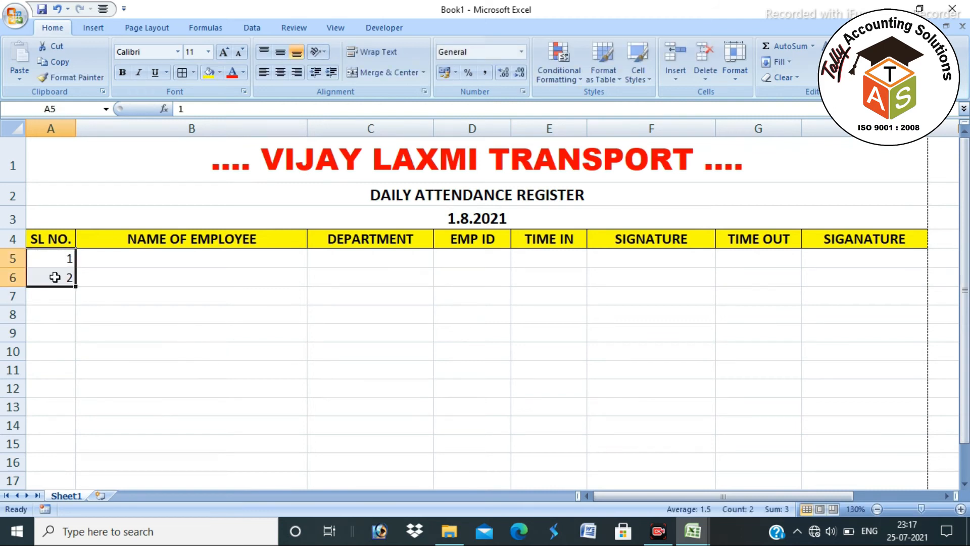
{"action": "left_click", "coordinate": [77, 290]}
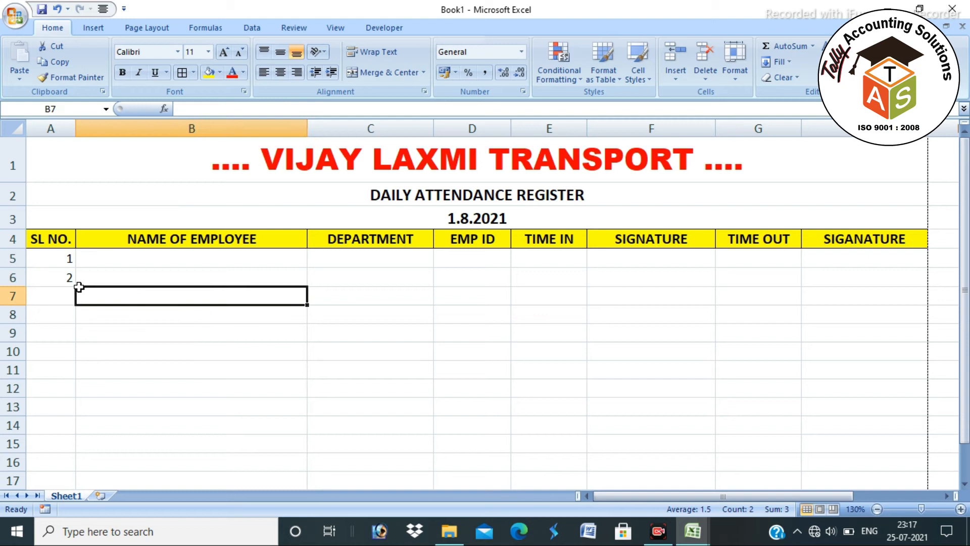
{"action": "left_click_drag", "start_coordinate": [54, 260], "coordinate": [83, 309]}
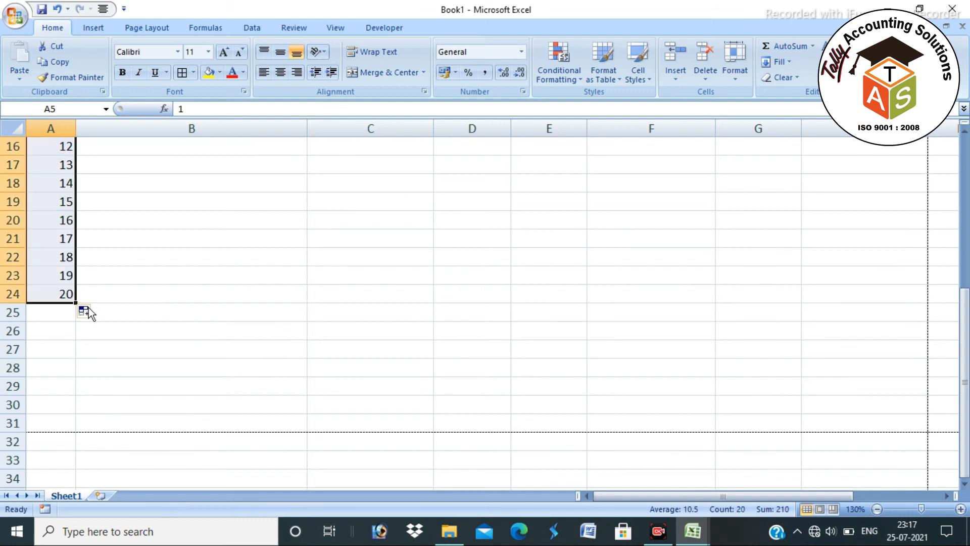
- Apply all borders to the register table A4:H24 and centre its contents
{"action": "scroll", "coordinate": [83, 344], "scroll_direction": "up", "scroll_amount": 5}
{"action": "left_click_drag", "start_coordinate": [51, 240], "coordinate": [892, 537]}
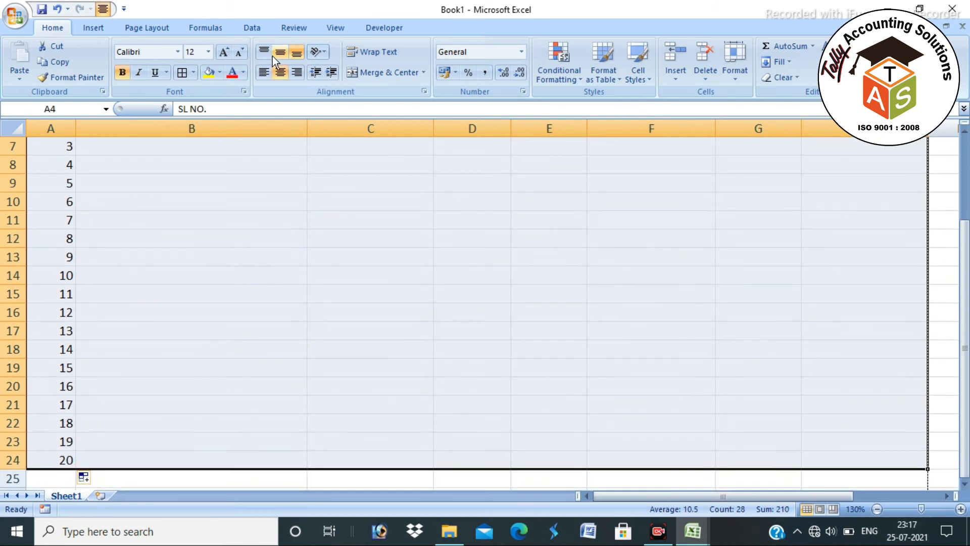
{"action": "left_click", "coordinate": [183, 73]}
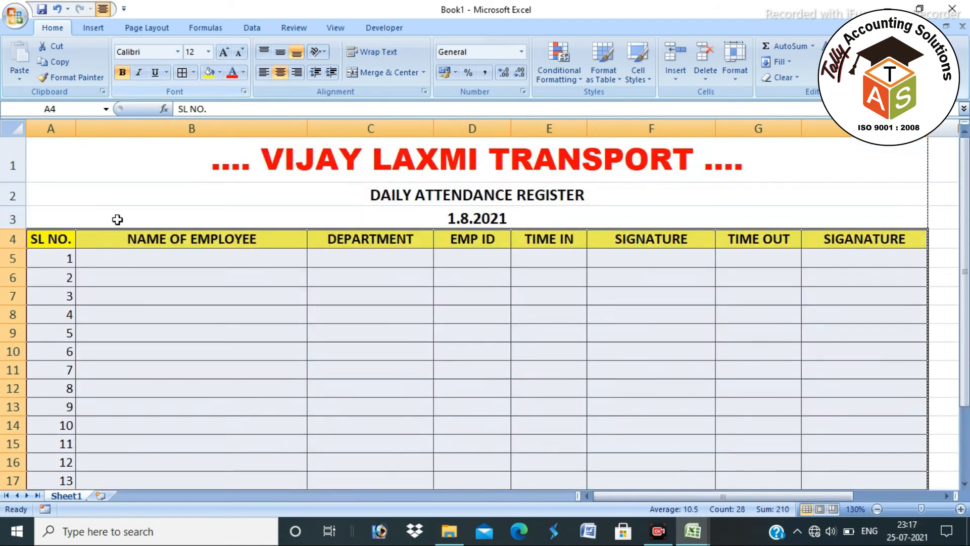
{"action": "left_click", "coordinate": [280, 74]}
{"action": "left_click", "coordinate": [205, 259]}
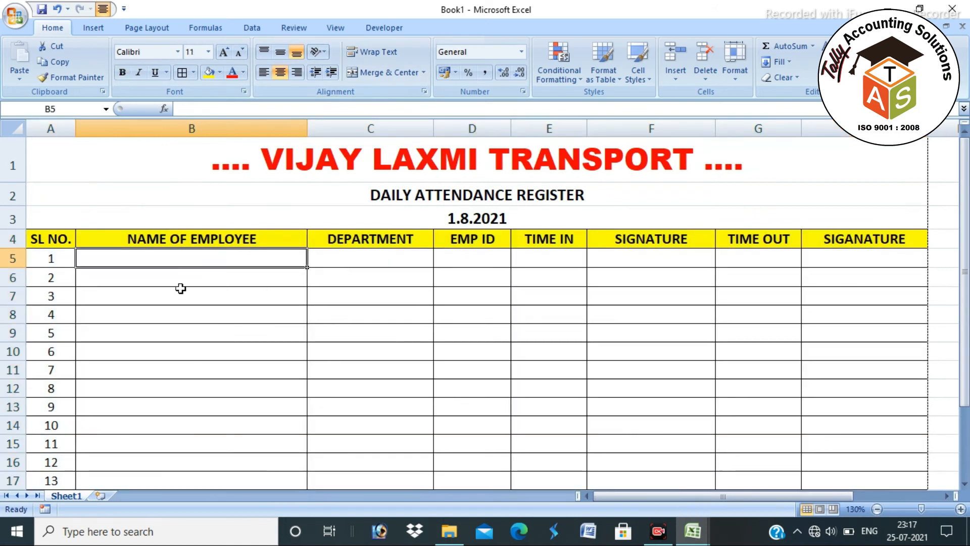
{"action": "left_click_drag", "start_coordinate": [182, 259], "coordinate": [183, 435]}
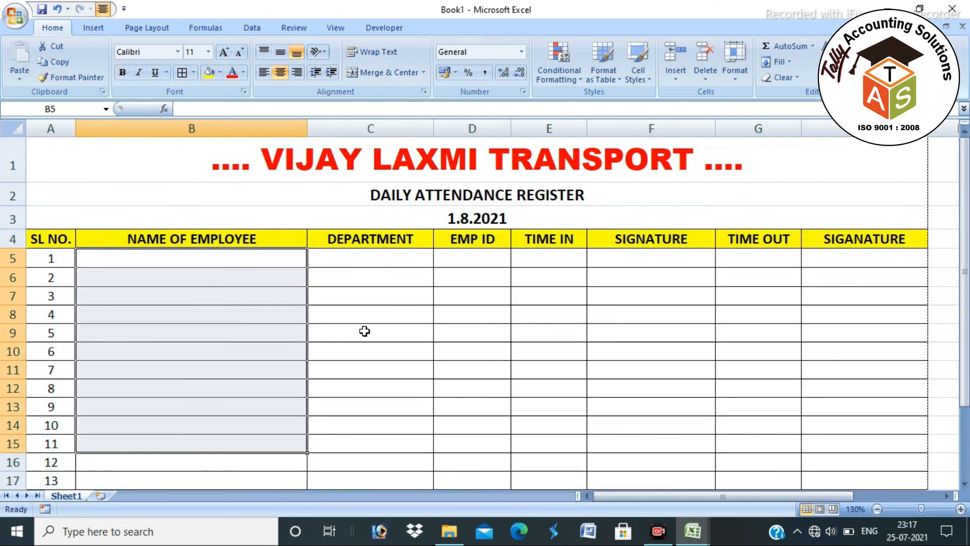
{"action": "left_click_drag", "start_coordinate": [386, 255], "coordinate": [377, 439]}
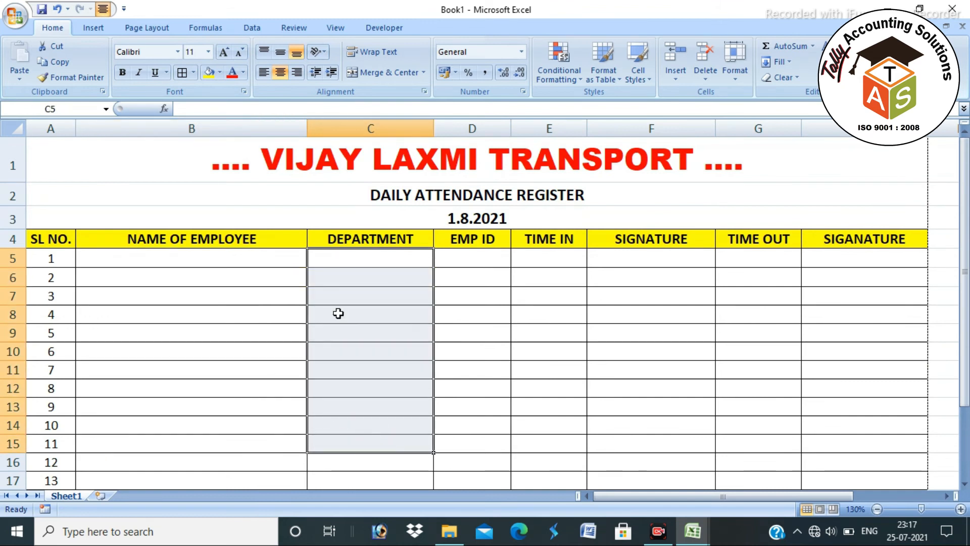
{"action": "left_click_drag", "start_coordinate": [460, 260], "coordinate": [464, 447]}
{"action": "left_click_drag", "start_coordinate": [215, 255], "coordinate": [457, 495]}
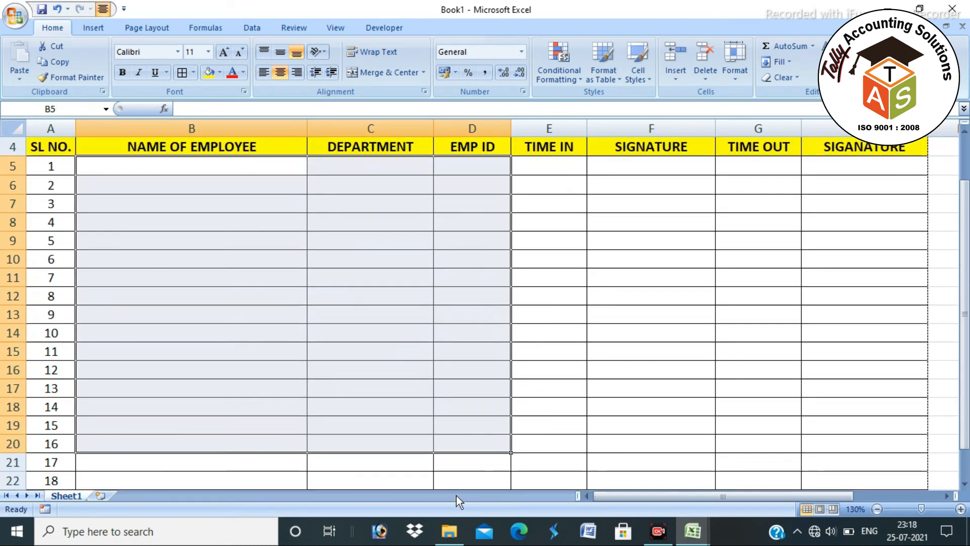
{"action": "scroll", "coordinate": [327, 262], "scroll_direction": "up", "scroll_amount": 1}
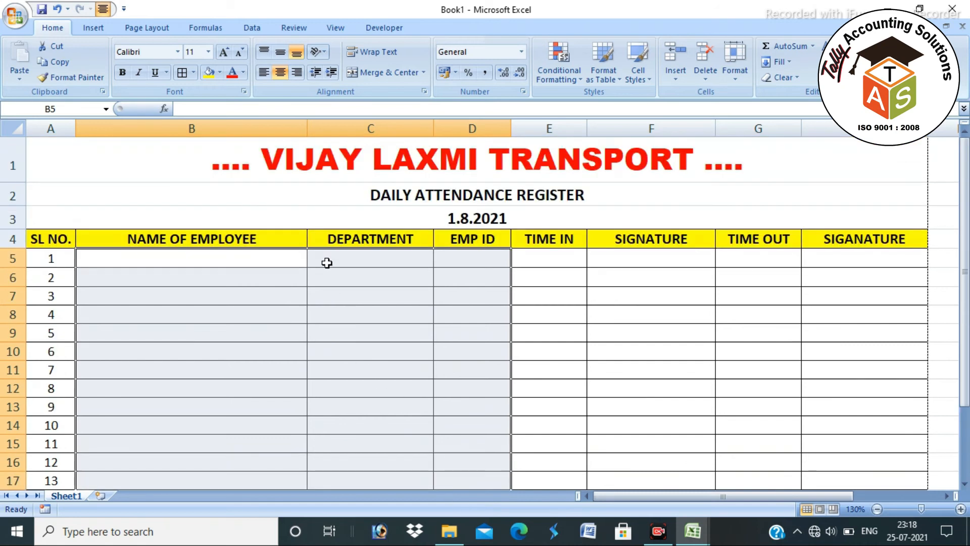
{"action": "left_click_drag", "start_coordinate": [561, 258], "coordinate": [562, 335]}
{"action": "left_click_drag", "start_coordinate": [641, 264], "coordinate": [679, 307]}
{"action": "left_click_drag", "start_coordinate": [740, 273], "coordinate": [768, 328]}
{"action": "left_click_drag", "start_coordinate": [829, 277], "coordinate": [845, 372]}
{"action": "left_click_drag", "start_coordinate": [539, 256], "coordinate": [867, 482]}
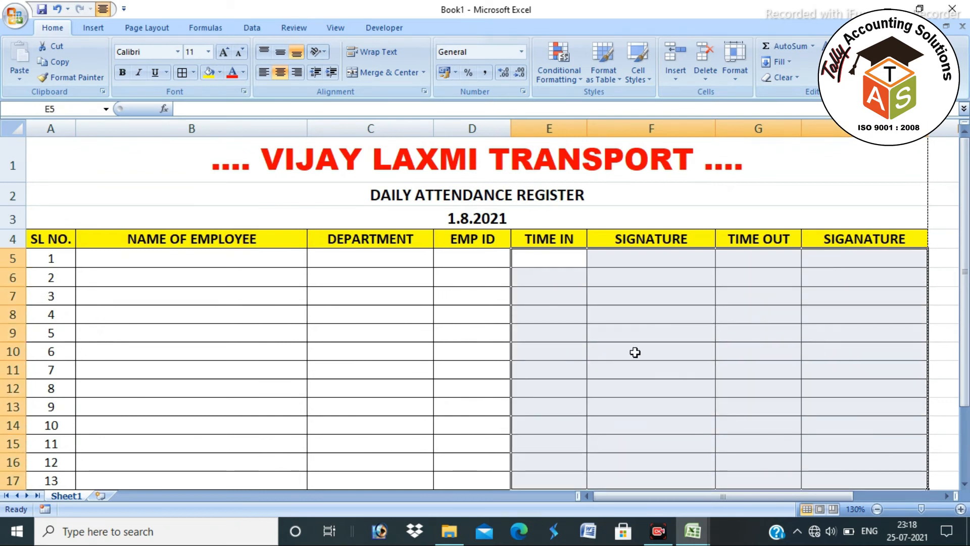
{"action": "left_click", "coordinate": [558, 257]}
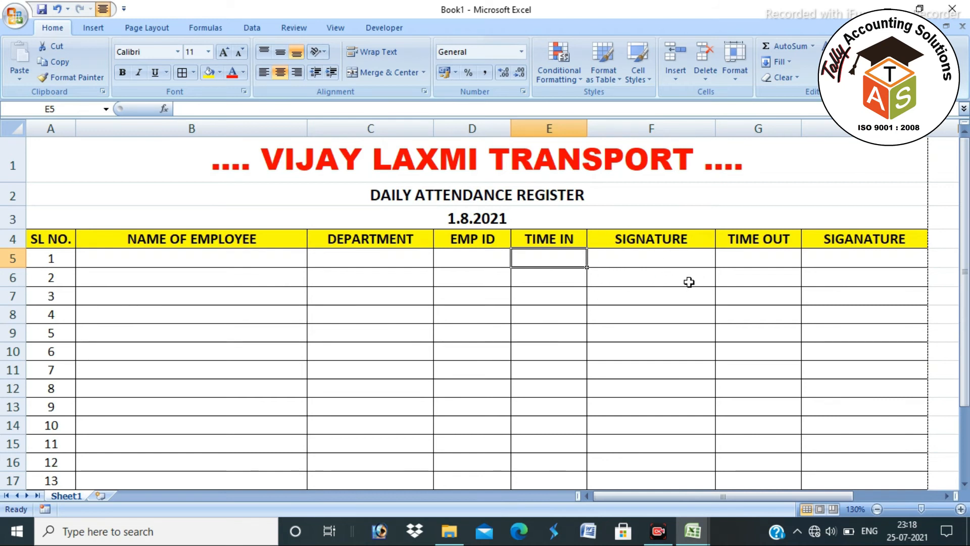
{"action": "left_click", "coordinate": [861, 260]}
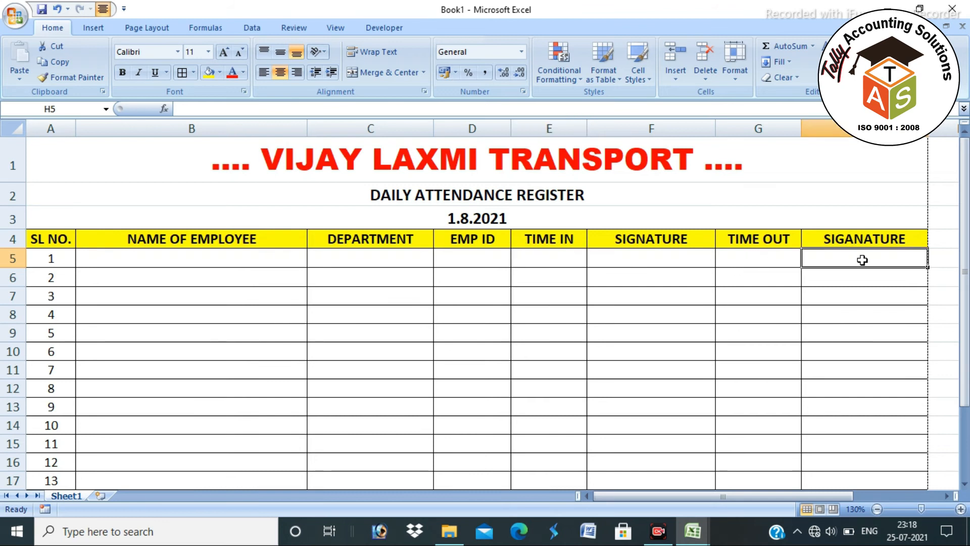
{"action": "left_click", "coordinate": [165, 255]}
{"action": "left_click", "coordinate": [320, 257]}
{"action": "left_click", "coordinate": [500, 268]}
{"action": "left_click", "coordinate": [582, 266]}
{"action": "left_click", "coordinate": [652, 260]}
{"action": "left_click", "coordinate": [751, 259]}
- Try filling a sample first name down NAME OF EMPLOYEE from B5 to B16, and undo the fill
{"action": "left_click", "coordinate": [192, 261]}
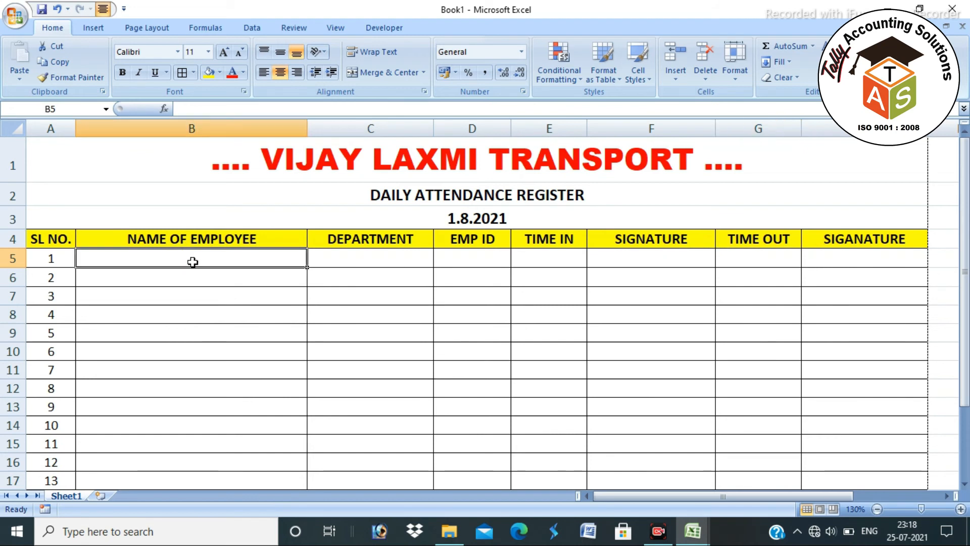
{"action": "type", "text": "RAHUL"}
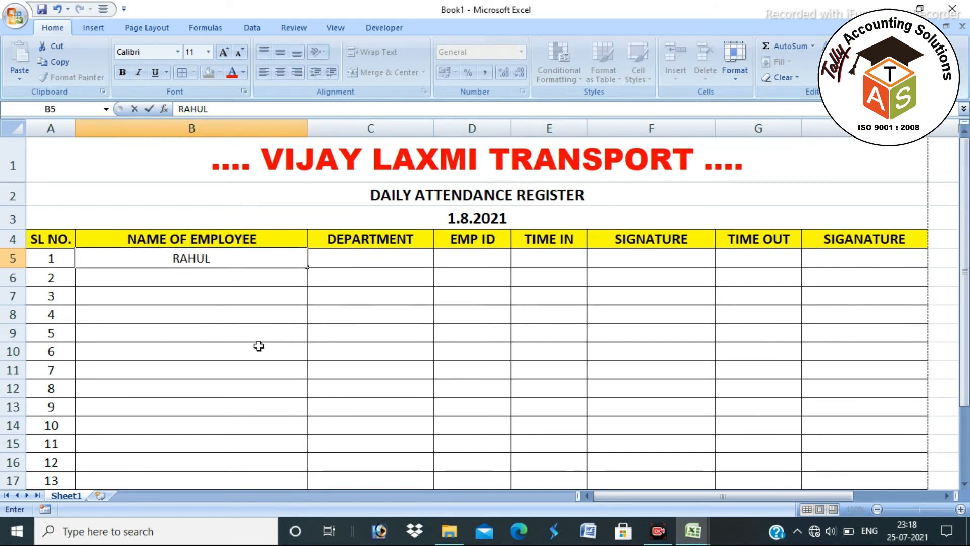
{"action": "left_click", "coordinate": [258, 345]}
{"action": "left_click", "coordinate": [271, 257]}
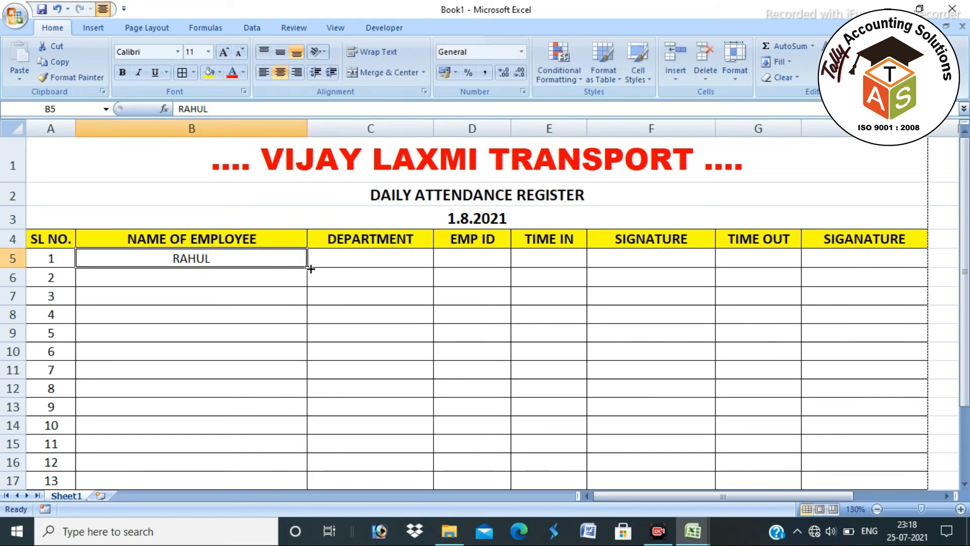
{"action": "left_click_drag", "start_coordinate": [307, 267], "coordinate": [299, 466]}
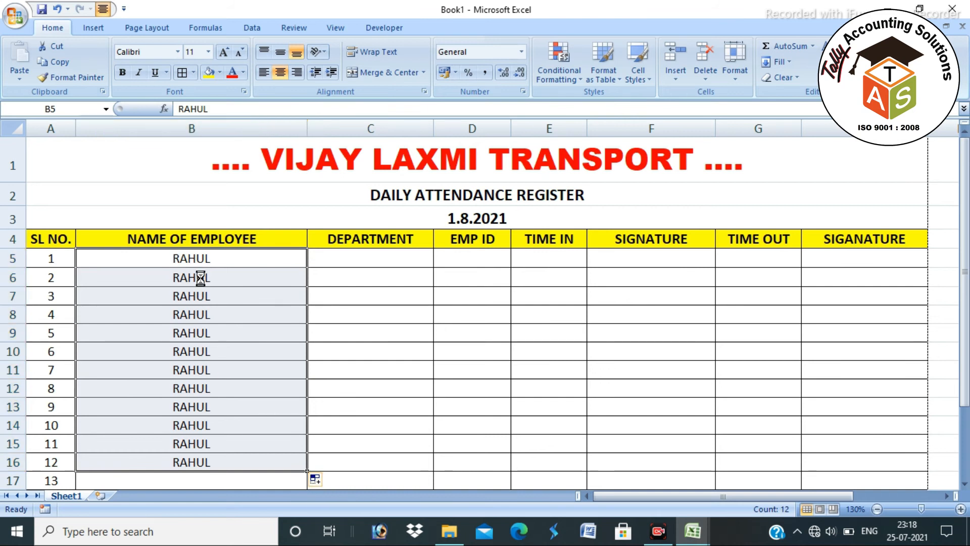
{"action": "key", "text": "ctrl+z"}
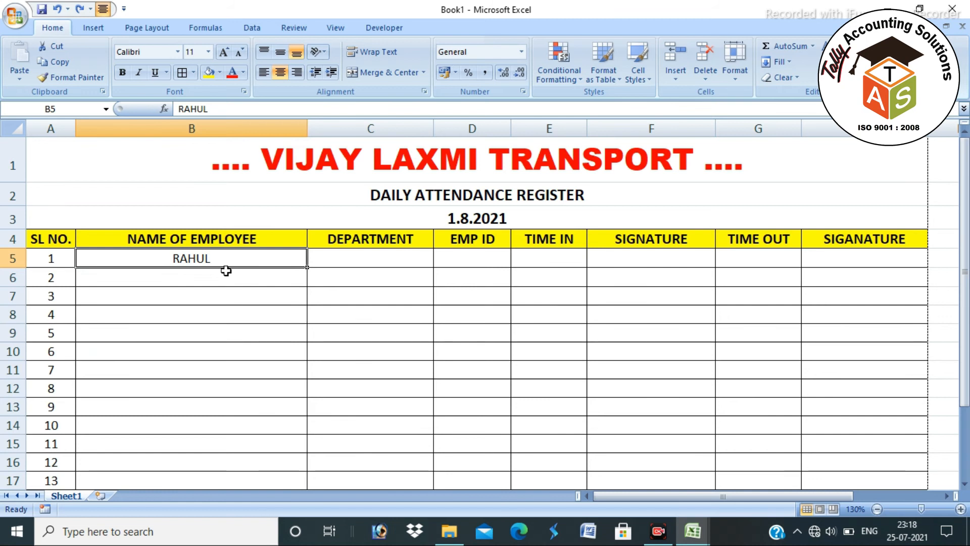
- Enter the full names of employees 1 to 6 in B5:B10, replacing the sample name in B5
{"action": "key", "text": "BackSpace"}
{"action": "type", "text": "RAJ KUMAR GUPTA"}
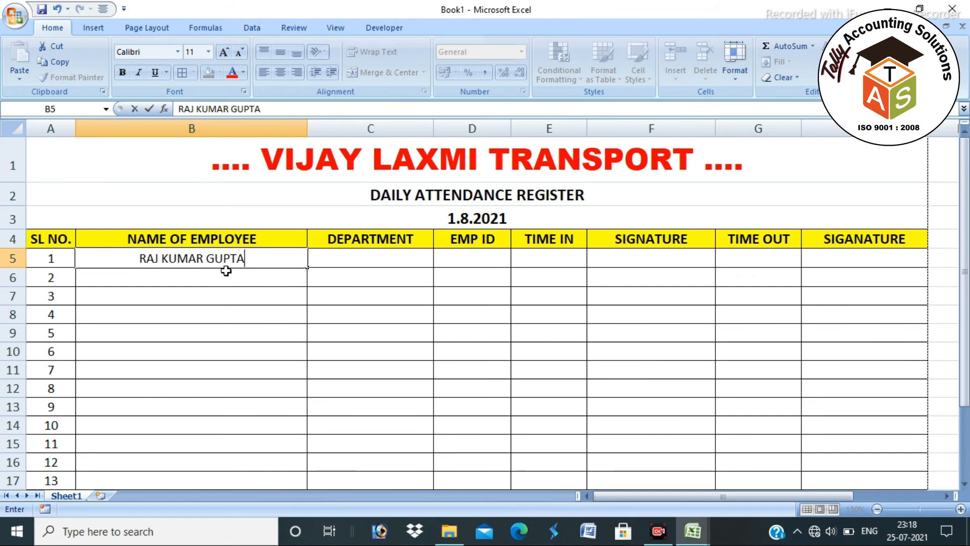
{"action": "key", "text": "Return"}
{"action": "type", "text": "DIPAK KESHRI"}
{"action": "key", "text": "Return"}
{"action": "type", "text": "MUKESH SINGH"}
{"action": "key", "text": "Return"}
{"action": "type", "text": "RAMESH YADAV"}
{"action": "key", "text": "Return"}
{"action": "type", "text": "KARAN SAW"}
{"action": "key", "text": "Return"}
{"action": "type", "text": "PUJA KU"}
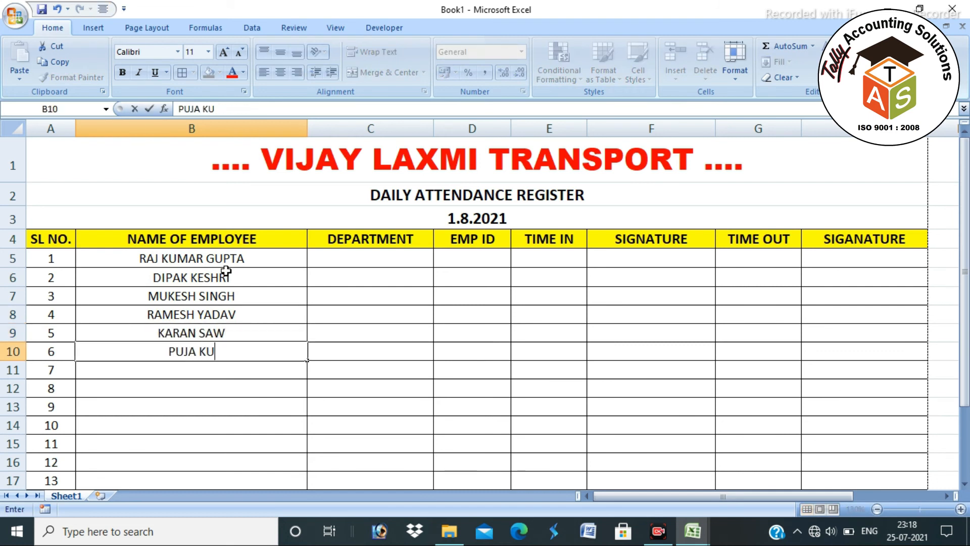
{"action": "type", "text": "MARI"}
{"action": "key", "text": "Return"}
- Enter the full names of employees 7 to 12 in B11:B16 of the NAME OF EMPLOYEE column
{"action": "type", "text": "DIPIKA CHOUHAN"}
{"action": "key", "text": "Return"}
{"action": "type", "text": "MUKESH KUMAR"}
{"action": "key", "text": "Return"}
{"action": "type", "text": "MANOJ KESHRI"}
{"action": "key", "text": "Return"}
{"action": "type", "text": "KARAN KUMAR"}
{"action": "key", "text": "Return"}
{"action": "type", "text": "SHILPA KUMARI"}
{"action": "key", "text": "Return"}
{"action": "type", "text": "AKSHAY KUMAR"}
{"action": "key", "text": "Return"}
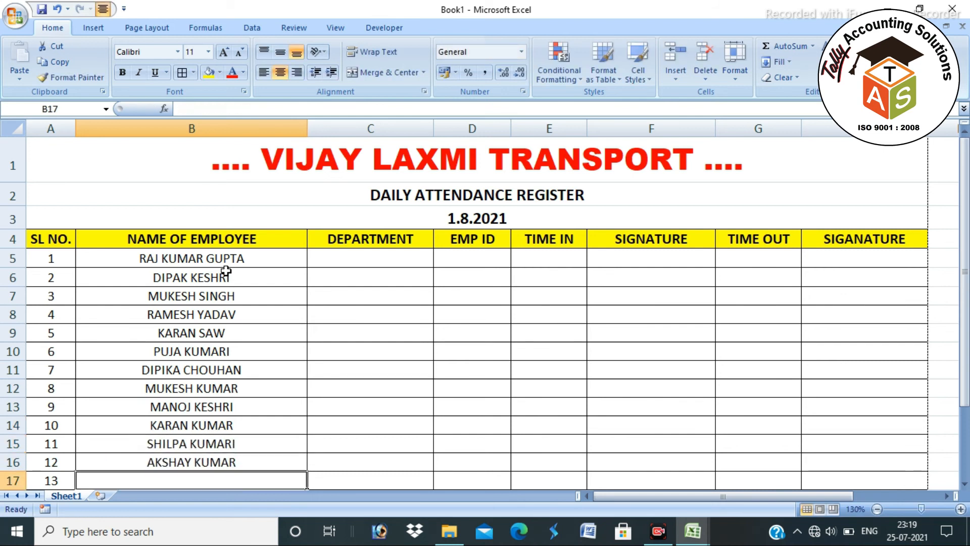
- Enter the full names of employees 13 to 16 in B17:B20 of the NAME OF EMPLOYEE column
{"action": "type", "text": "SONU GUPTA"}
{"action": "key", "text": "Return"}
{"action": "type", "text": "PUJA SHARMA"}
{"action": "key", "text": "Return"}
{"action": "type", "text": "VISH"}
{"action": "key", "text": "Escape"}
{"action": "type", "text": "VISHNU SHRAMA"}
{"action": "key", "text": "Return"}
{"action": "type", "text": "MANOJ HARI"}
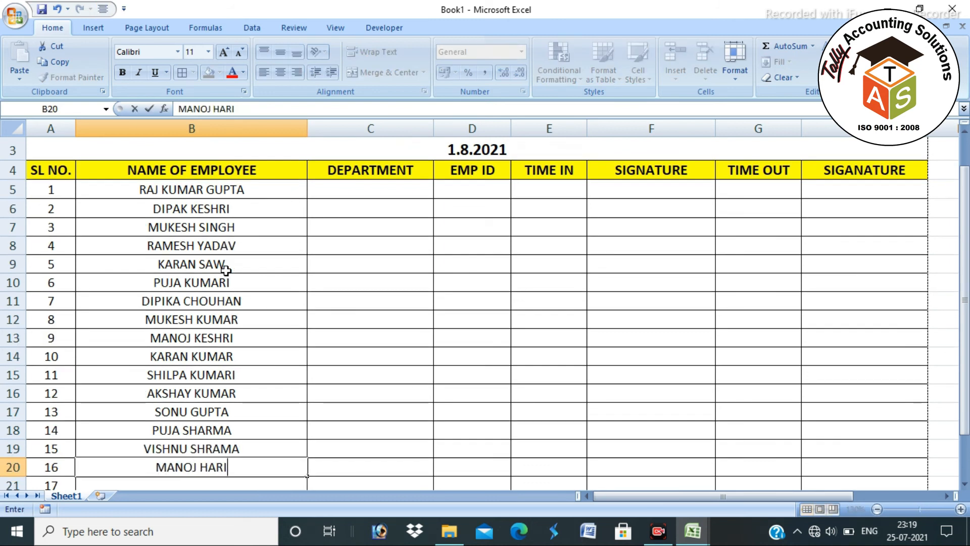
{"action": "key", "text": "Return"}
- Enter the full names of the last four employees, serial numbers 17 to 20, in B21:B24
{"action": "type", "text": "KARANA YADAV"}
{"action": "key", "text": "Return"}
{"action": "type", "text": "KISHOR KU"}
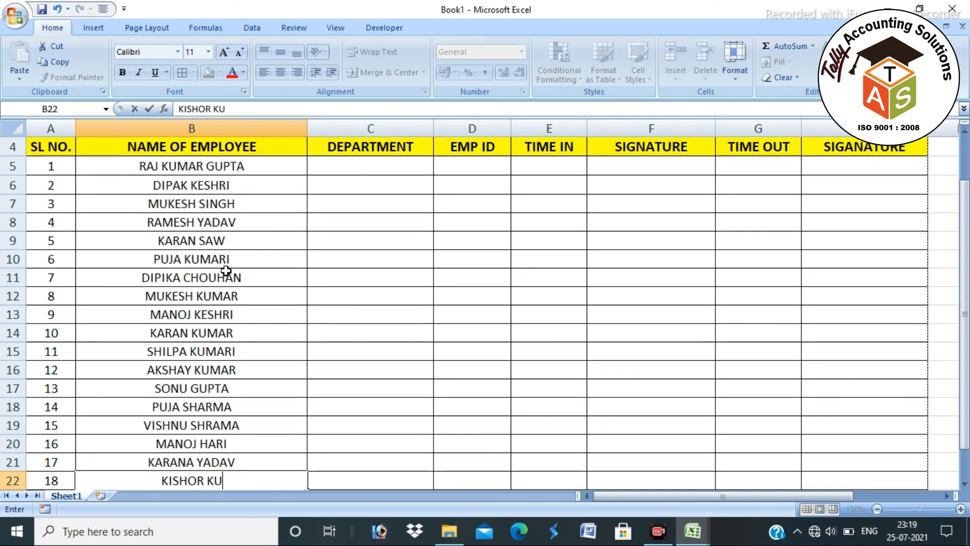
{"action": "type", "text": "MAR"}
{"action": "key", "text": "Return"}
{"action": "type", "text": "DIPA KUMARI"}
{"action": "key", "text": "Return"}
{"action": "type", "text": "MANOJ K"}
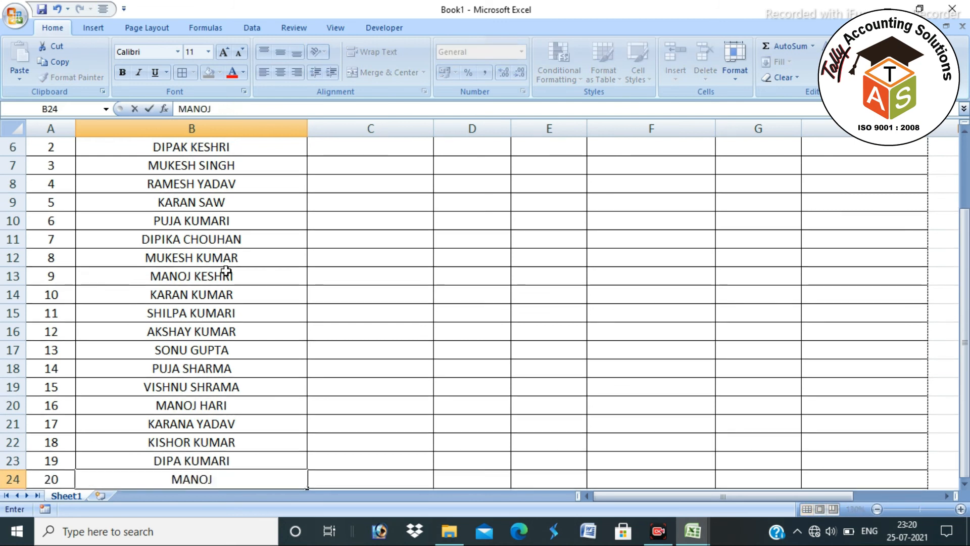
{"action": "type", "text": "UMAR"}
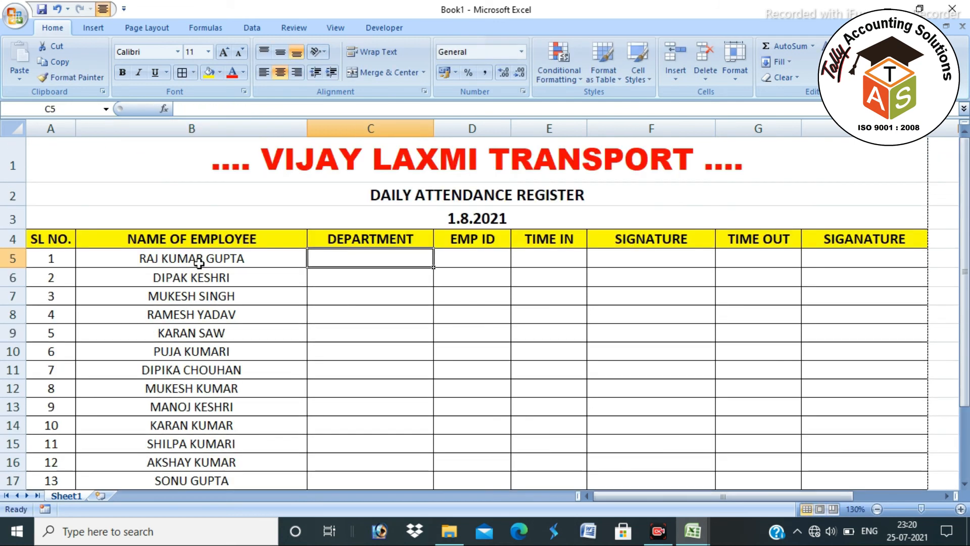
{"action": "left_click", "coordinate": [349, 298]}
{"action": "left_click", "coordinate": [209, 267]}
{"action": "left_click", "coordinate": [351, 255]}
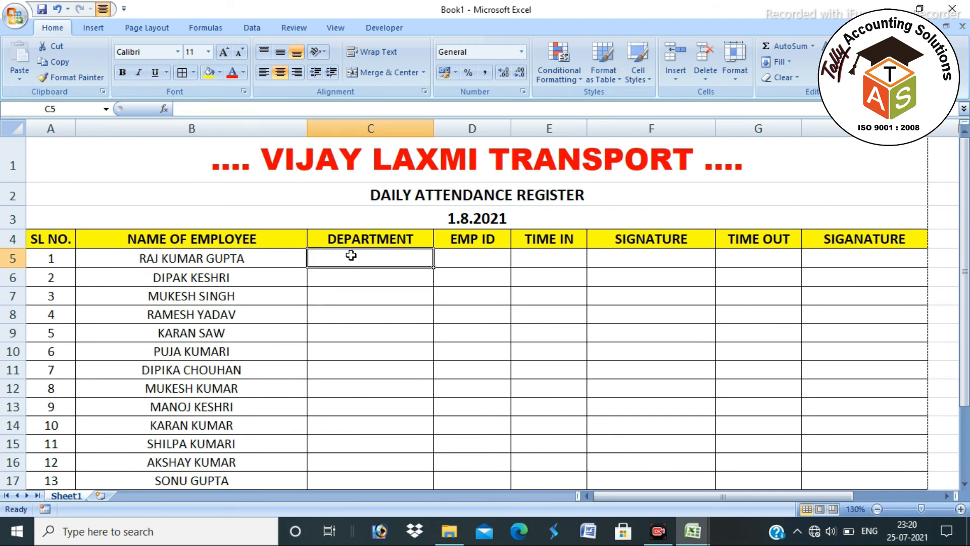
{"action": "left_click", "coordinate": [367, 304]}
- Fill the DEPARTMENT cells C5:C8 with ACCOUNTANT, SALES MAN, SUPERVISOR and SALES MAN
{"action": "left_click", "coordinate": [337, 258]}
{"action": "type", "text": "A"}
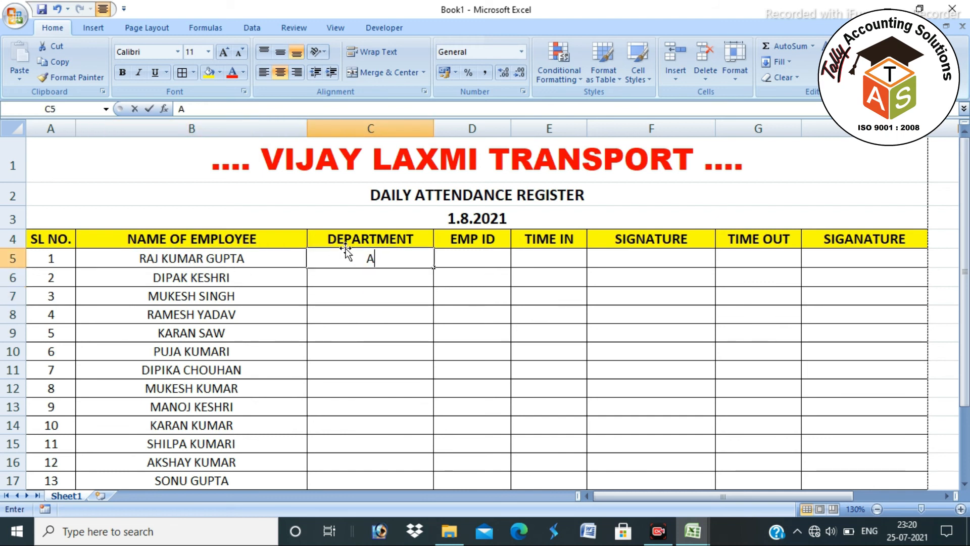
{"action": "type", "text": "CCOUNTANT"}
{"action": "key", "text": "Return"}
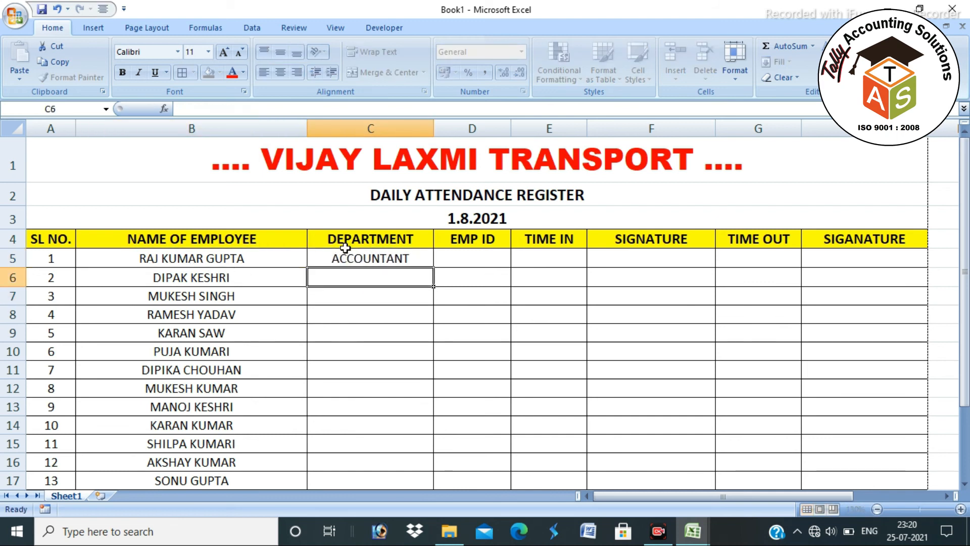
{"action": "type", "text": "SALES MAN"}
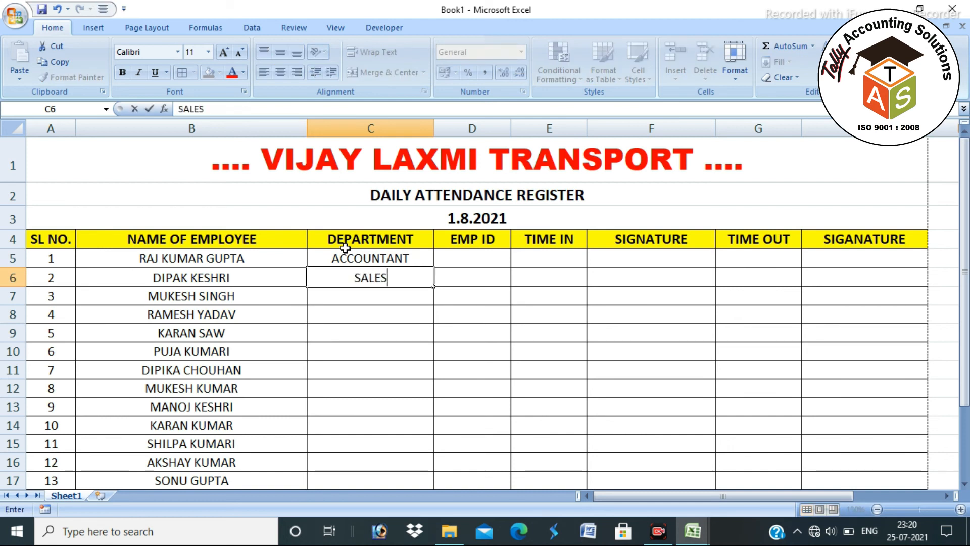
{"action": "key", "text": "Return"}
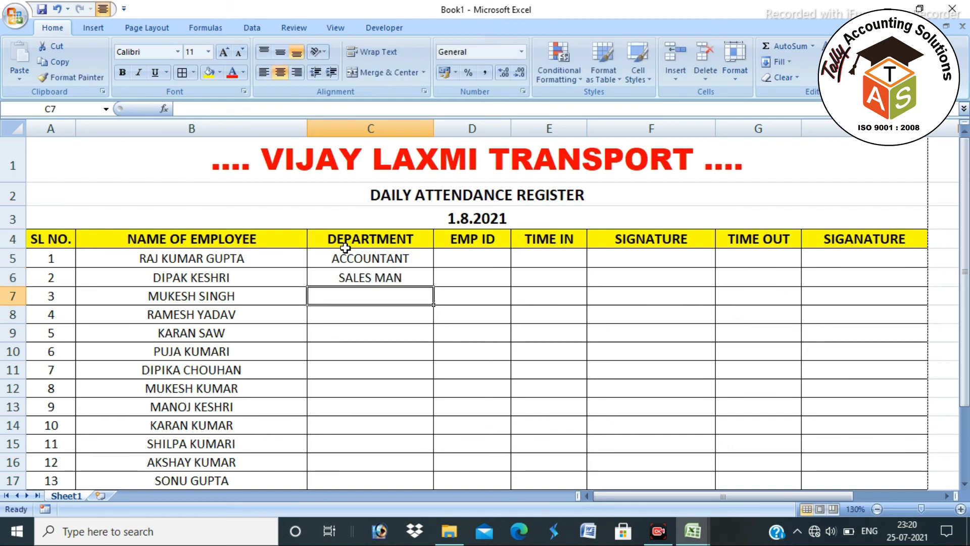
{"action": "type", "text": "SUPERVIS"}
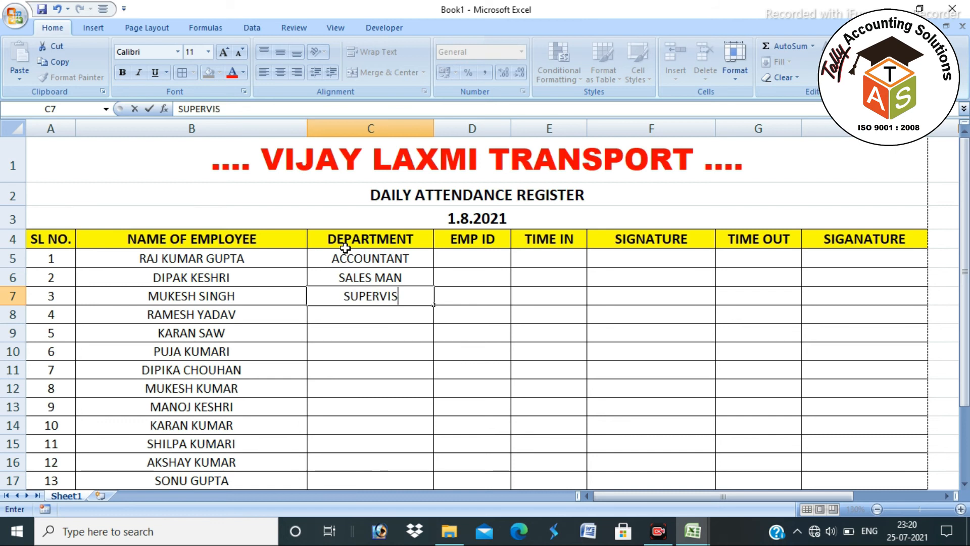
{"action": "type", "text": "OR"}
{"action": "key", "text": "Return"}
{"action": "type", "text": "SALES MAN"}
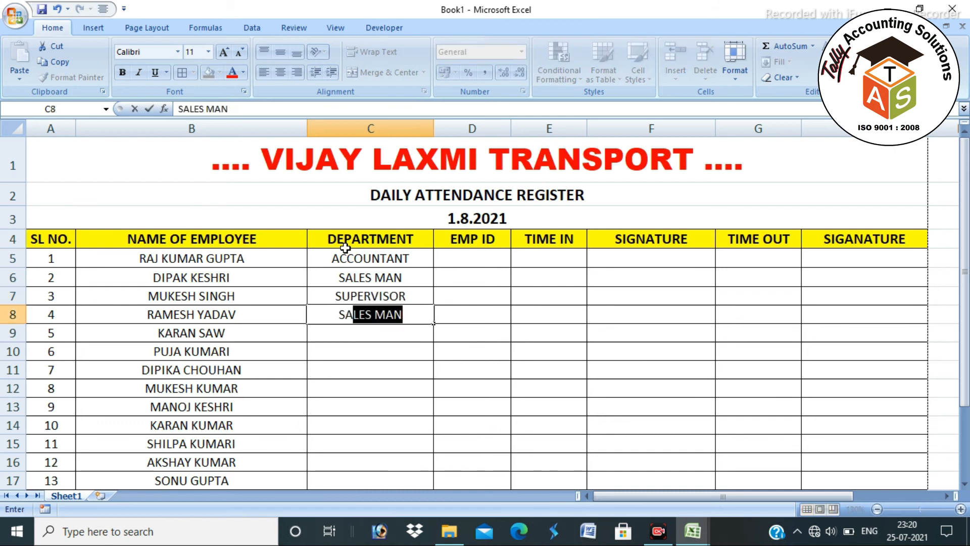
{"action": "key", "text": "Return"}
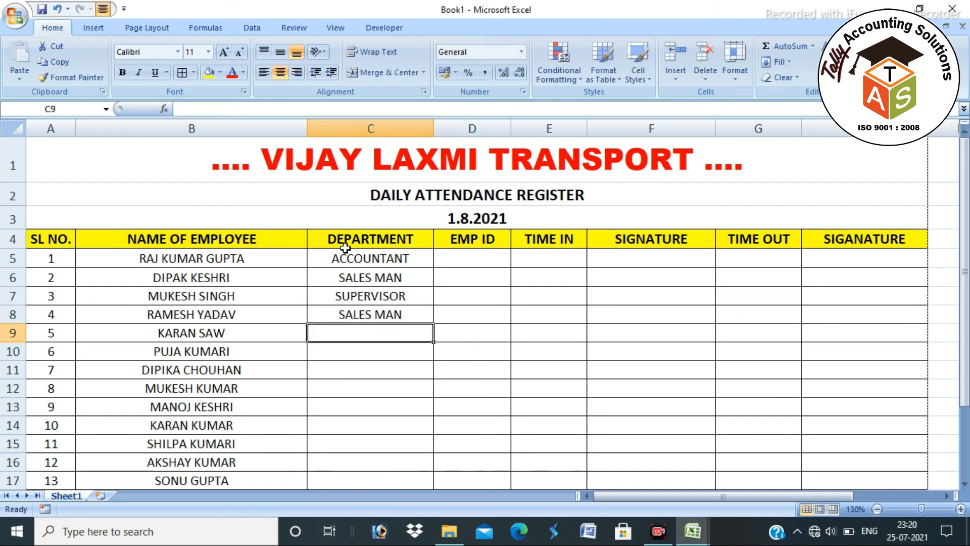
- Fill the DEPARTMENT cells C9:C11 with CASHIER, RECEIPTIONIST and CASHIER
{"action": "type", "text": "G"}
{"action": "key", "text": "Escape"}
{"action": "type", "text": "GA"}
{"action": "key", "text": "Escape"}
{"action": "type", "text": "CASHIER"}
{"action": "key", "text": "Return"}
{"action": "type", "text": "RECEIPTIONIST"}
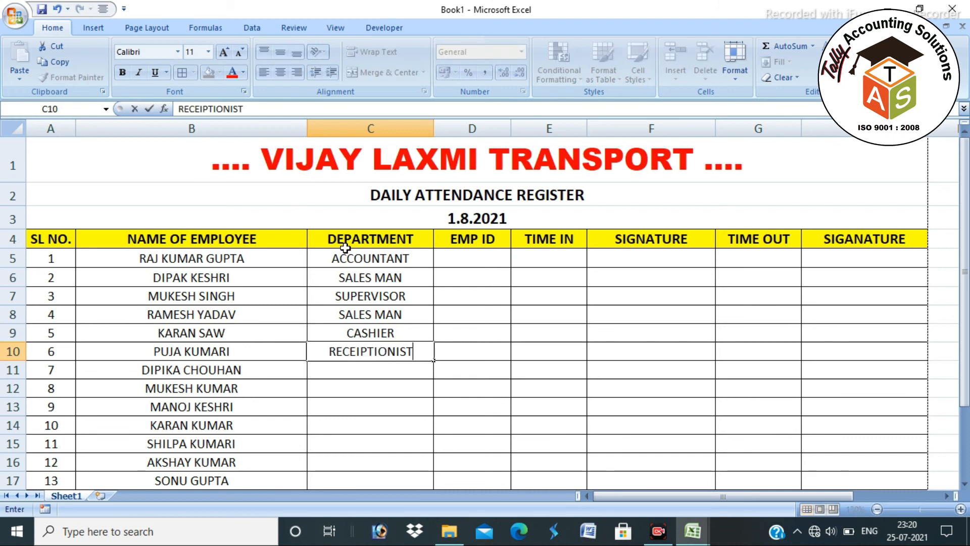
{"action": "key", "text": "Return"}
{"action": "type", "text": "CASHIER"}
{"action": "key", "text": "Return"}
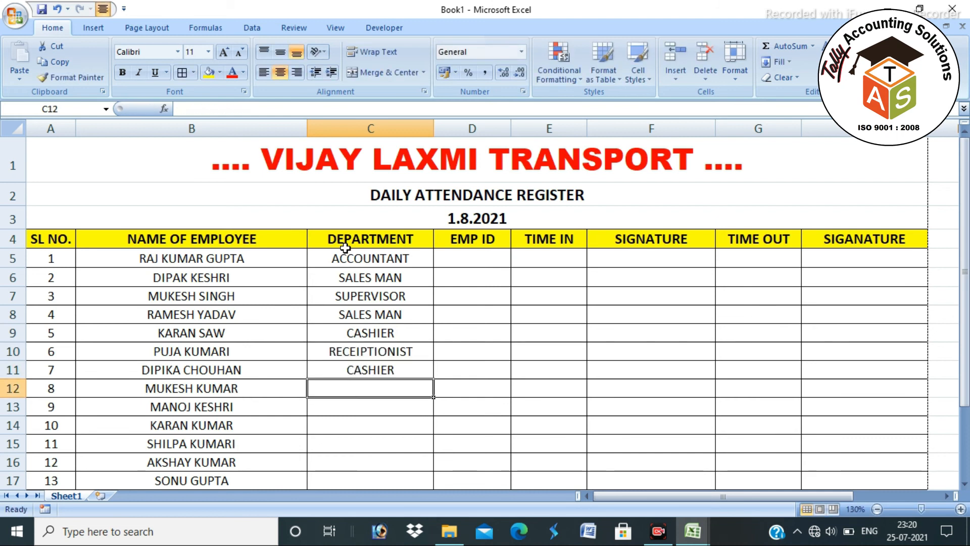
- Fill the DEPARTMENT cells C12:C15 with SALES MAN, MANAGER, SALES EXECUTIVE and CASHIER
{"action": "type", "text": "SALES MAN"}
{"action": "key", "text": "Return"}
{"action": "type", "text": "MANAGER"}
{"action": "key", "text": "Return"}
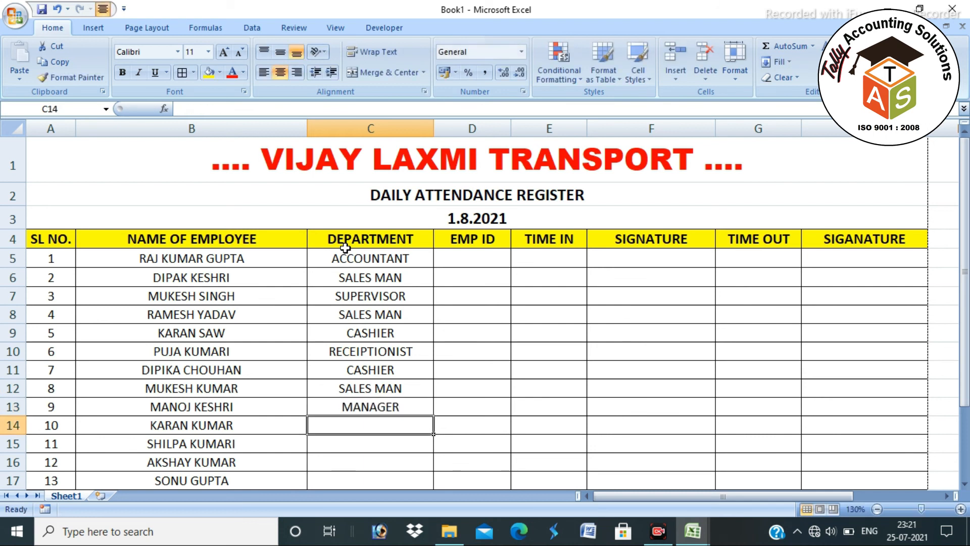
{"action": "type", "text": "SALES EXECUTIVE"}
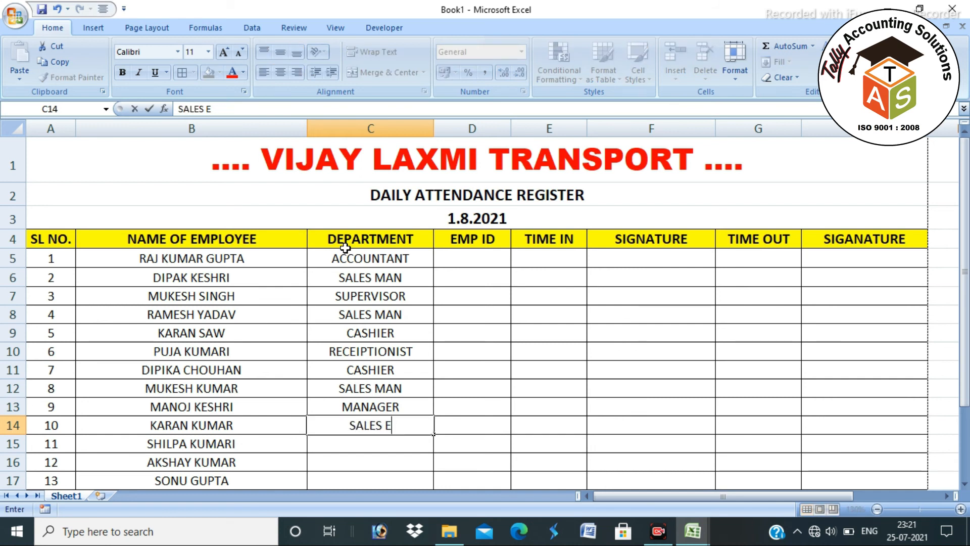
{"action": "key", "text": "Return"}
{"action": "type", "text": "CASHIER"}
{"action": "key", "text": "Return"}
- Fill the DEPARTMENT cells C16:C19 with MARKETING MANGER, MARKETING MANGER, CASHIER and TSM
{"action": "type", "text": "MAR"}
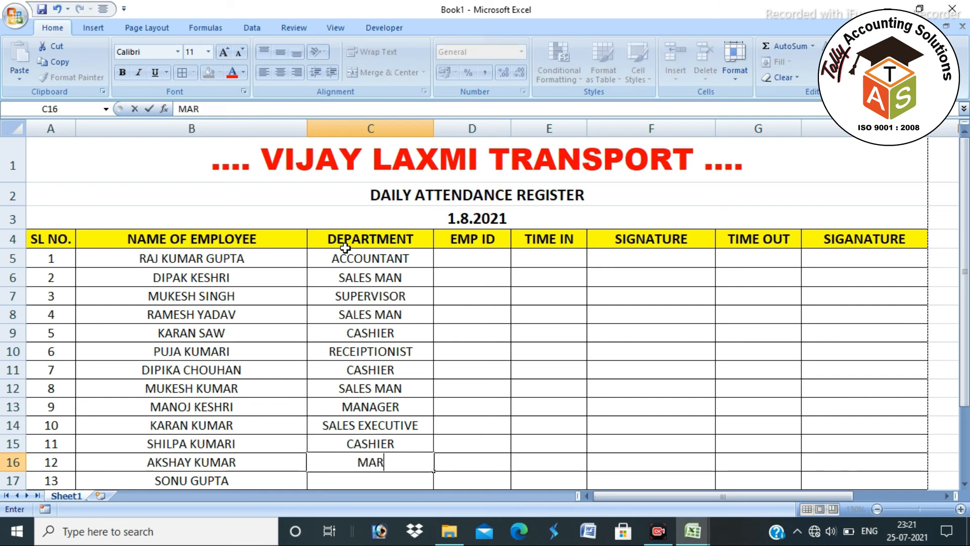
{"action": "type", "text": "KETING MANGER"}
{"action": "key", "text": "Return"}
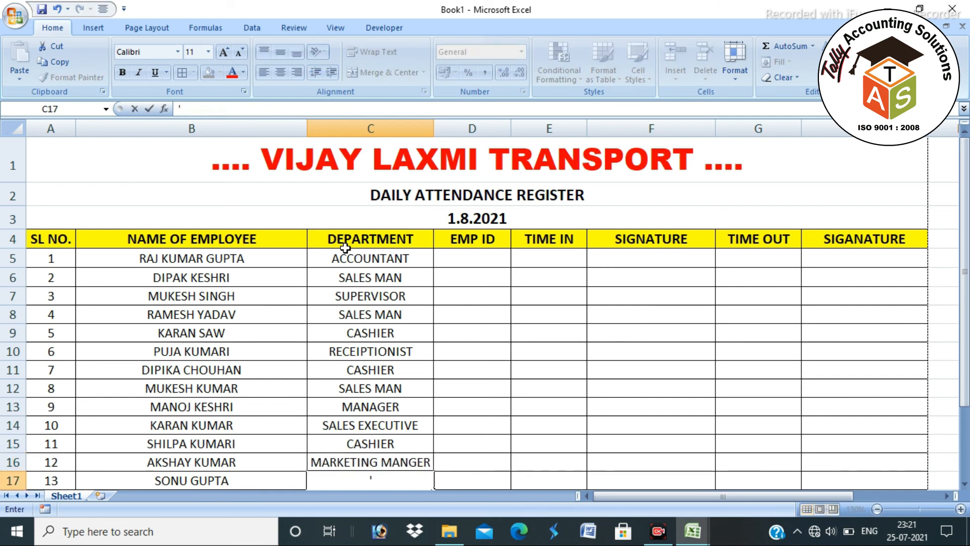
{"action": "type", "text": "MARKETING MANGER"}
{"action": "key", "text": "Return"}
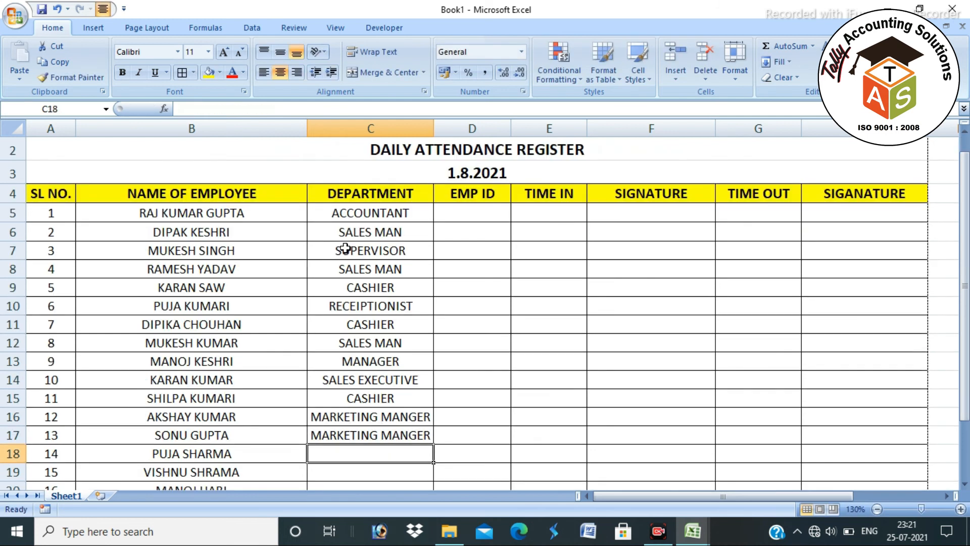
{"action": "type", "text": "CA"}
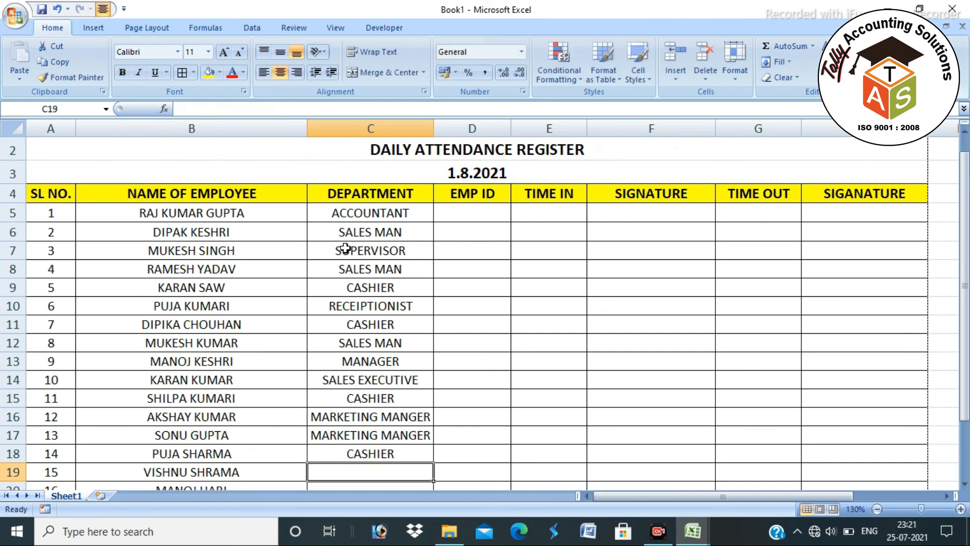
{"action": "type", "text": "TSM"}
{"action": "key", "text": "Return"}
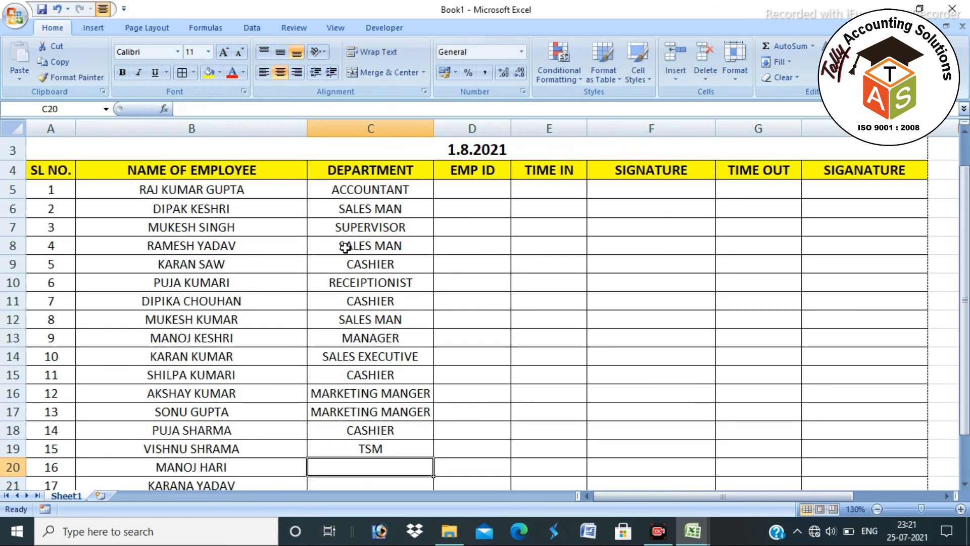
- Fill the DEPARTMENT cells C20:C24 with SALE OFFICER, SALE OFFICER, MANAGER, ACCOUNTANT and GUARD
{"action": "type", "text": "SALE OFFICER"}
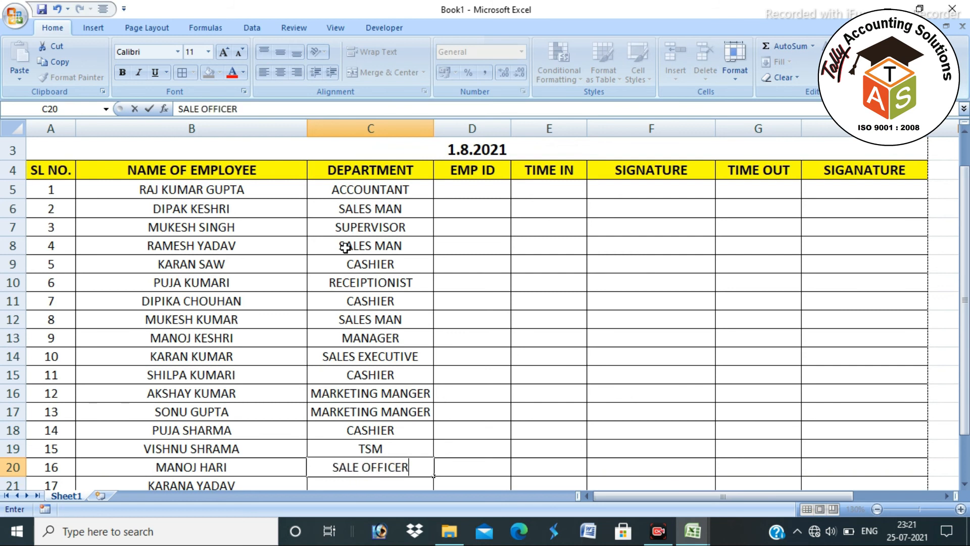
{"action": "key", "text": "Return"}
{"action": "type", "text": "SALES"}
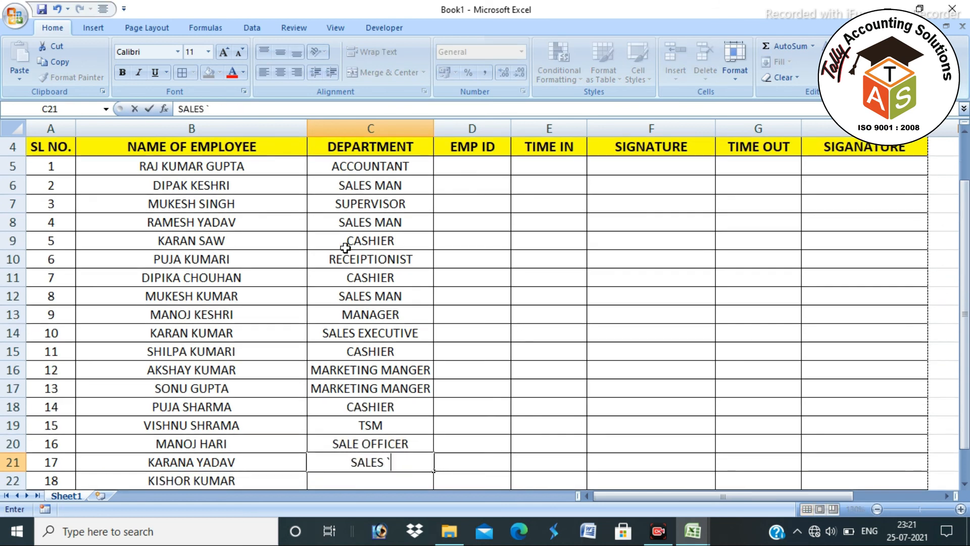
{"action": "key", "text": "Escape"}
{"action": "key", "text": "ctrl+d"}
{"action": "key", "text": "Return"}
{"action": "type", "text": "MANAGER"}
{"action": "key", "text": "Return"}
{"action": "type", "text": "ACCOUNTANT"}
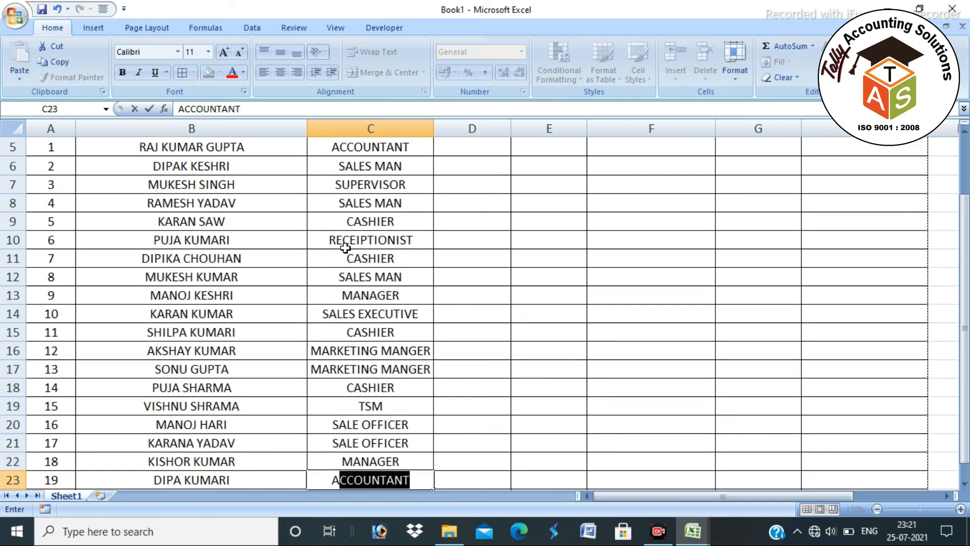
{"action": "key", "text": "Return"}
- Enter the first employee's ID number in cell D5 of the EMP ID column
{"action": "scroll", "coordinate": [346, 247], "scroll_direction": "up", "scroll_amount": 2}
{"action": "left_click", "coordinate": [482, 260]}
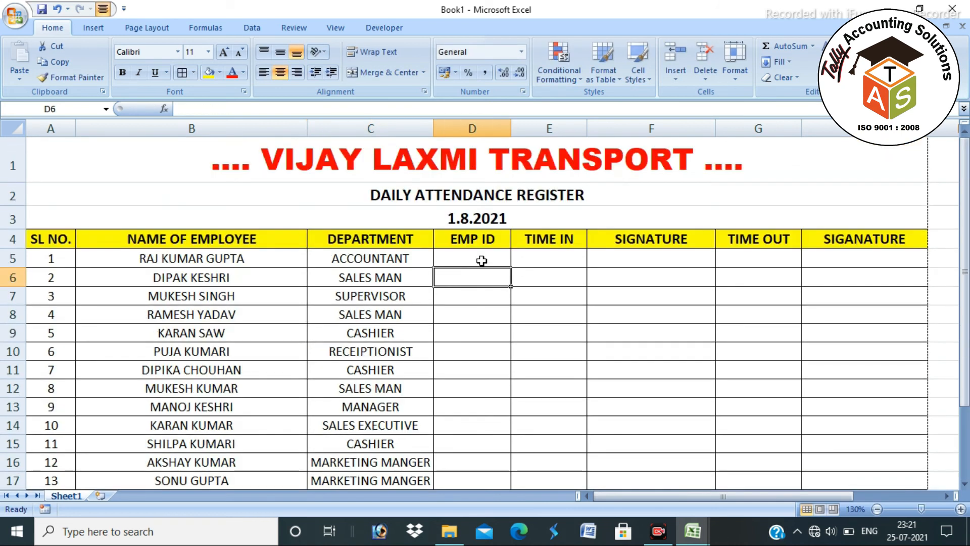
{"action": "left_click", "coordinate": [478, 281]}
{"action": "left_click", "coordinate": [493, 258]}
{"action": "left_click", "coordinate": [491, 290]}
{"action": "left_click", "coordinate": [490, 260]}
{"action": "type", "text": "1234"}
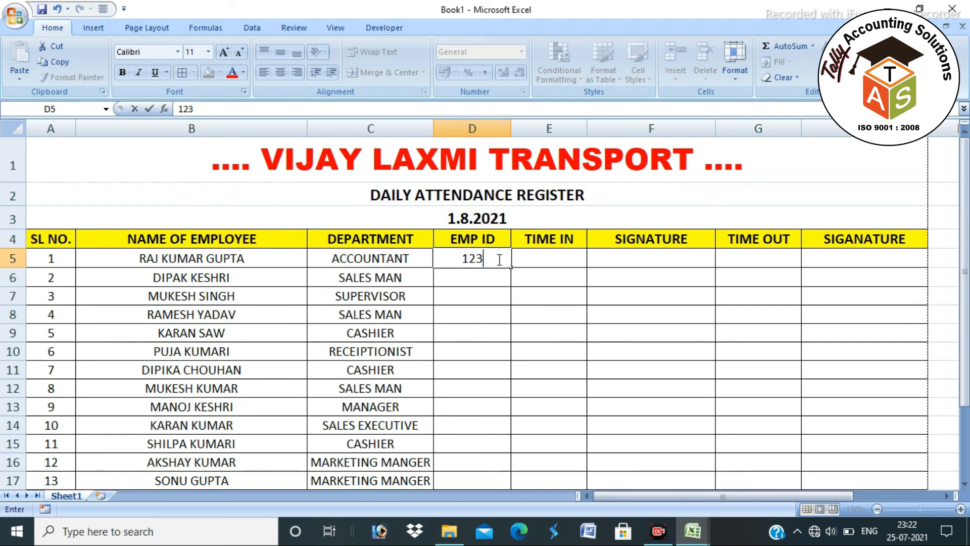
{"action": "key", "text": "Return"}
- Fill the EMP ID column down from D5 to D24 as a series increasing by one
{"action": "left_click", "coordinate": [499, 258]}
{"action": "left_click_drag", "start_coordinate": [510, 268], "coordinate": [497, 543]}
{"action": "left_click_drag", "start_coordinate": [495, 464], "coordinate": [495, 465]}
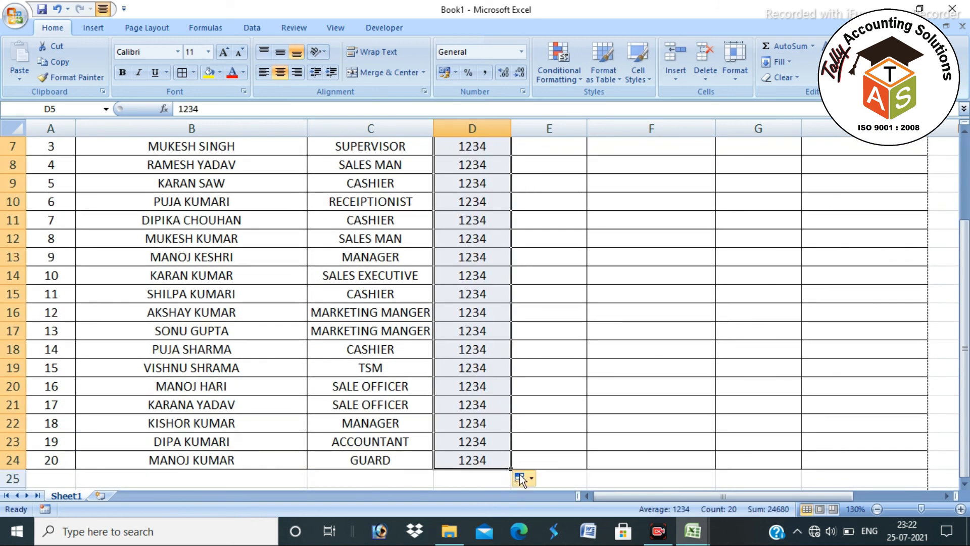
{"action": "left_click", "coordinate": [523, 478]}
{"action": "left_click", "coordinate": [535, 408]}
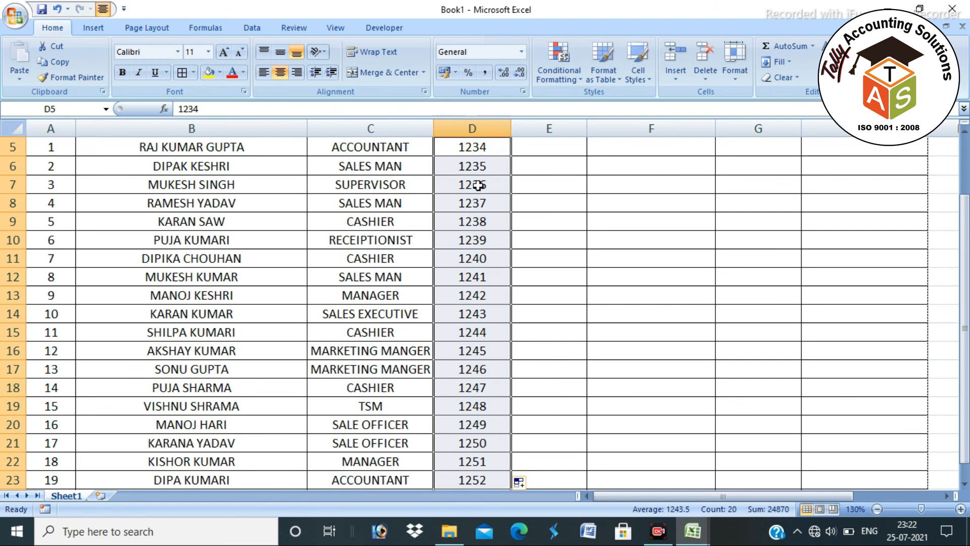
{"action": "scroll", "coordinate": [496, 364], "scroll_direction": "up", "scroll_amount": 2}
{"action": "left_click", "coordinate": [576, 306]}
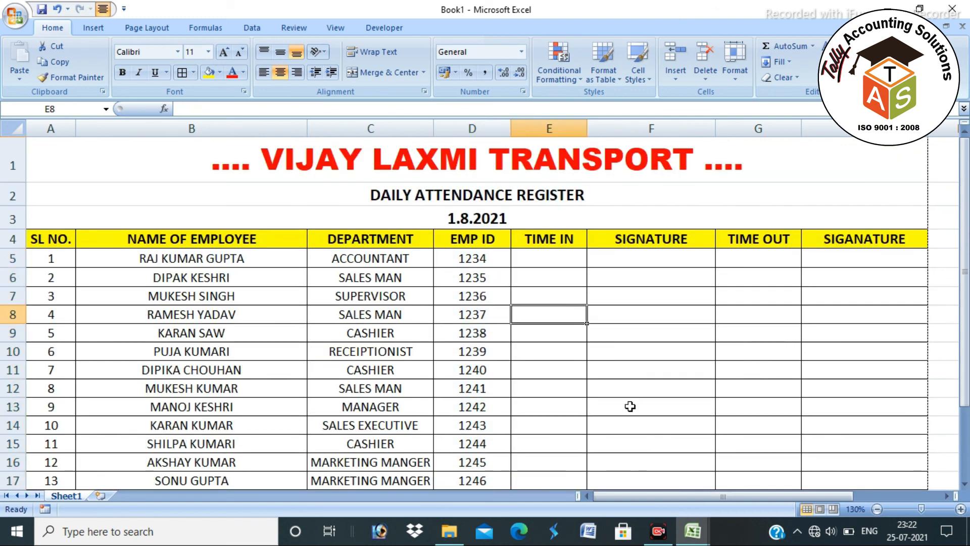
- Show the margins in the print preview and narrow the page's top, bottom and footer margins
{"action": "key", "text": "ctrl+F2"}
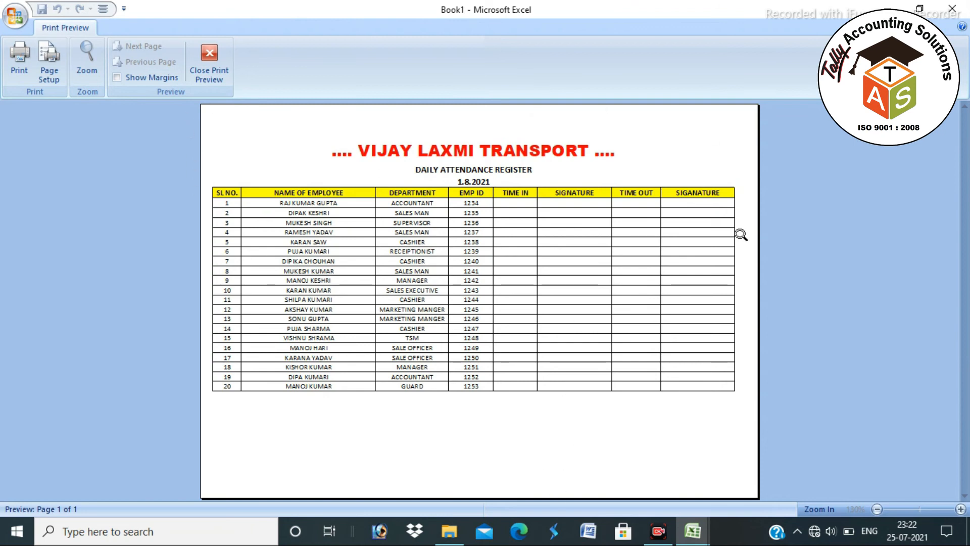
{"action": "left_click", "coordinate": [144, 76]}
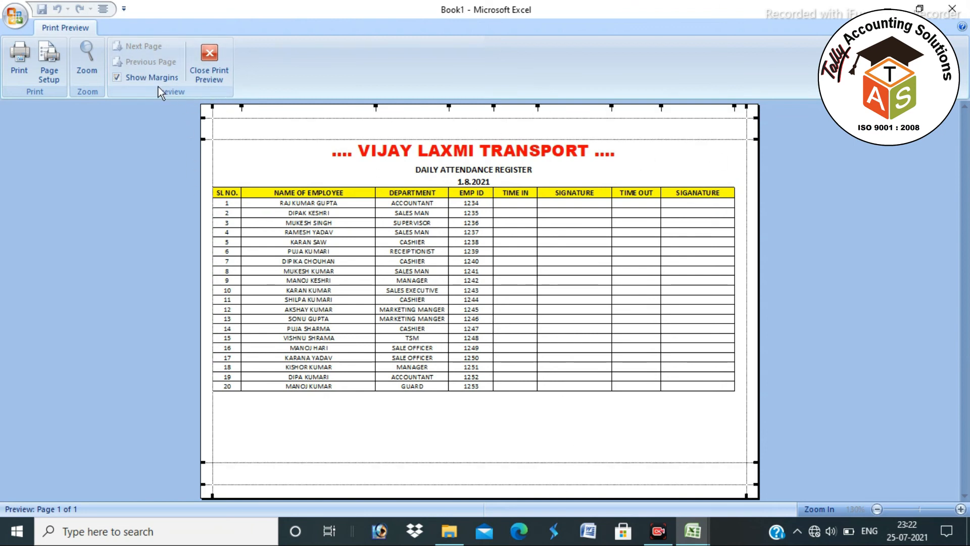
{"action": "left_click_drag", "start_coordinate": [388, 137], "coordinate": [388, 123]}
{"action": "left_click_drag", "start_coordinate": [442, 484], "coordinate": [442, 496]}
{"action": "left_click_drag", "start_coordinate": [447, 461], "coordinate": [448, 489]}
{"action": "key", "text": "Escape"}
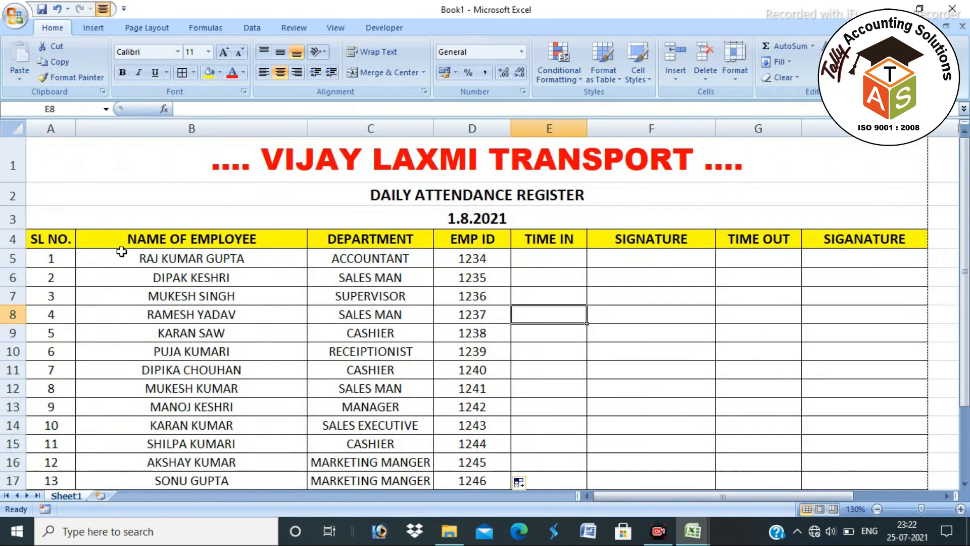
- Increase the height of employee rows 5 to 24
{"action": "left_click_drag", "start_coordinate": [8, 259], "coordinate": [17, 458]}
{"action": "scroll", "coordinate": [46, 374], "scroll_direction": "up", "scroll_amount": 2}
{"action": "left_click_drag", "start_coordinate": [10, 258], "coordinate": [19, 457]}
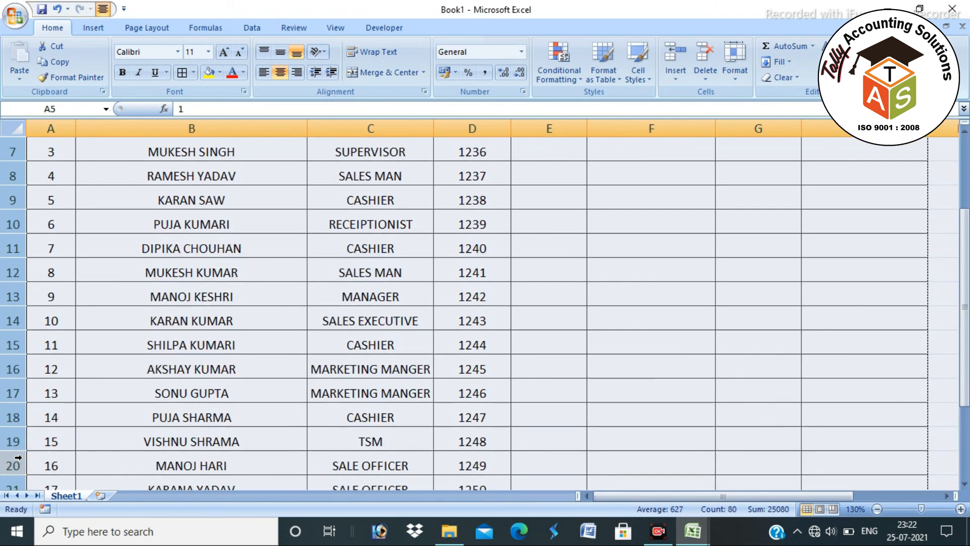
- Preview the printed register and hide the margin guides
{"action": "key", "text": "ctrl+F2"}
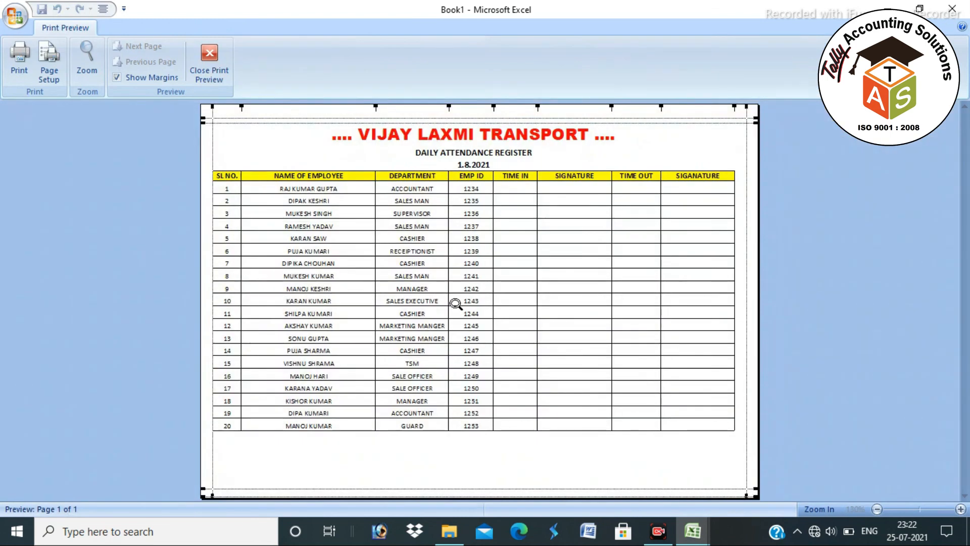
{"action": "left_click", "coordinate": [171, 79]}
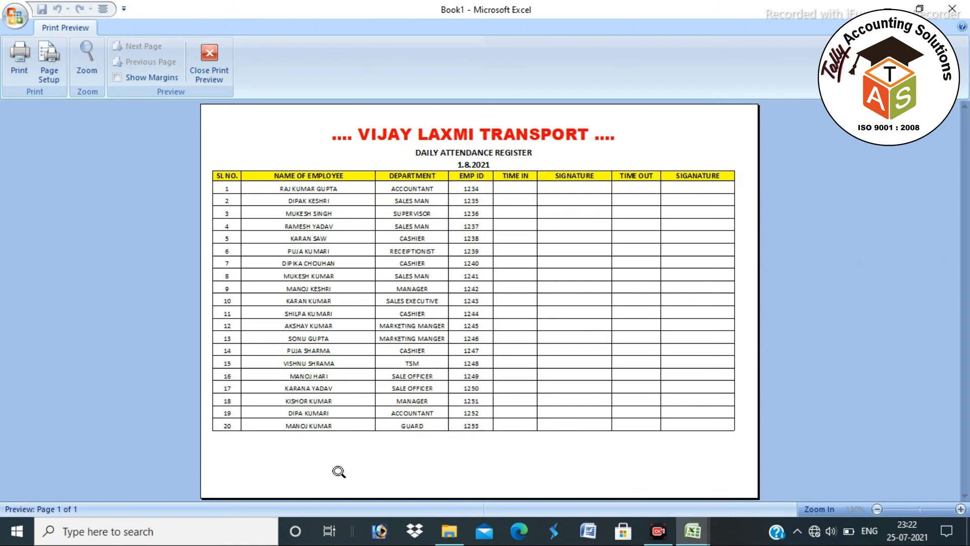
{"action": "key", "text": "Escape"}
- Merge and center cells G29:H29 below the attendance table
{"action": "scroll", "coordinate": [694, 412], "scroll_direction": "down", "scroll_amount": 7}
{"action": "scroll", "coordinate": [760, 377], "scroll_direction": "up", "scroll_amount": 3}
{"action": "left_click_drag", "start_coordinate": [709, 438], "coordinate": [859, 442]}
{"action": "left_click_drag", "start_coordinate": [765, 442], "coordinate": [819, 438]}
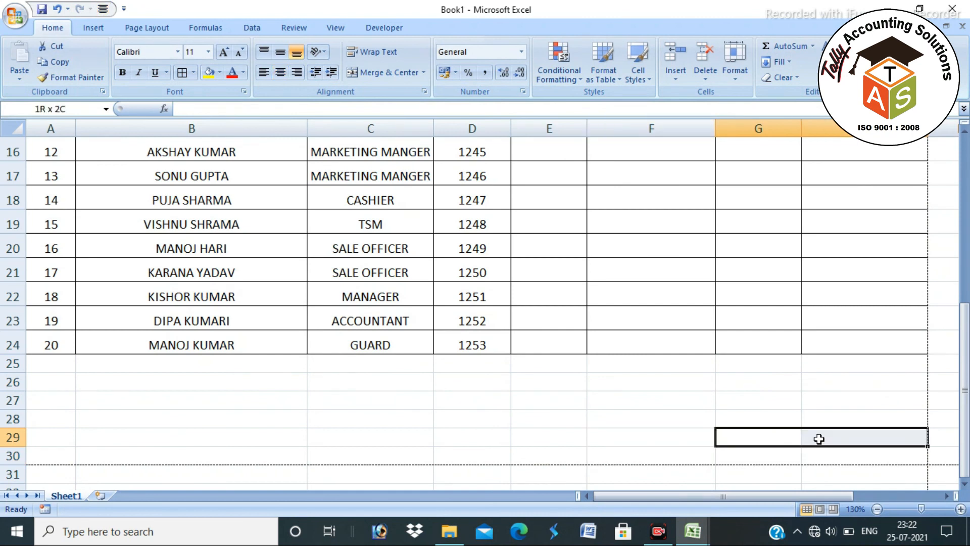
{"action": "left_click", "coordinate": [384, 72]}
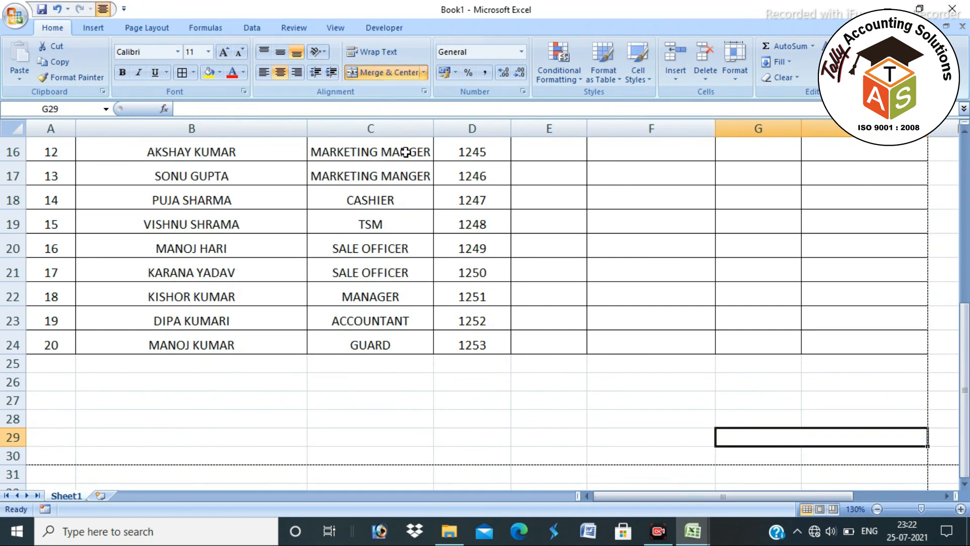
{"action": "type", "text": "AURHOR"}
{"action": "key", "text": "BackSpace"}
{"action": "key", "text": "BackSpace"}
{"action": "key", "text": "BackSpace"}
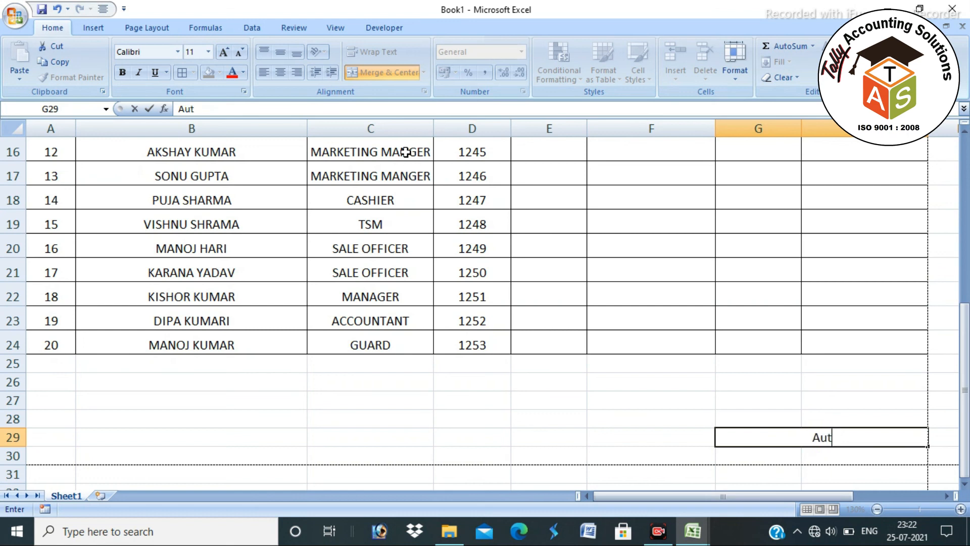
{"action": "type", "text": "df"}
{"action": "key", "text": "BackSpace"}
{"action": "key", "text": "Escape"}
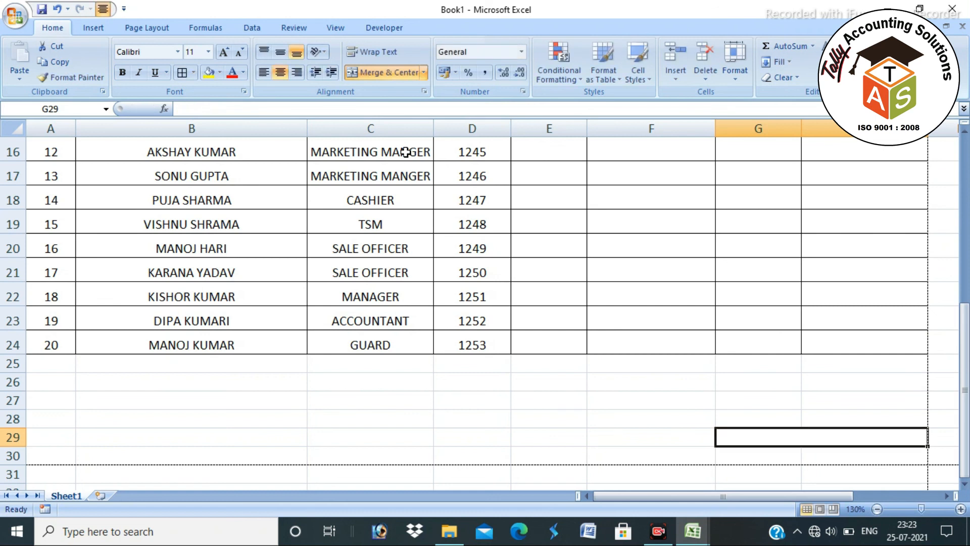
- Enter Authorised Signture in the merged cell G29
{"action": "type", "text": "Authorised Signt"}
{"action": "key", "text": "BackSpace"}
{"action": "type", "text": "syutr"}
{"action": "key", "text": "BackSpace"}
{"action": "key", "text": "BackSpace"}
{"action": "key", "text": "BackSpace"}
{"action": "key", "text": "BackSpace"}
{"action": "key", "text": "BackSpace"}
{"action": "type", "text": "yod"}
{"action": "key", "text": "BackSpace"}
{"action": "key", "text": "BackSpace"}
{"action": "key", "text": "BackSpace"}
{"action": "type", "text": "s"}
{"action": "key", "text": "BackSpace"}
{"action": "type", "text": "ture"}
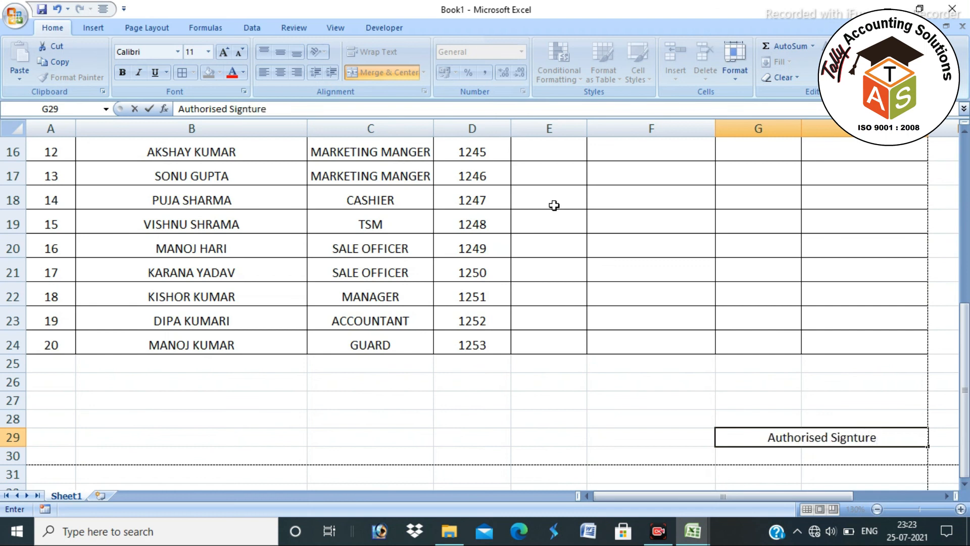
{"action": "key", "text": "Return"}
- Make the signature label in G29 bold and increase its font size to 12
{"action": "key", "text": "Up"}
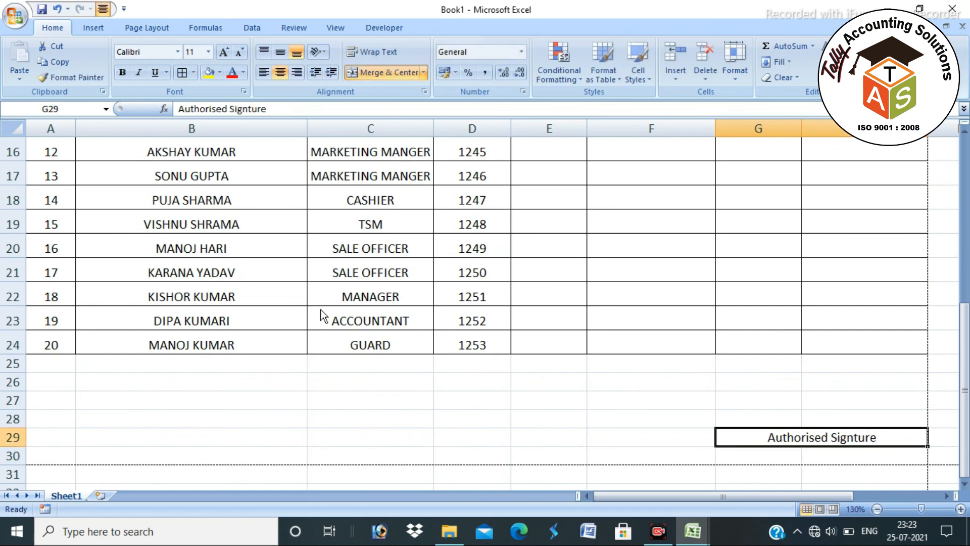
{"action": "key", "text": "ctrl+b"}
{"action": "left_click", "coordinate": [225, 52]}
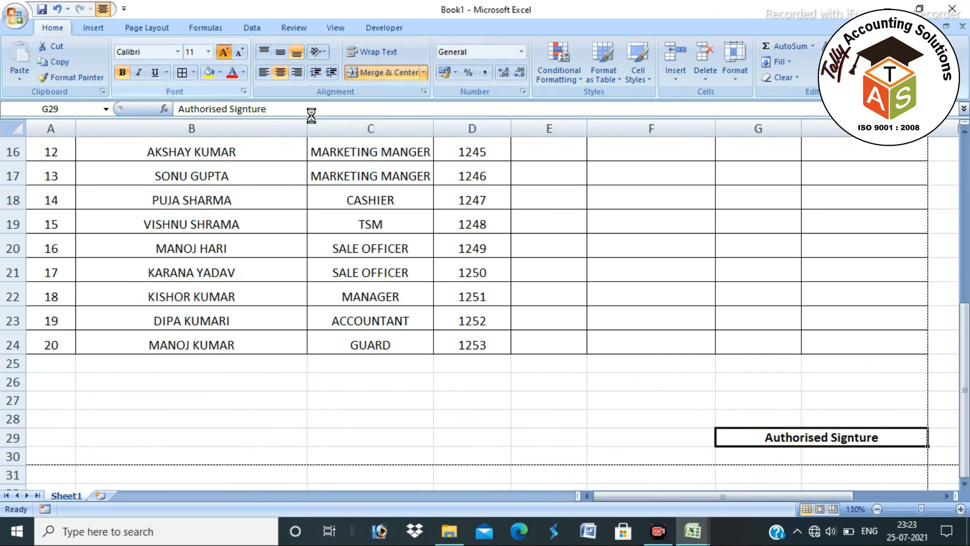
- Copy the Authorised Signture label from G29 to A29
{"action": "key", "text": "ctrl+c"}
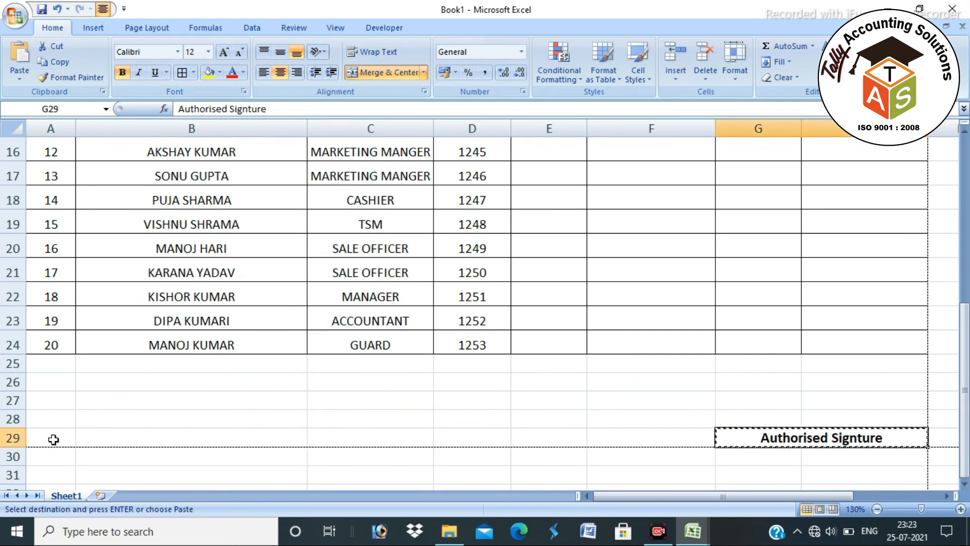
{"action": "left_click_drag", "start_coordinate": [63, 435], "coordinate": [93, 442]}
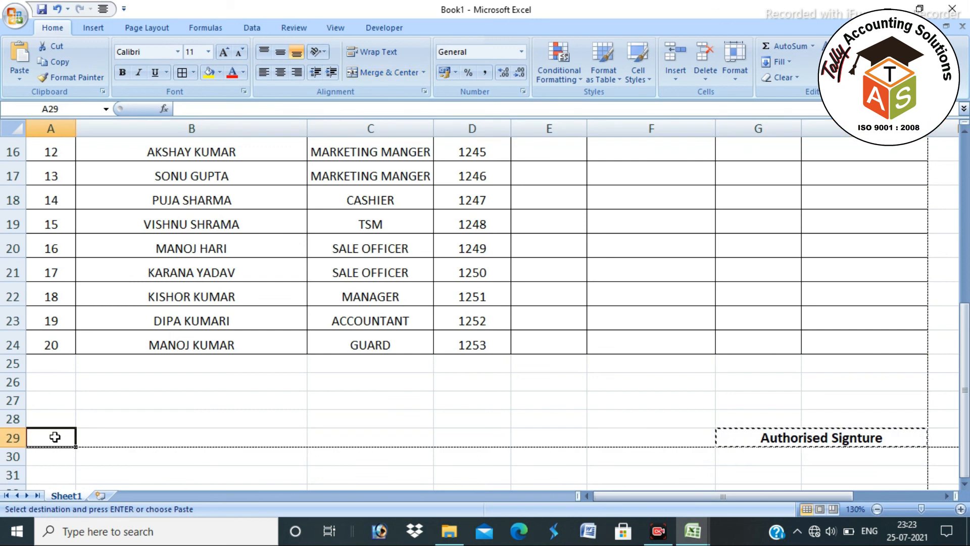
{"action": "key", "text": "ctrl+v"}
- Change the copied label in A29 to Supervisor Signture and check both signature labels in print preview
{"action": "double_click", "coordinate": [191, 438]}
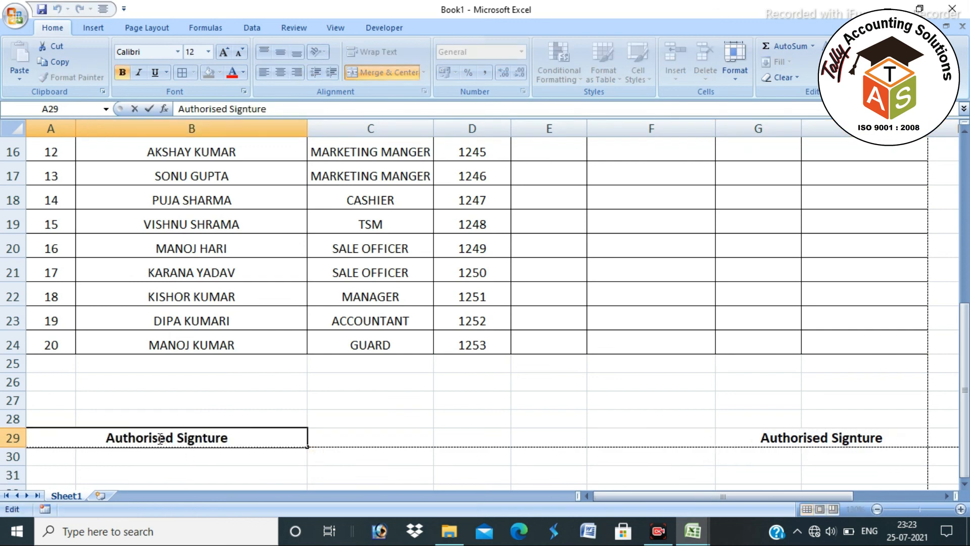
{"action": "double_click", "coordinate": [158, 439]}
{"action": "type", "text": "Superv"}
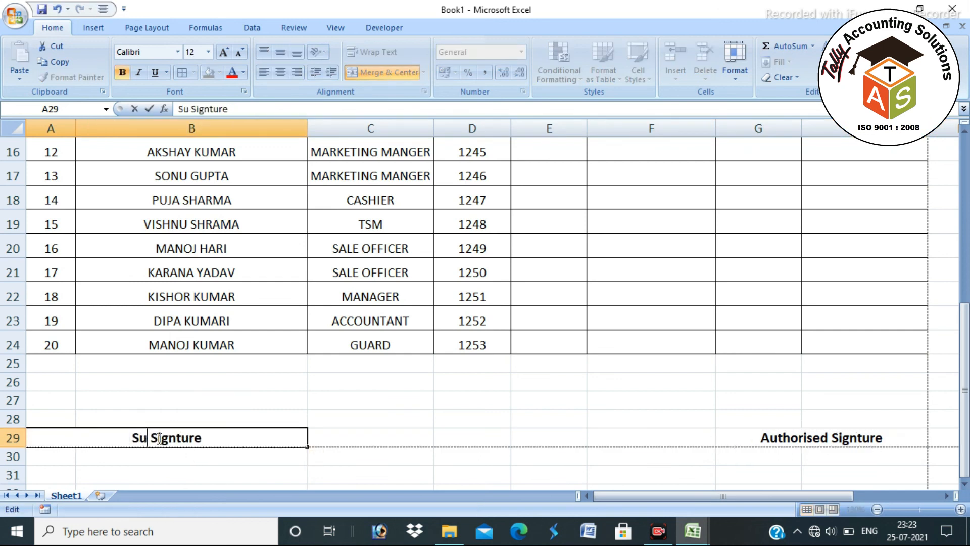
{"action": "type", "text": "isor"}
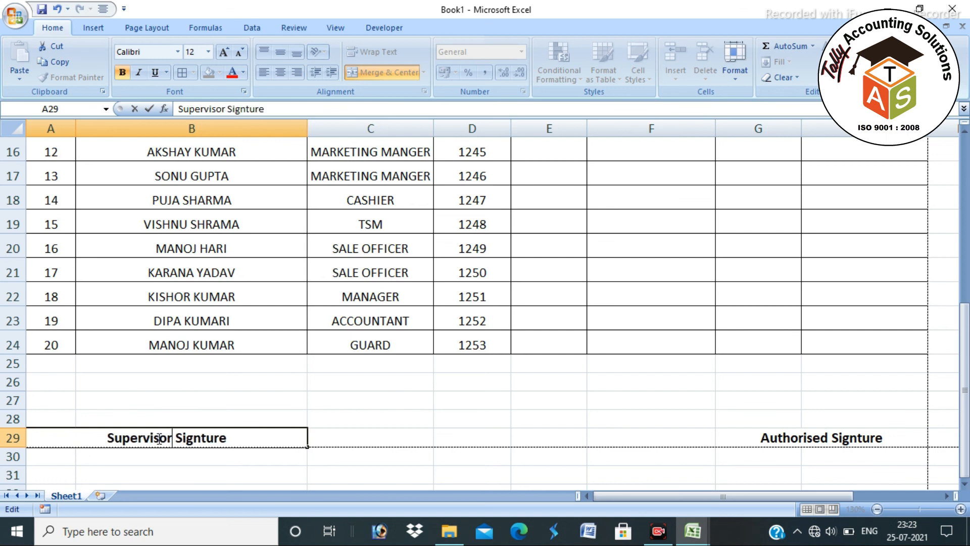
{"action": "left_click", "coordinate": [323, 366]}
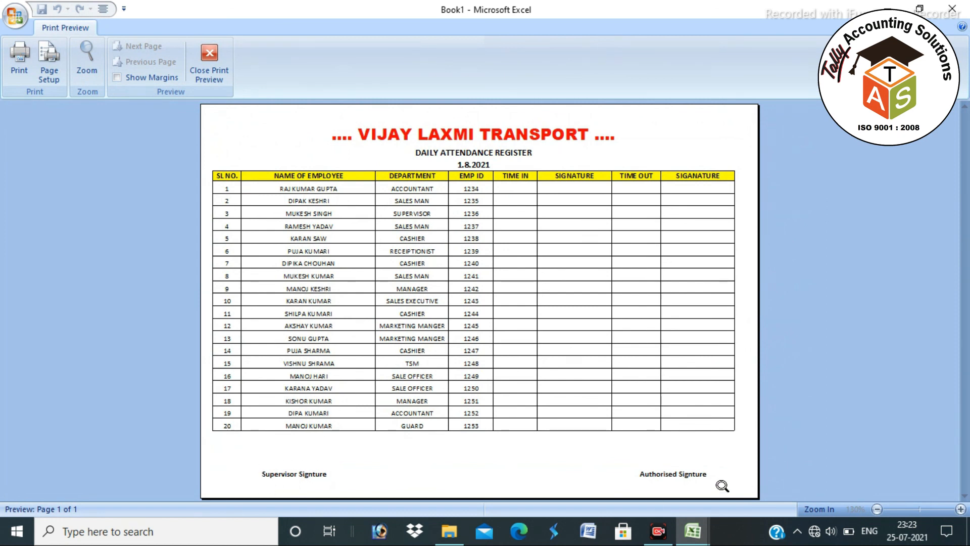
{"action": "key", "text": "Escape"}
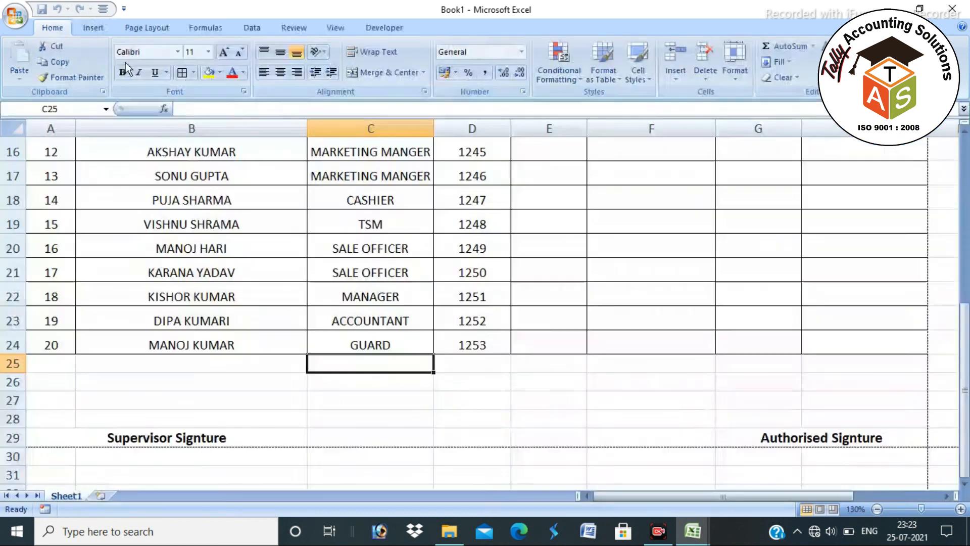
- Draw a horizontal straight line about 5 cm long above the Supervisor Signture label and set its outline weight to 1½ pt
{"action": "left_click", "coordinate": [99, 28]}
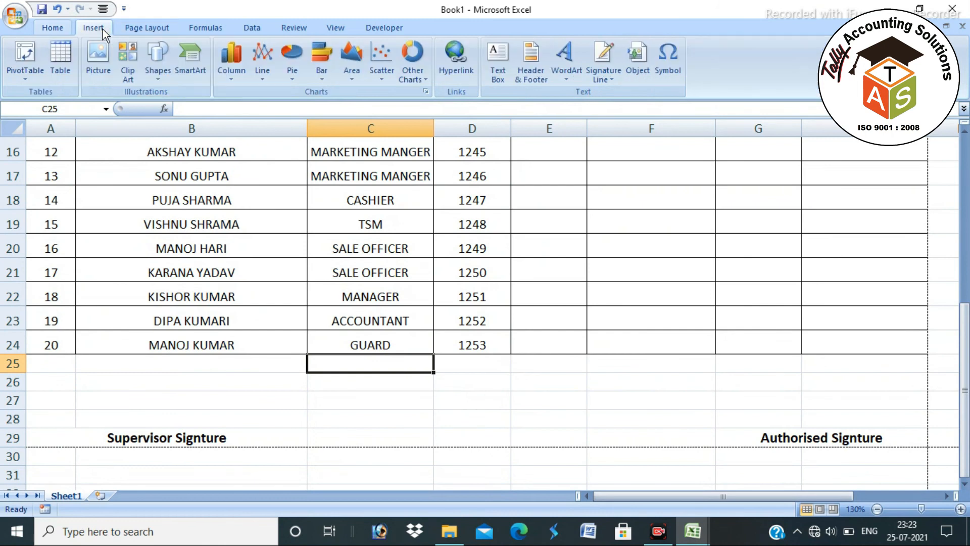
{"action": "left_click", "coordinate": [160, 76]}
{"action": "left_click", "coordinate": [165, 108]}
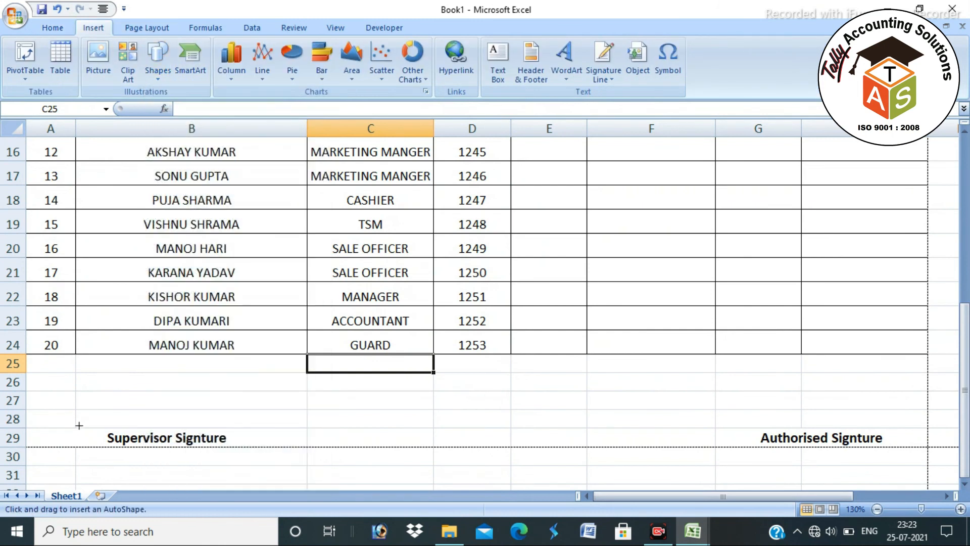
{"action": "left_click_drag", "start_coordinate": [82, 424], "coordinate": [255, 438]}
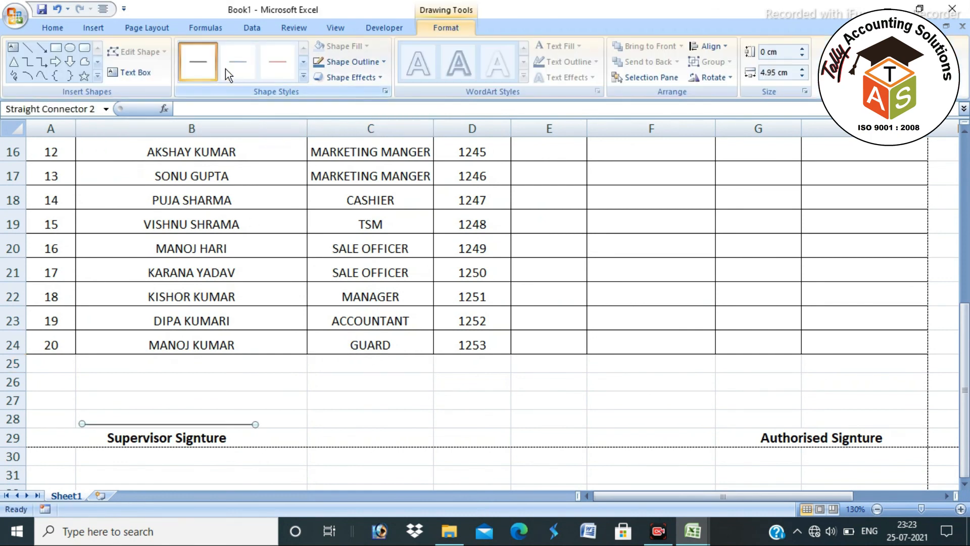
{"action": "left_click", "coordinate": [368, 65]}
{"action": "mouse_move", "coordinate": [353, 235]}
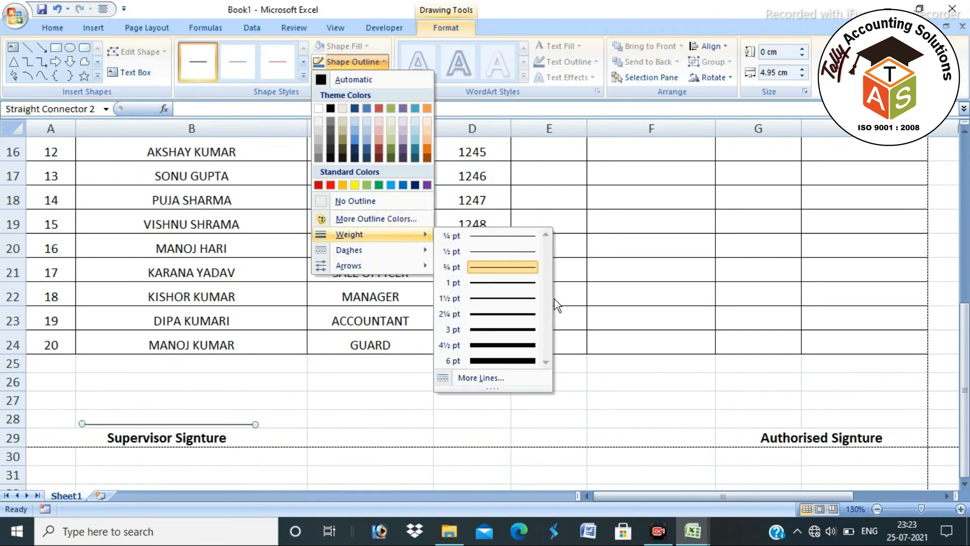
{"action": "left_click", "coordinate": [529, 301]}
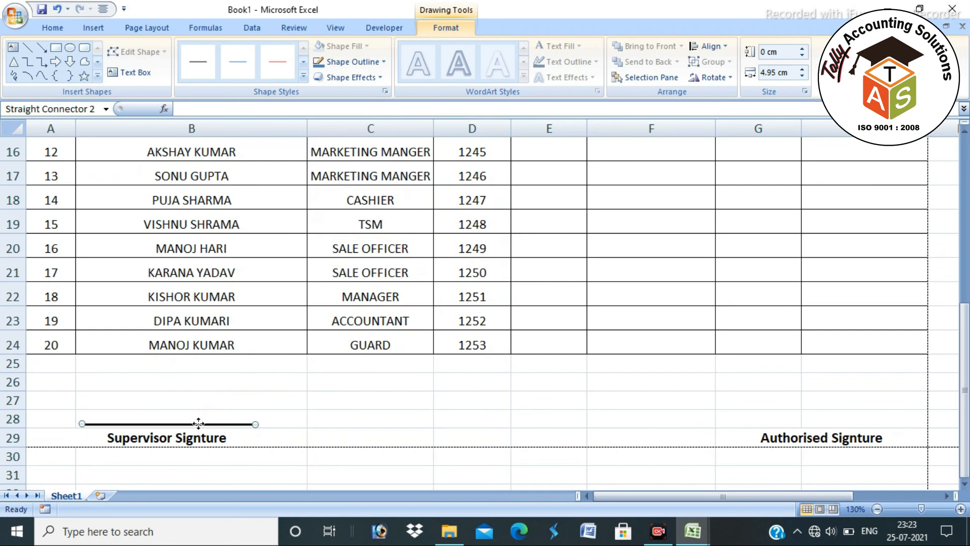
- Copy the signature line to above the Authorised Signture label and check the page in print preview
{"action": "left_click_drag", "start_coordinate": [199, 424], "coordinate": [840, 327]}
{"action": "left_click", "coordinate": [677, 307]}
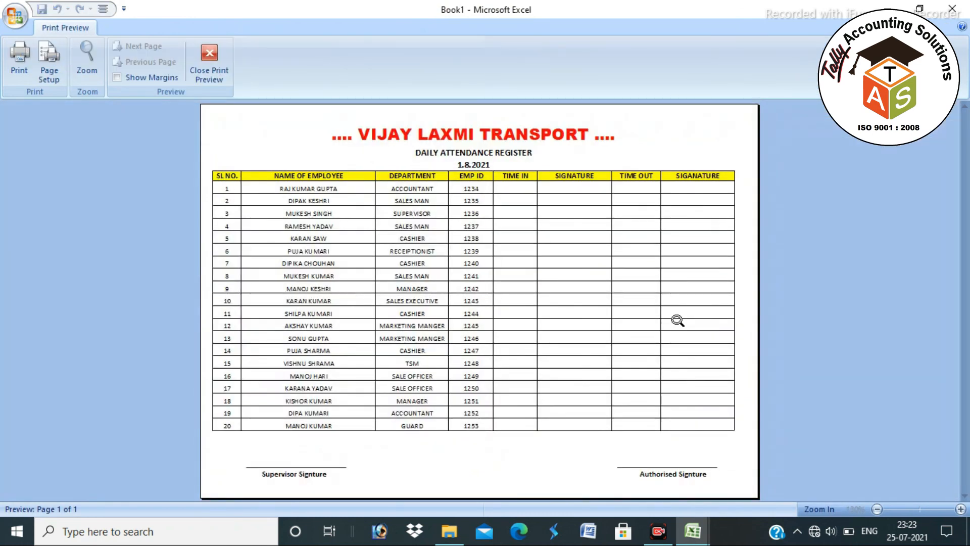
{"action": "left_click", "coordinate": [192, 63]}
- Preview the whole attendance register for printing and bring up the print settings without printing
{"action": "scroll", "coordinate": [354, 285], "scroll_direction": "up", "scroll_amount": 6}
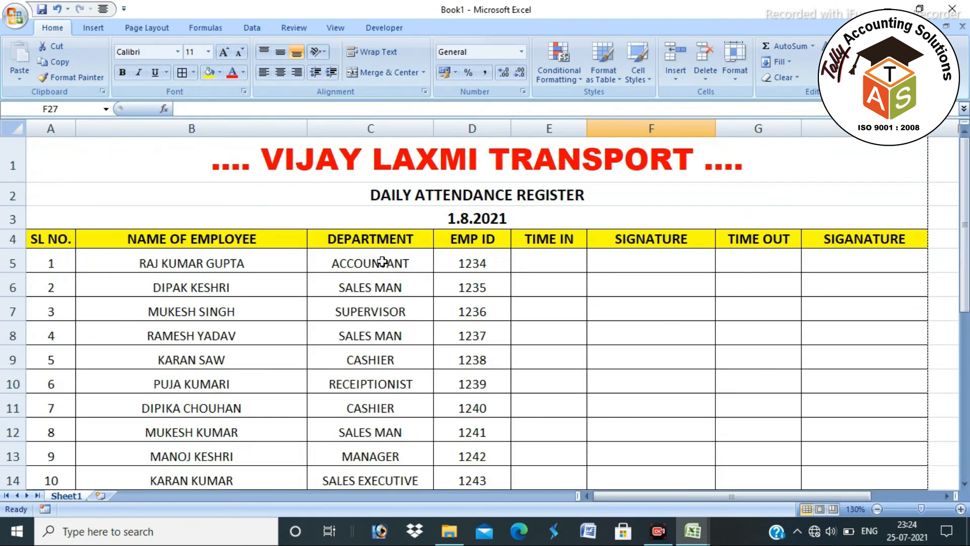
{"action": "left_click", "coordinate": [562, 278]}
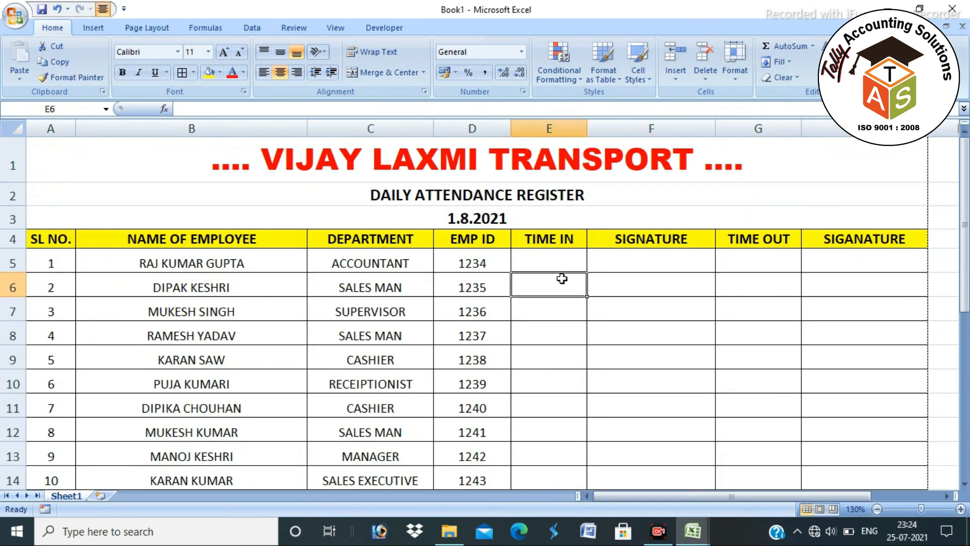
{"action": "key", "text": "ctrl+F2"}
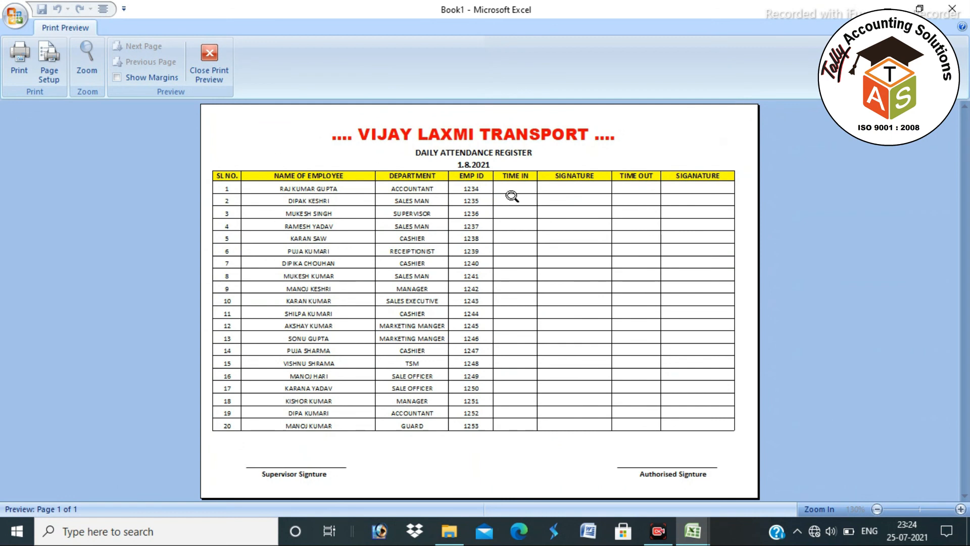
{"action": "left_click", "coordinate": [27, 55]}
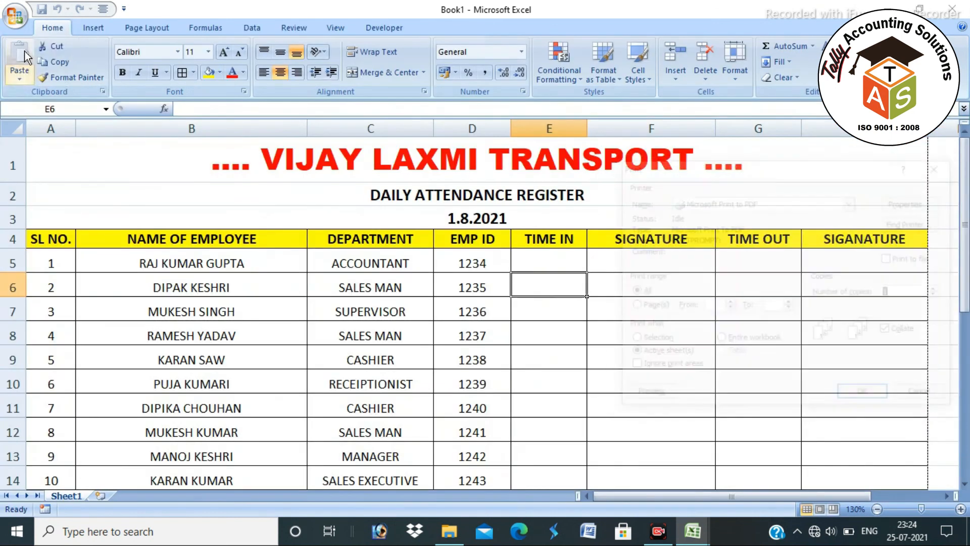
{"action": "key", "text": "Escape"}
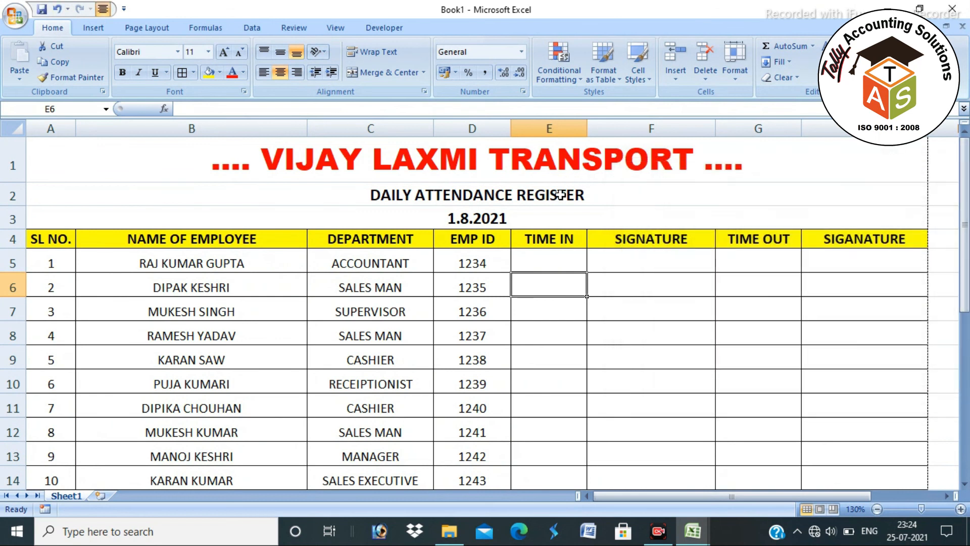
- Save the workbook as DAILY ATTENDANCE REGISTER in the XLS FILE subfolder of TYPES OF FILE on the desktop
{"action": "left_click", "coordinate": [568, 367]}
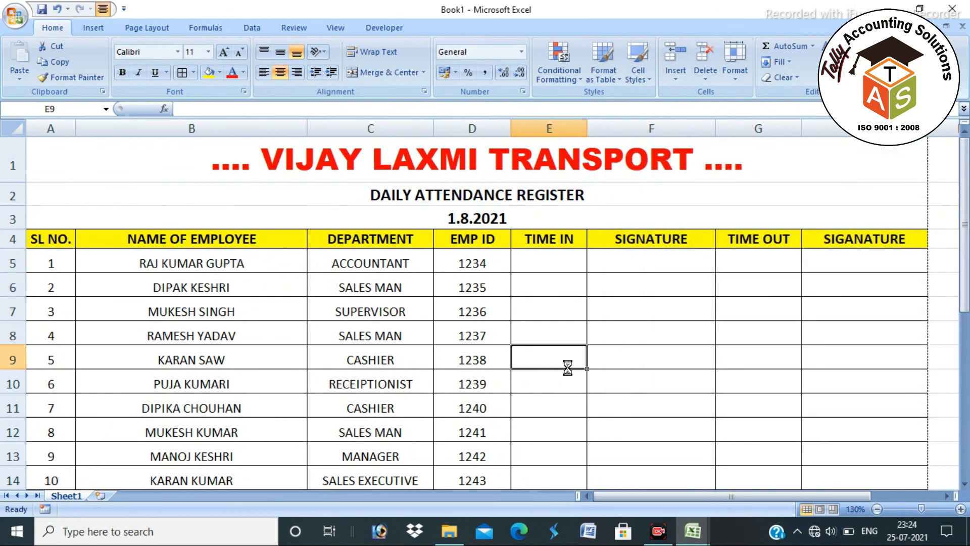
{"action": "key", "text": "ctrl+s"}
{"action": "left_click", "coordinate": [77, 195]}
{"action": "double_click", "coordinate": [211, 143]}
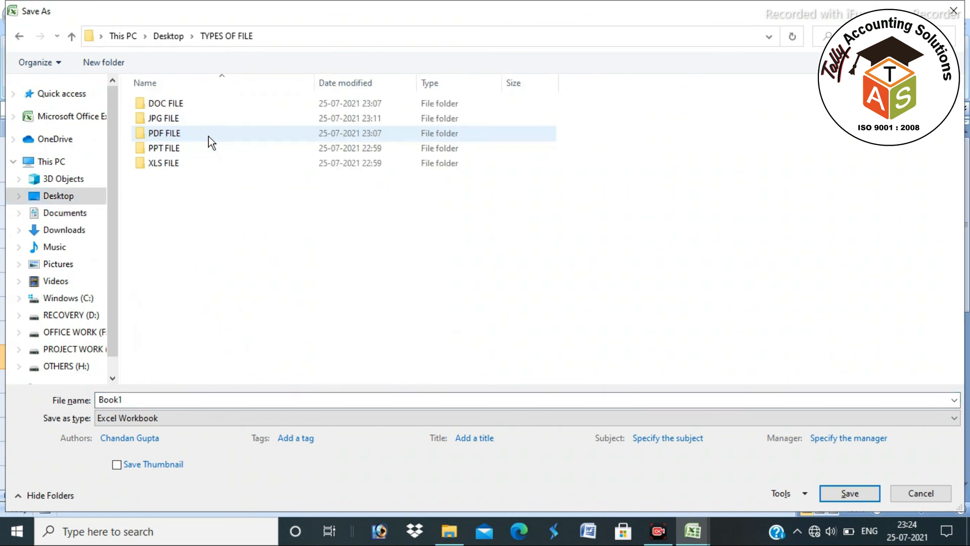
{"action": "double_click", "coordinate": [156, 162]}
{"action": "left_click", "coordinate": [146, 396]}
{"action": "type", "text": "da"}
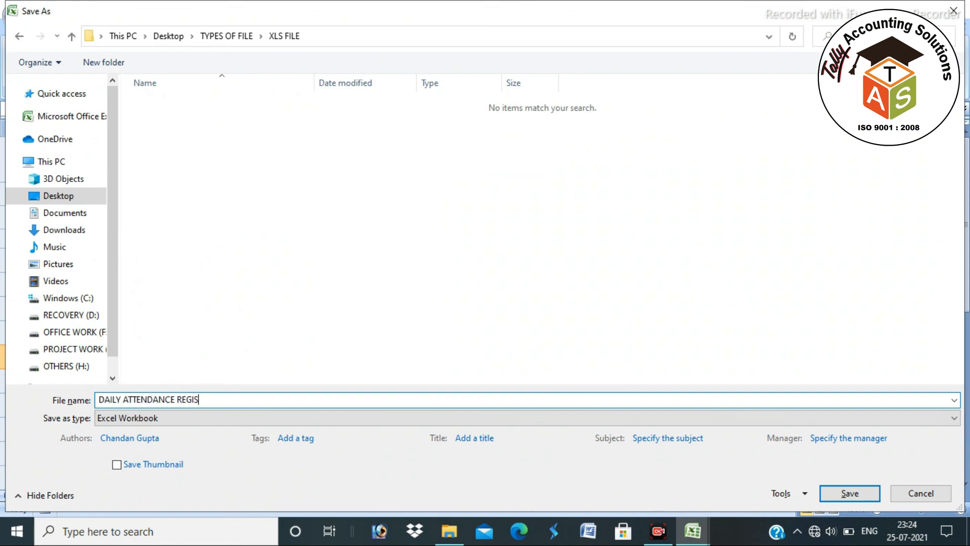
{"action": "key", "text": "Return"}
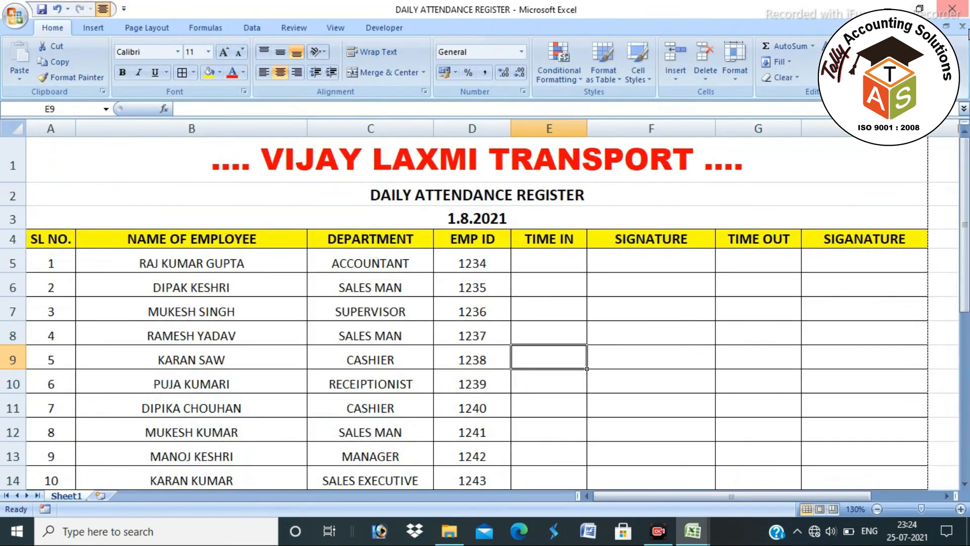
- Close both open workbooks, saving the changes to STUDENT PAYMENT LIST, and close the TYPES OF FILE folder window
{"action": "left_click", "coordinate": [954, 10]}
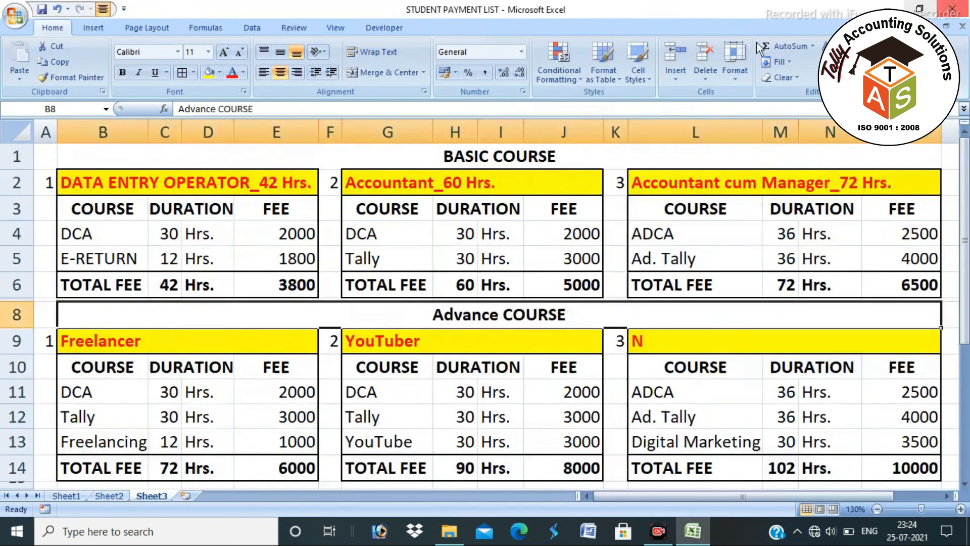
{"action": "left_click", "coordinate": [950, 9]}
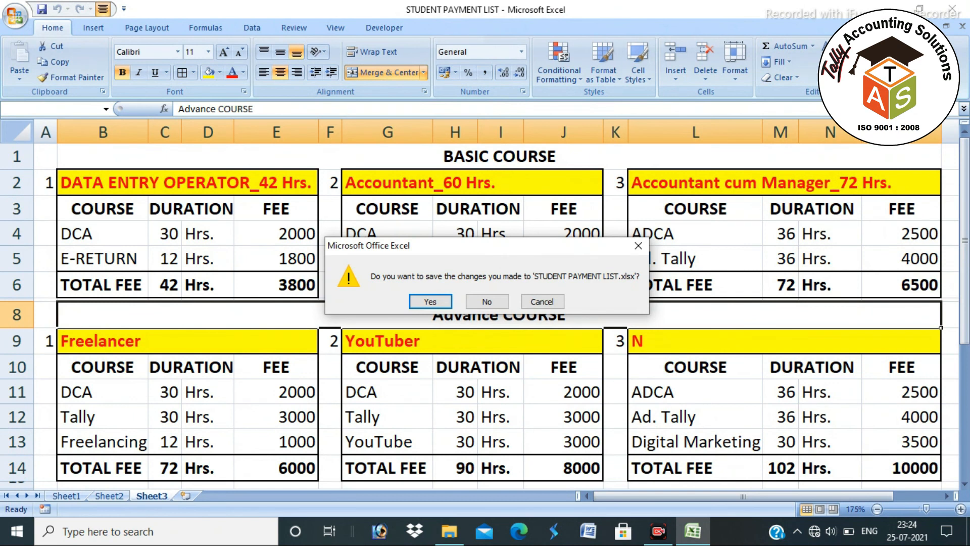
{"action": "key", "text": "Return"}
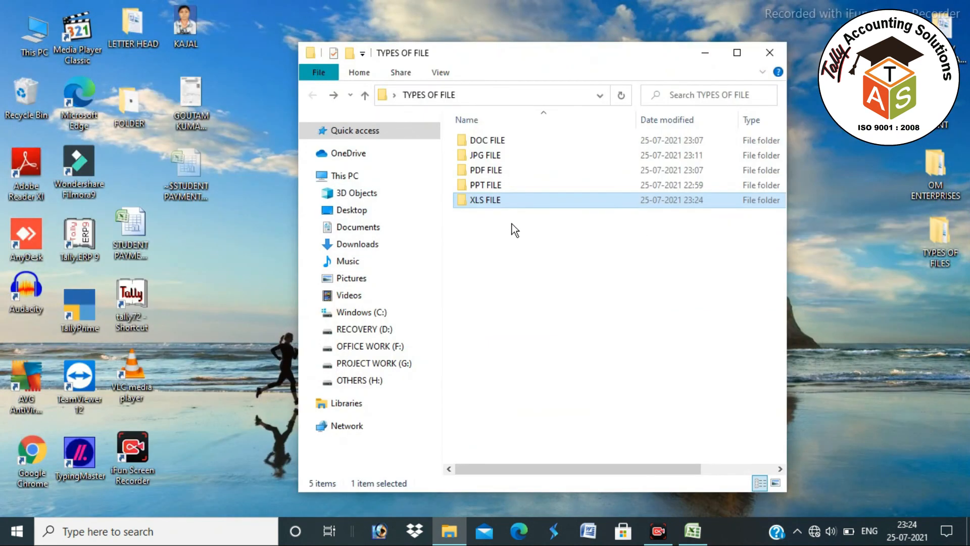
{"action": "left_click", "coordinate": [486, 186]}
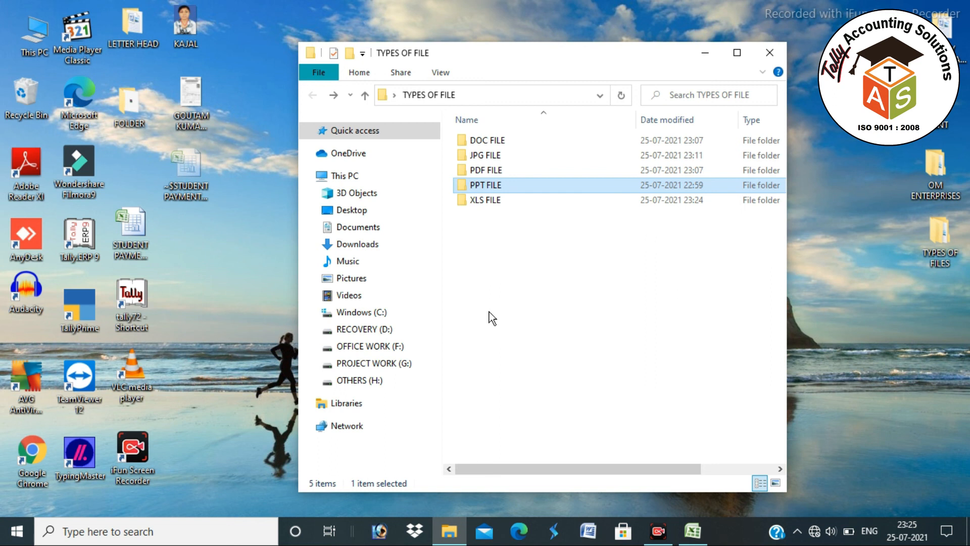
{"action": "left_click", "coordinate": [778, 57]}
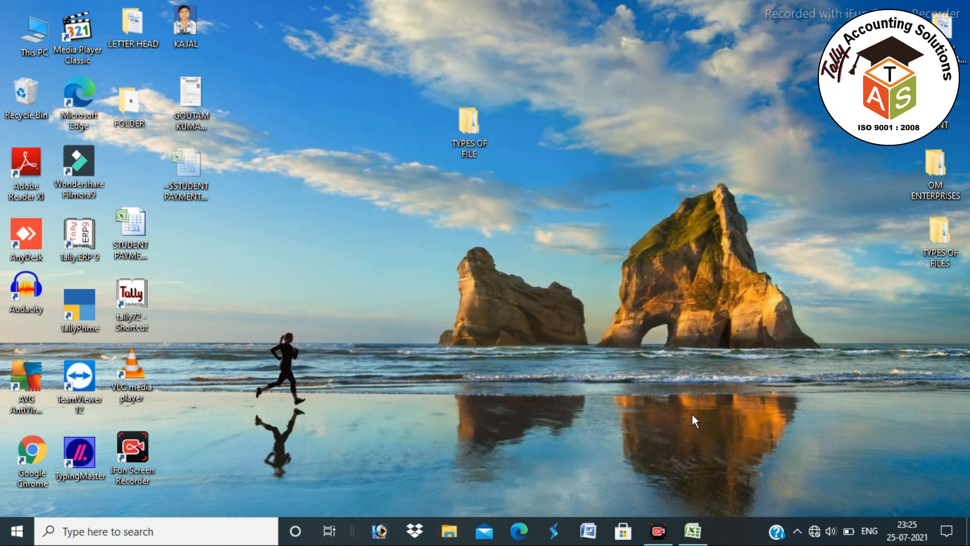